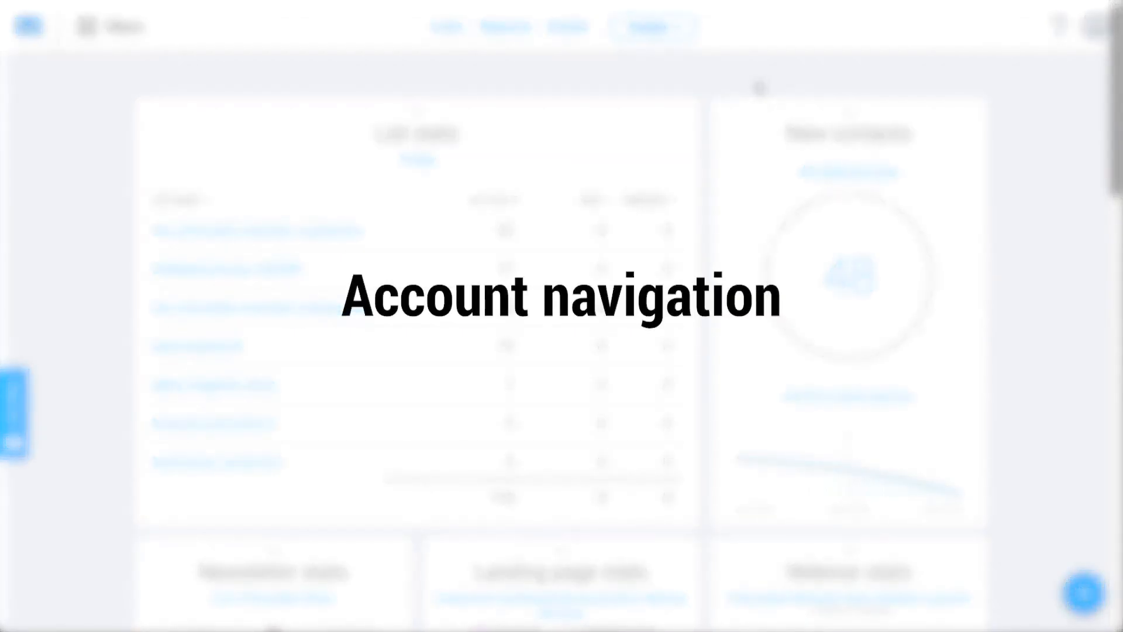
# Look over the dashboard and the main menu's communication tools, growth tools and other entries.
pyautogui.scroll(-10, 797, 293)
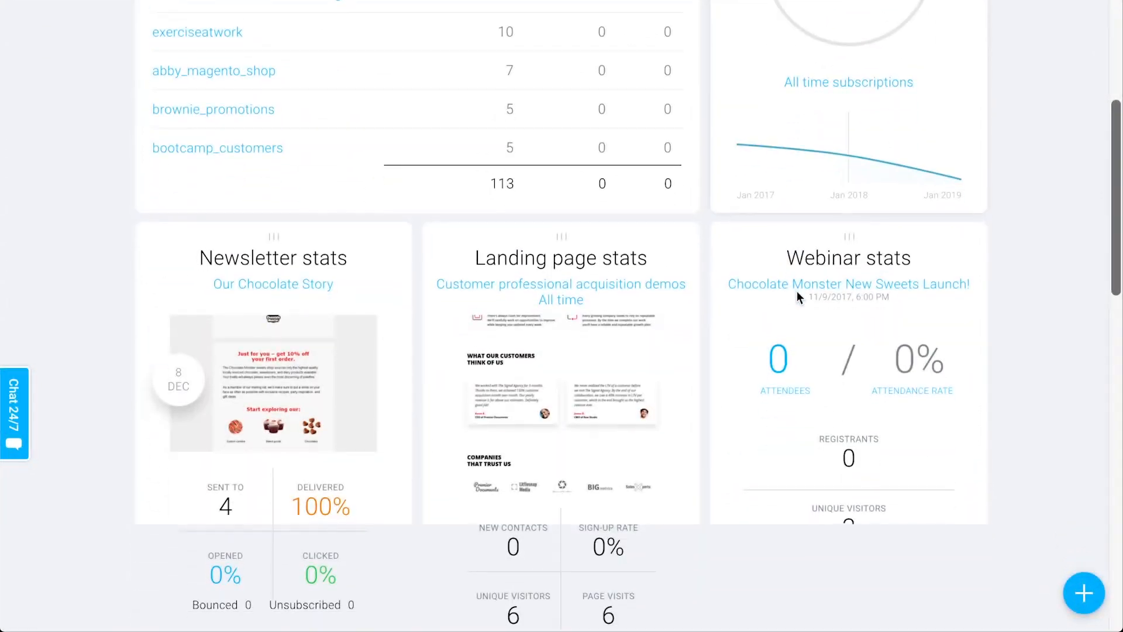
pyautogui.scroll(10, 797, 290)
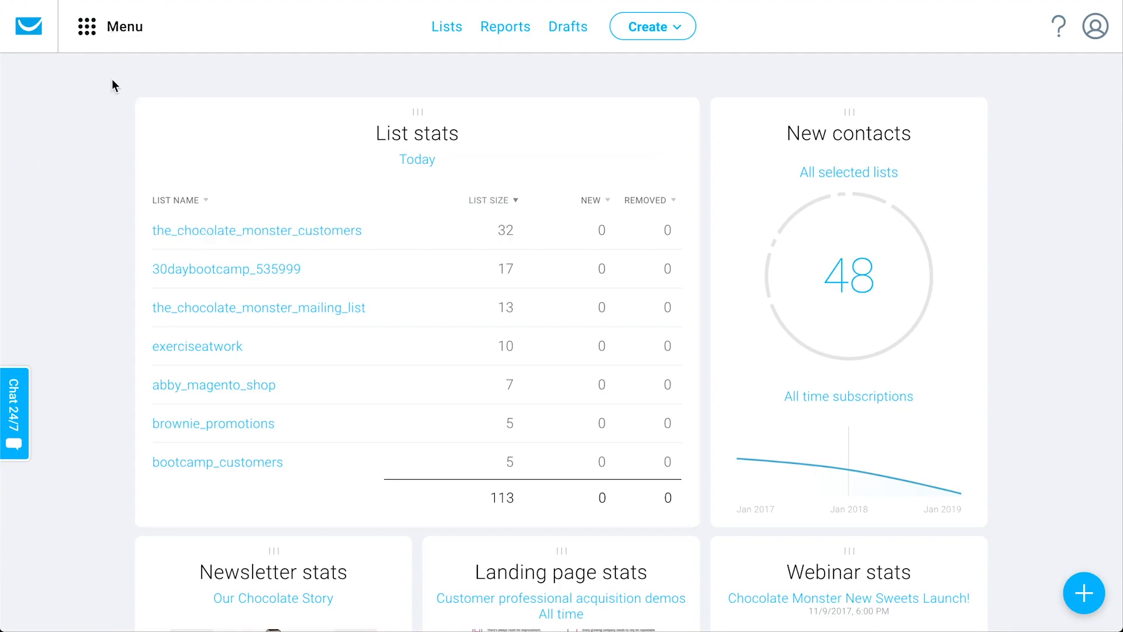
pyautogui.click(113, 46)
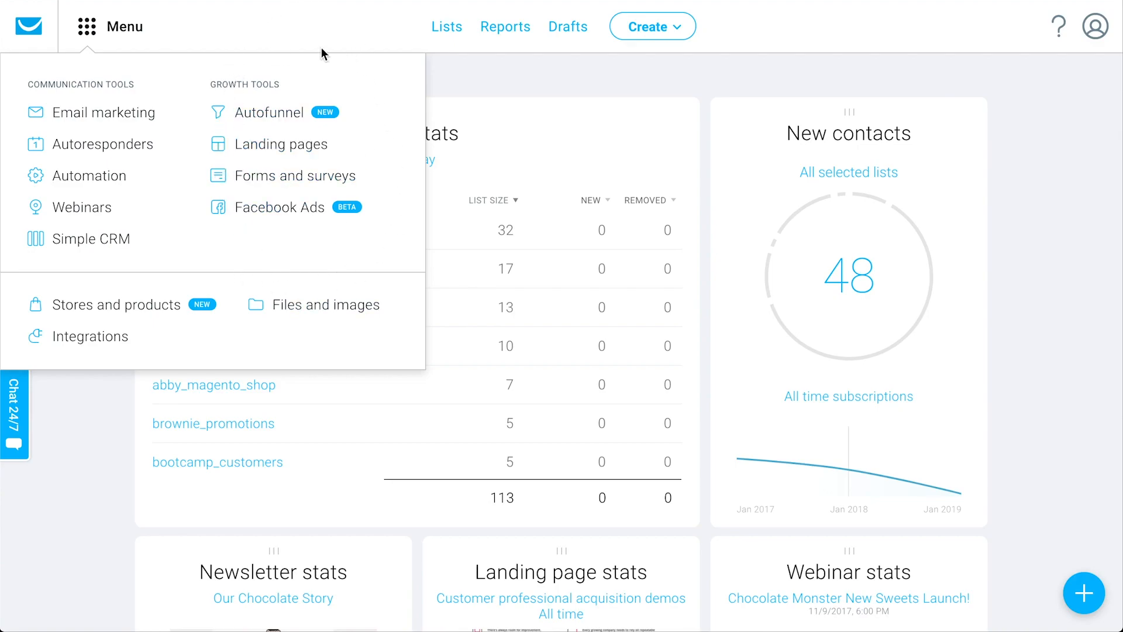
pyautogui.moveTo(123, 45)
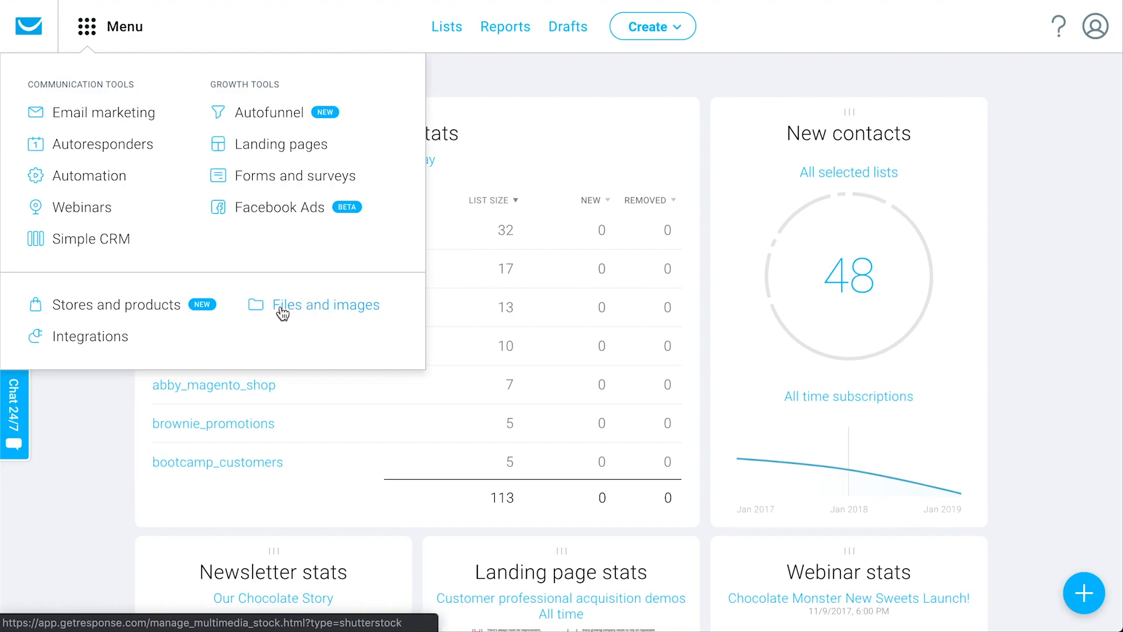
pyautogui.click(500, 79)
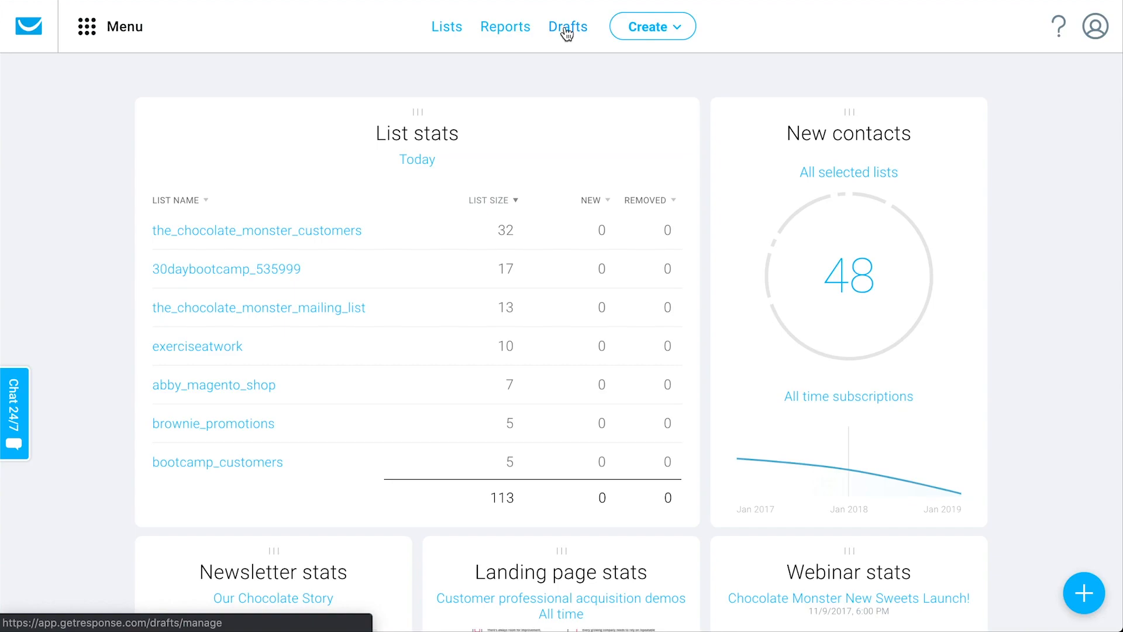
# Review the options for creating a newsletter, autoresponder, landing page or form, and recheck the main menu's tools.
pyautogui.click(672, 37)
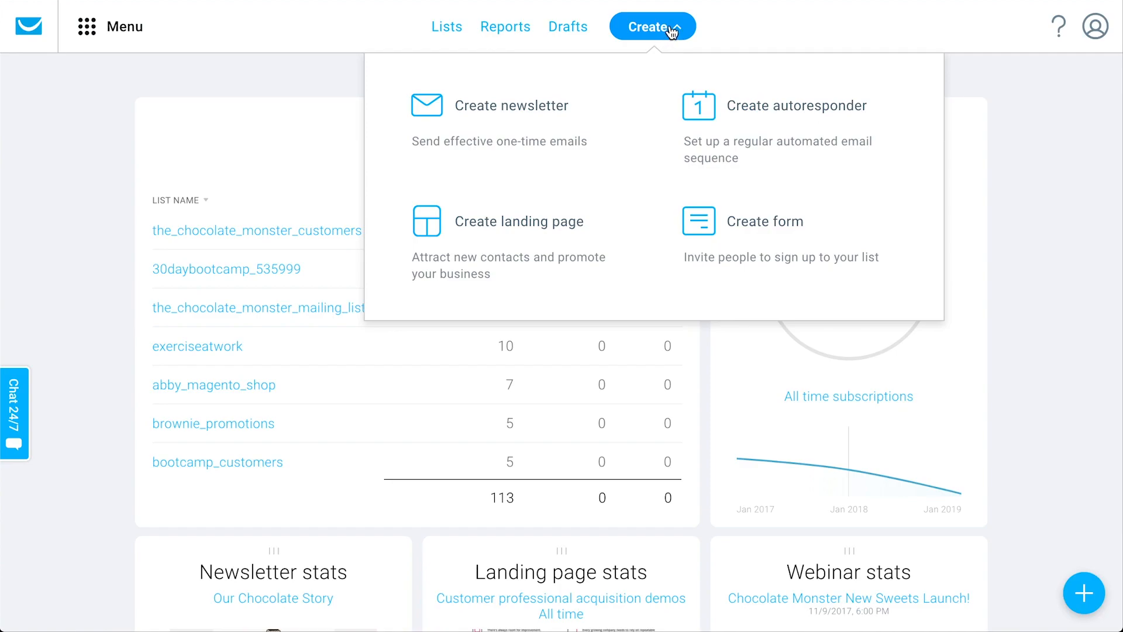
pyautogui.click(753, 37)
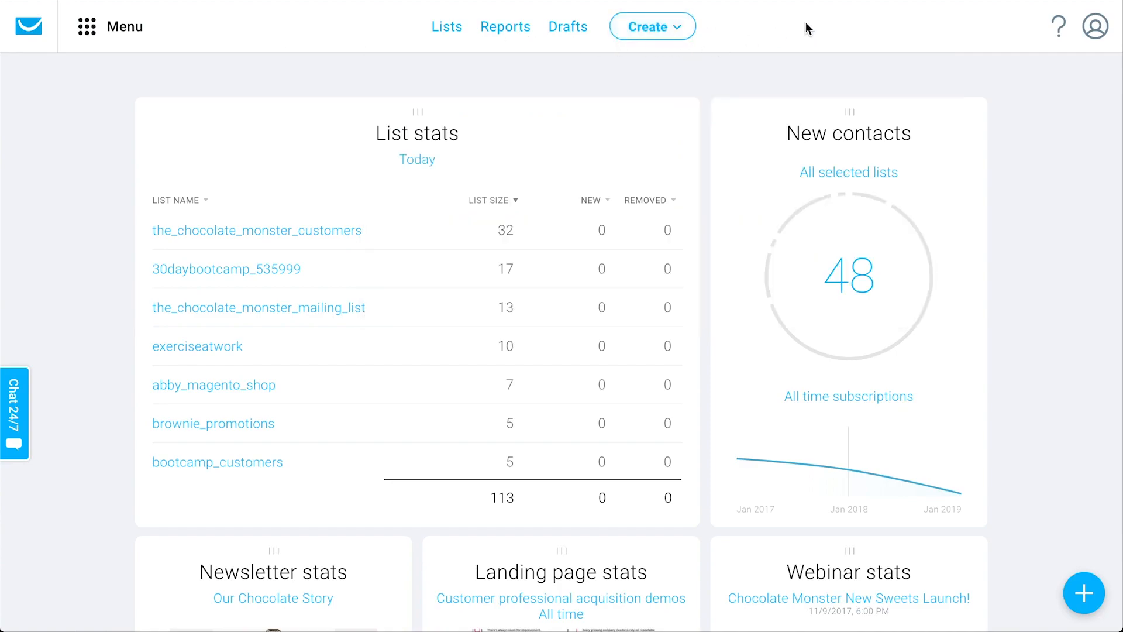
pyautogui.click(94, 31)
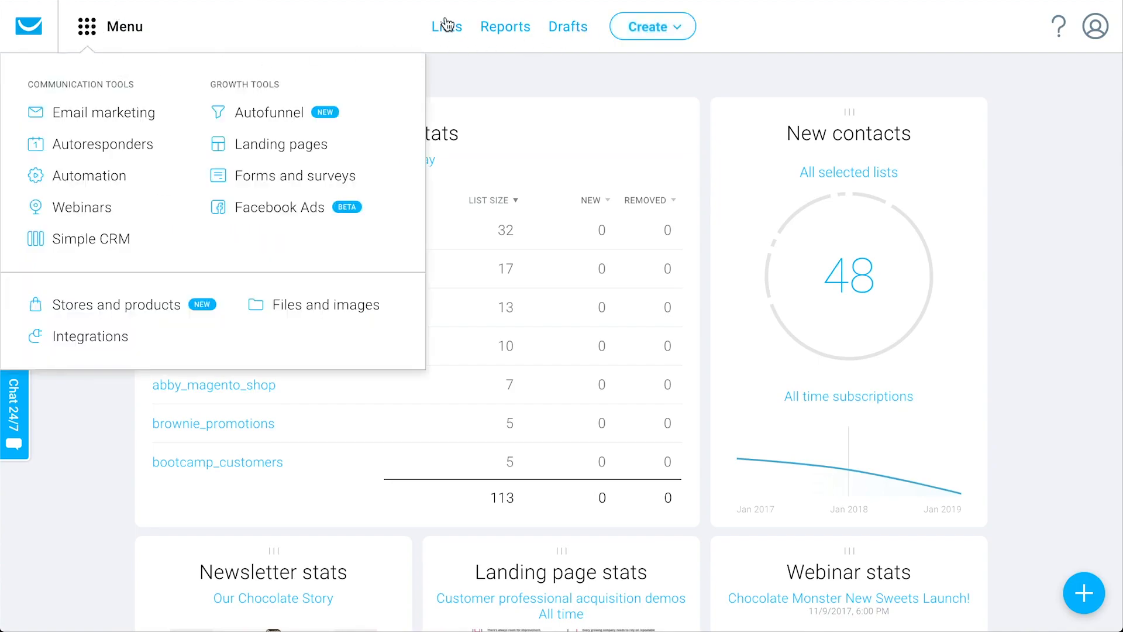
pyautogui.click(755, 35)
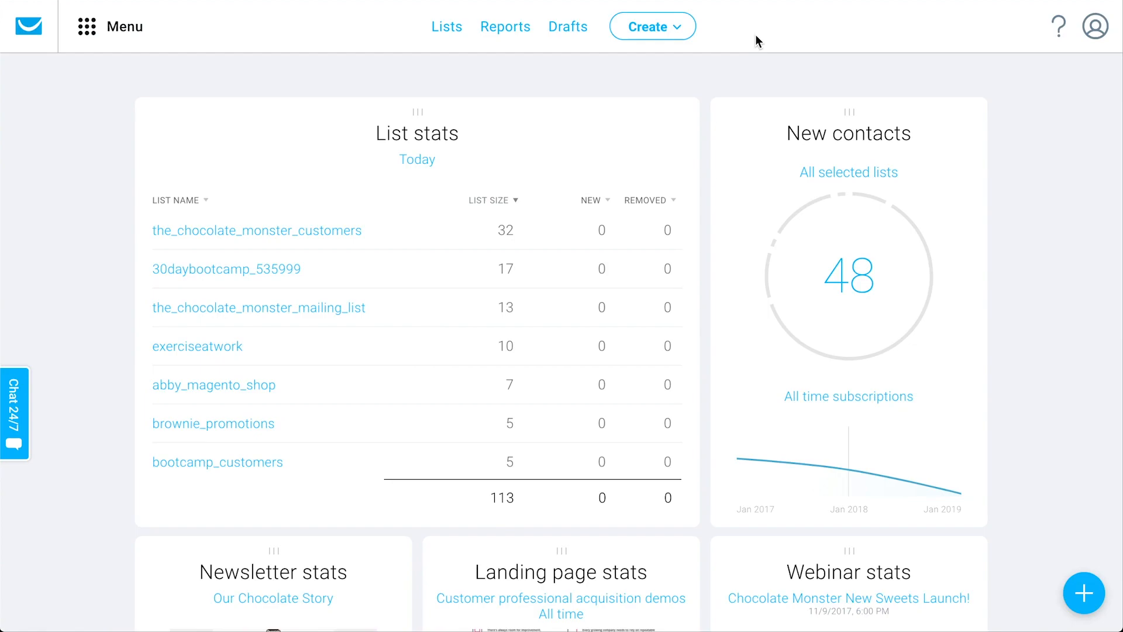
# View the help options and the account options, and open the Manage account page.
pyautogui.click(1059, 32)
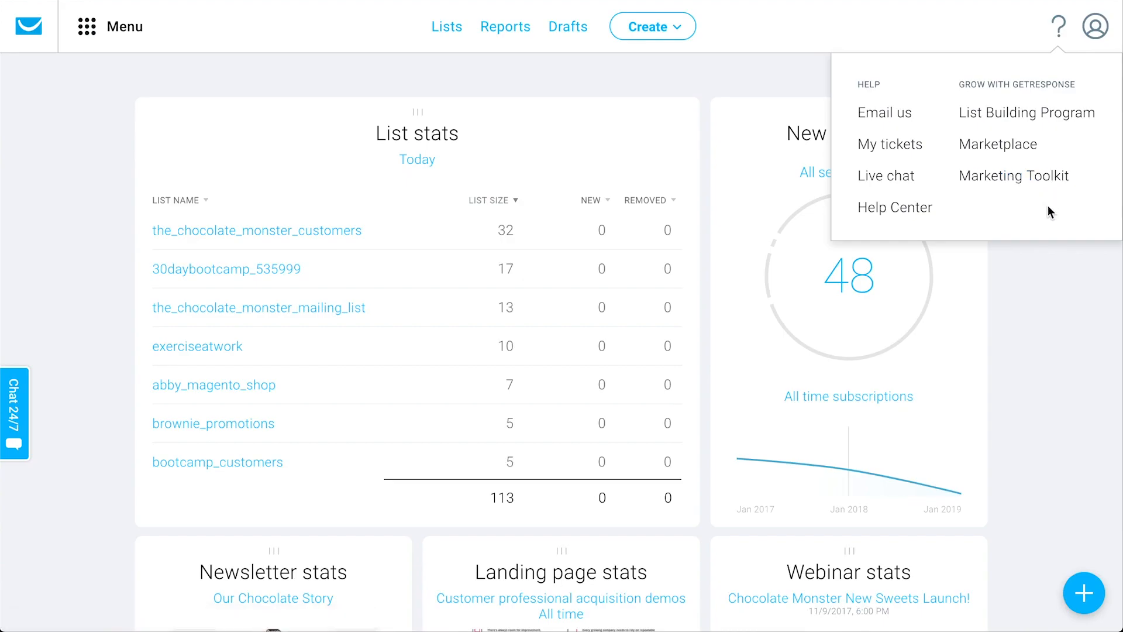
pyautogui.click(1100, 26)
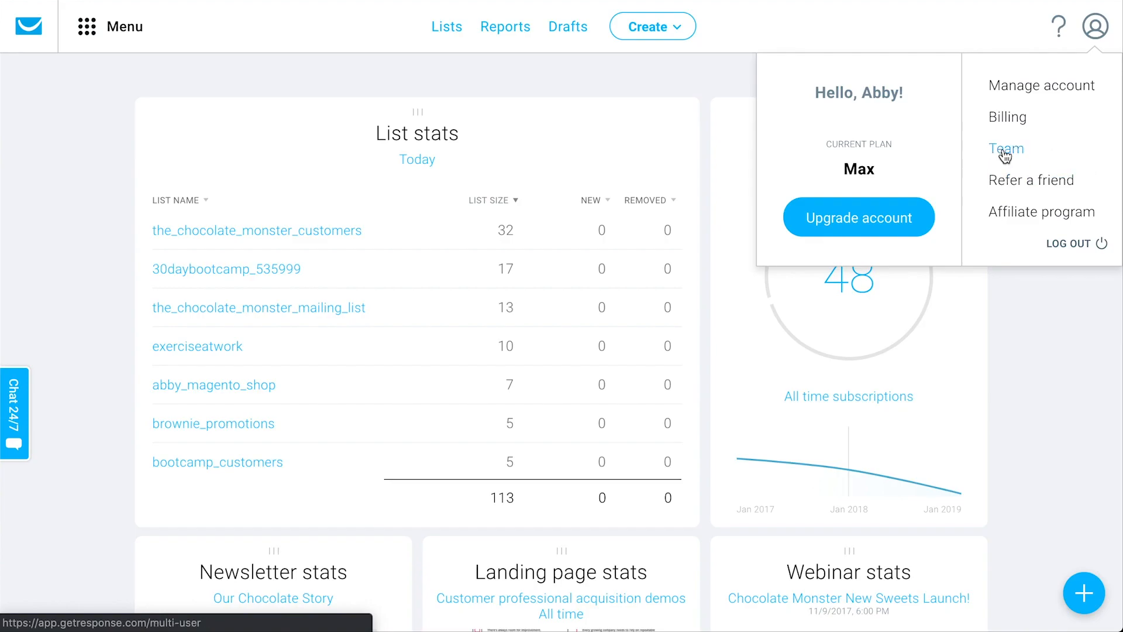
pyautogui.click(1005, 98)
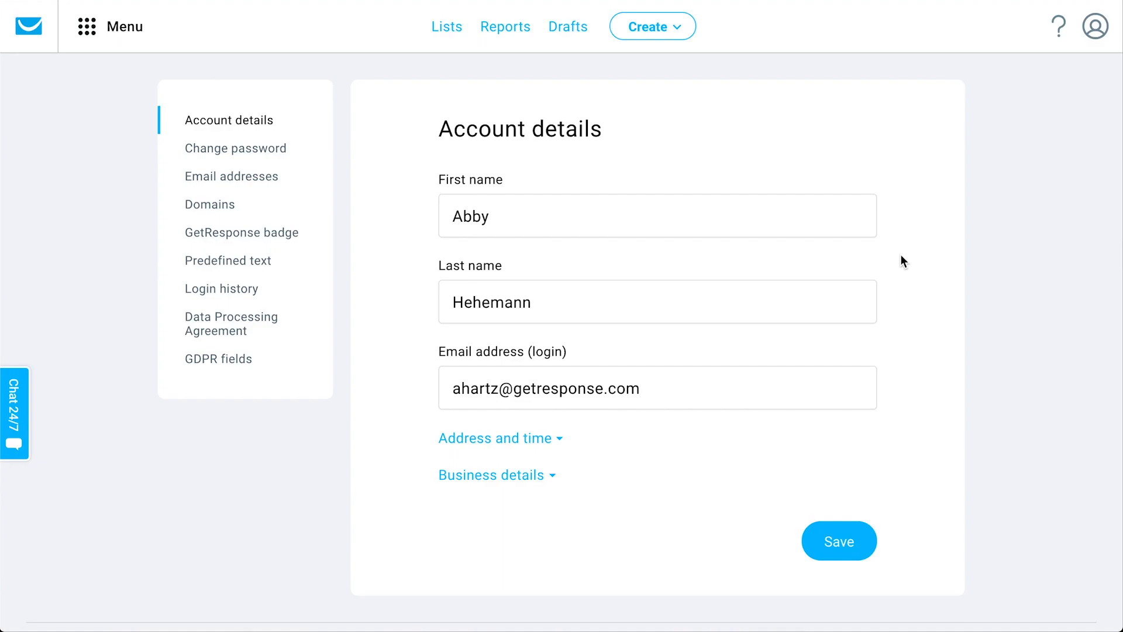
# Check the account's Email addresses section and return to Account details to look over its fields.
pyautogui.click(186, 176)
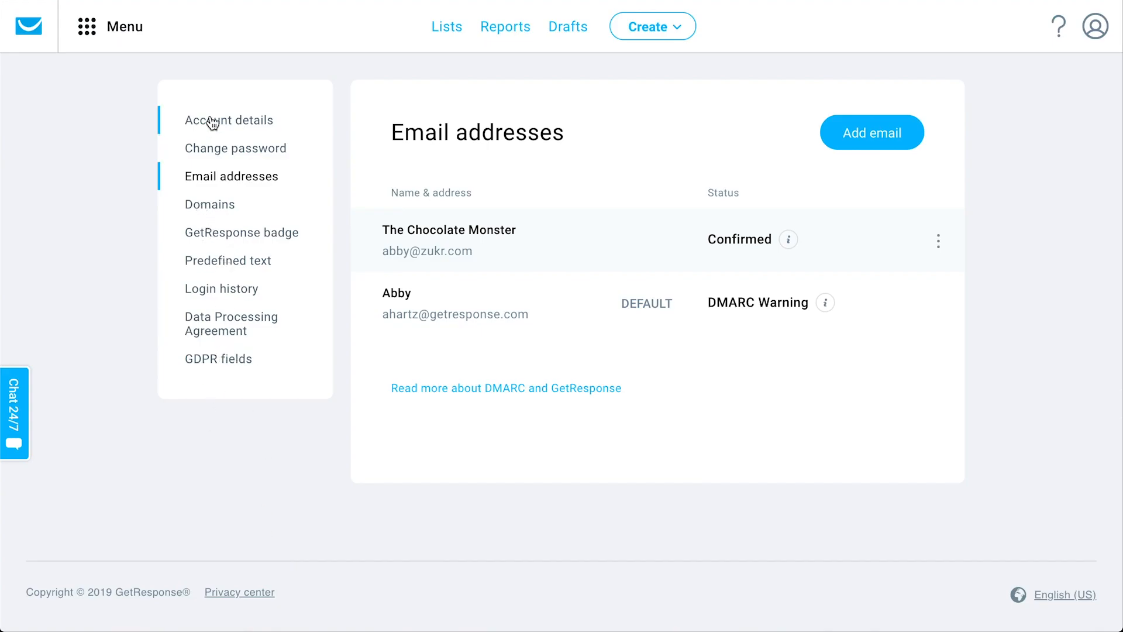
pyautogui.click(250, 120)
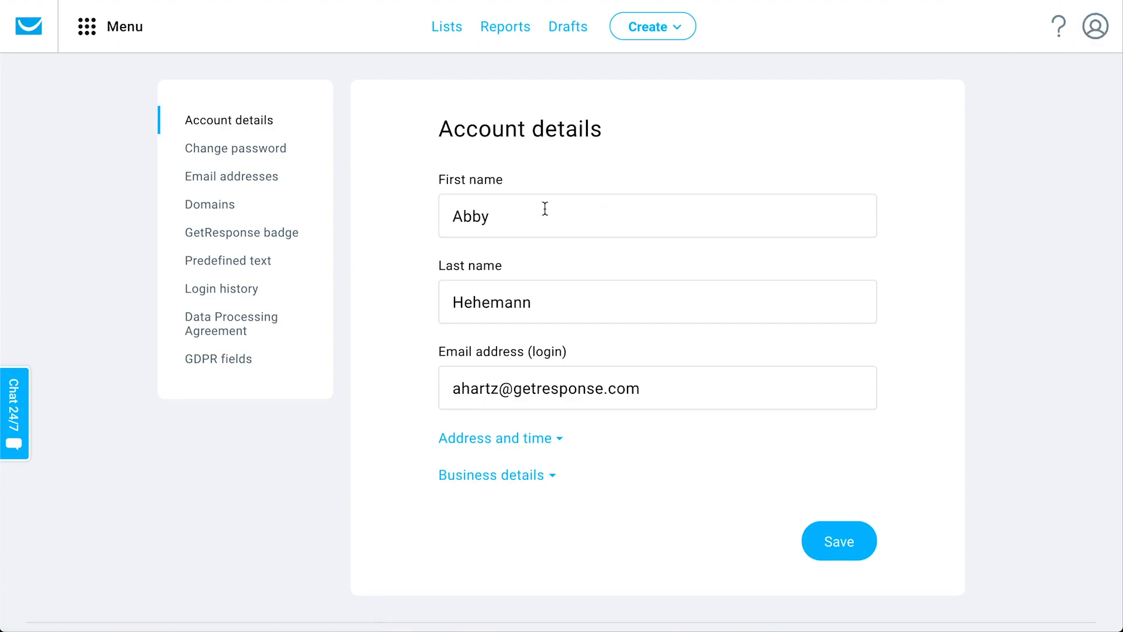
pyautogui.scroll(-2, 543, 202)
pyautogui.scroll(2, 543, 200)
# Return to the dashboard and look over its widgets.
pyautogui.click(23, 34)
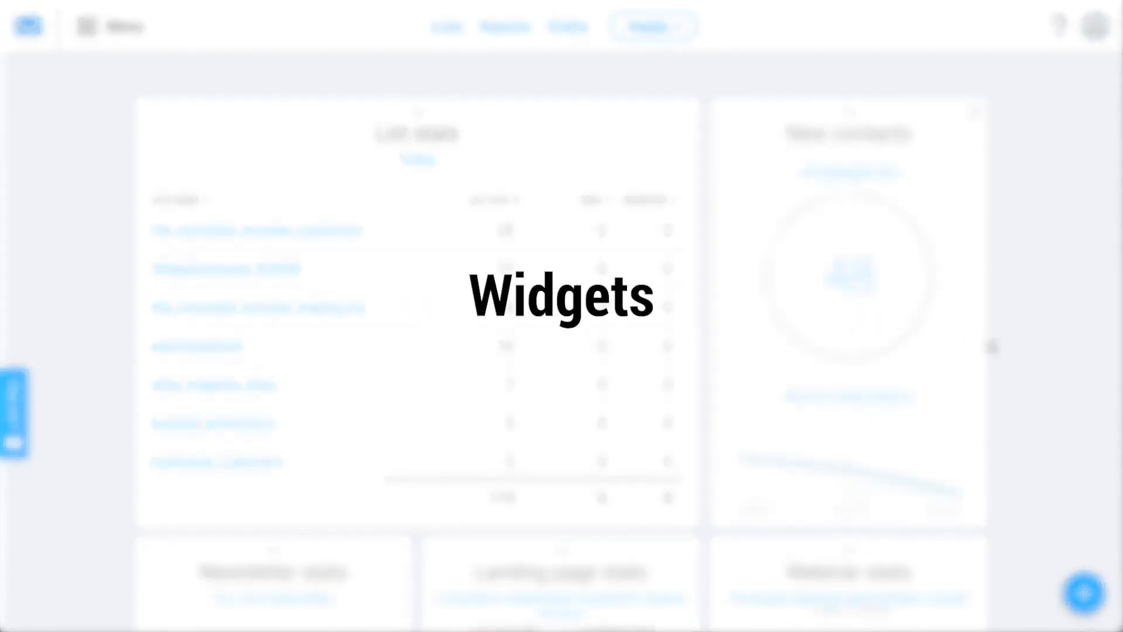
pyautogui.scroll(-2, 1022, 420)
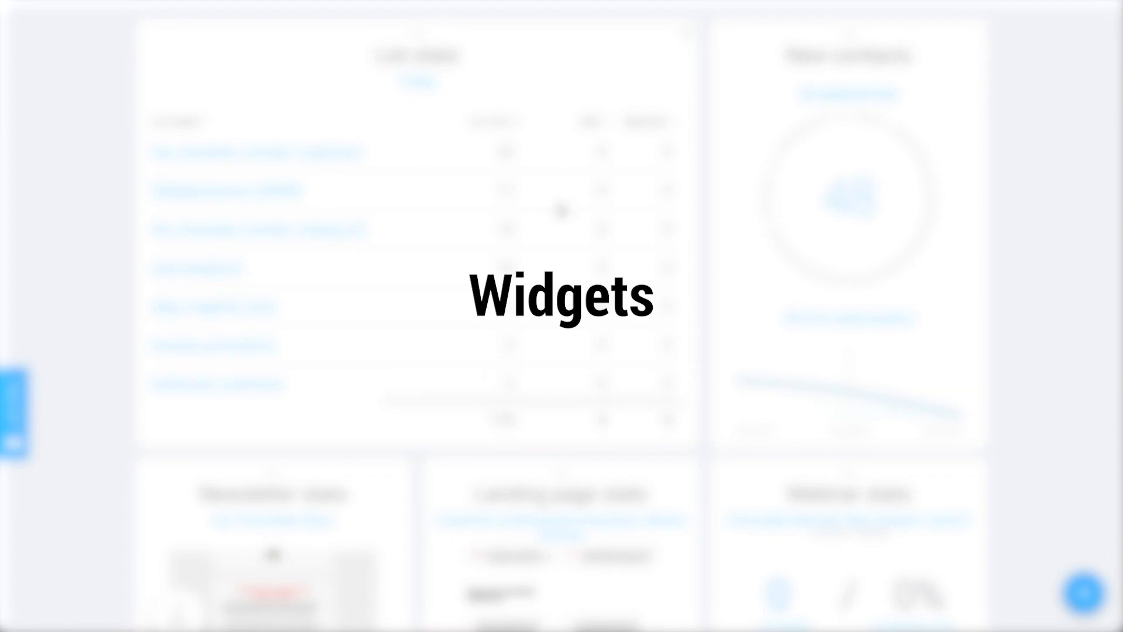
pyautogui.scroll(2, 898, 303)
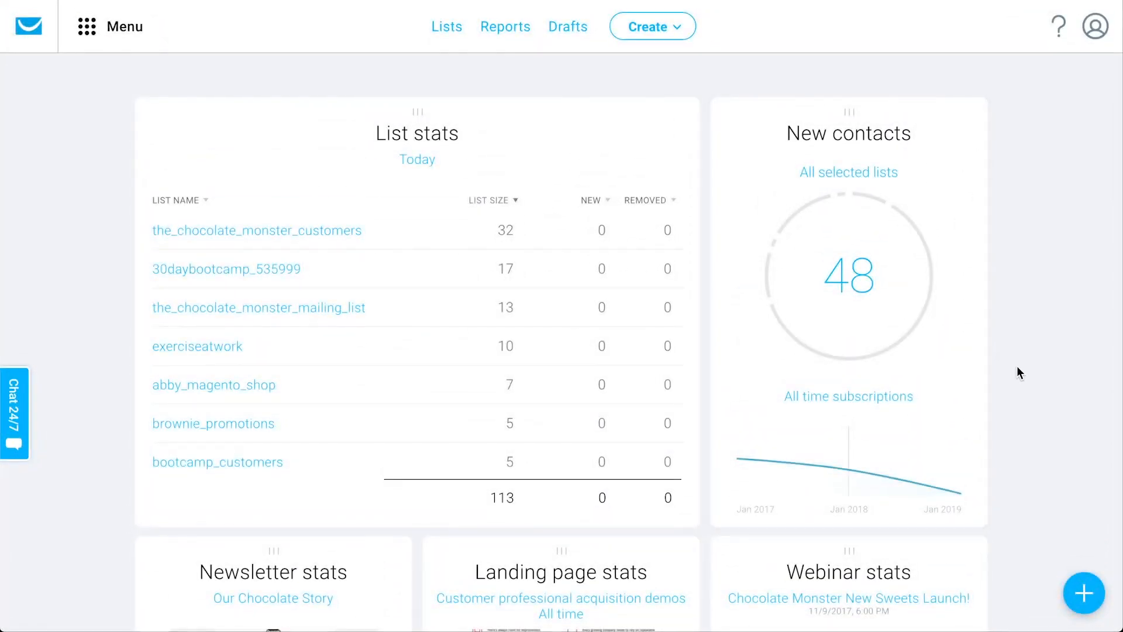
# Save the New contacts widget's settings unmodified, reopen them to review the list selection and removal options, and cancel.
pyautogui.scroll(-1, 1017, 367)
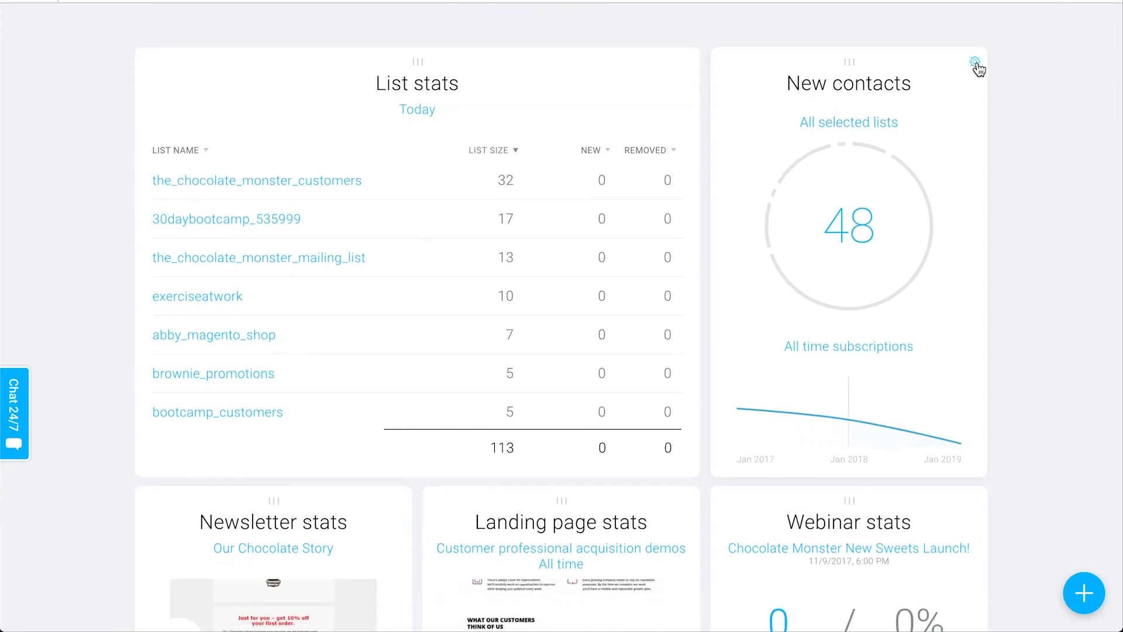
pyautogui.click(975, 63)
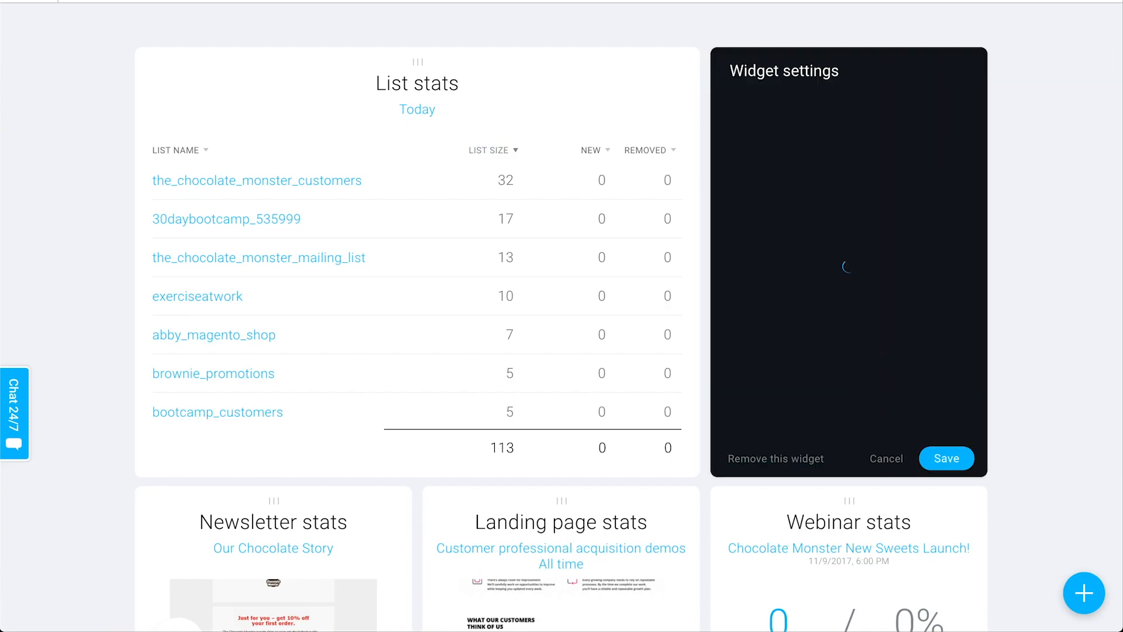
pyautogui.click(945, 460)
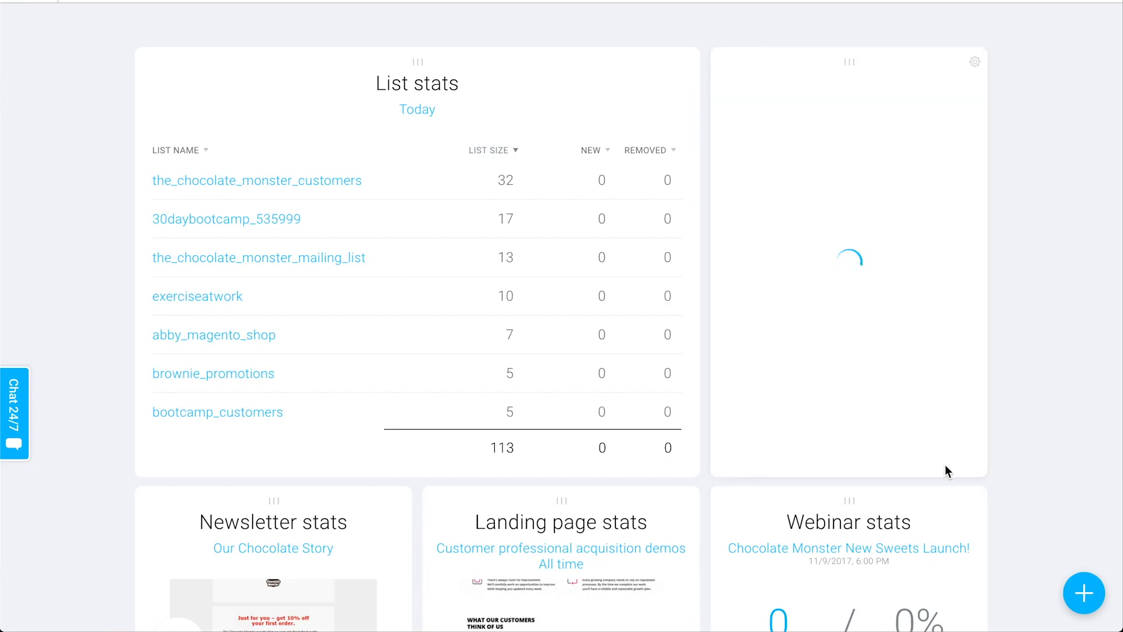
pyautogui.click(971, 63)
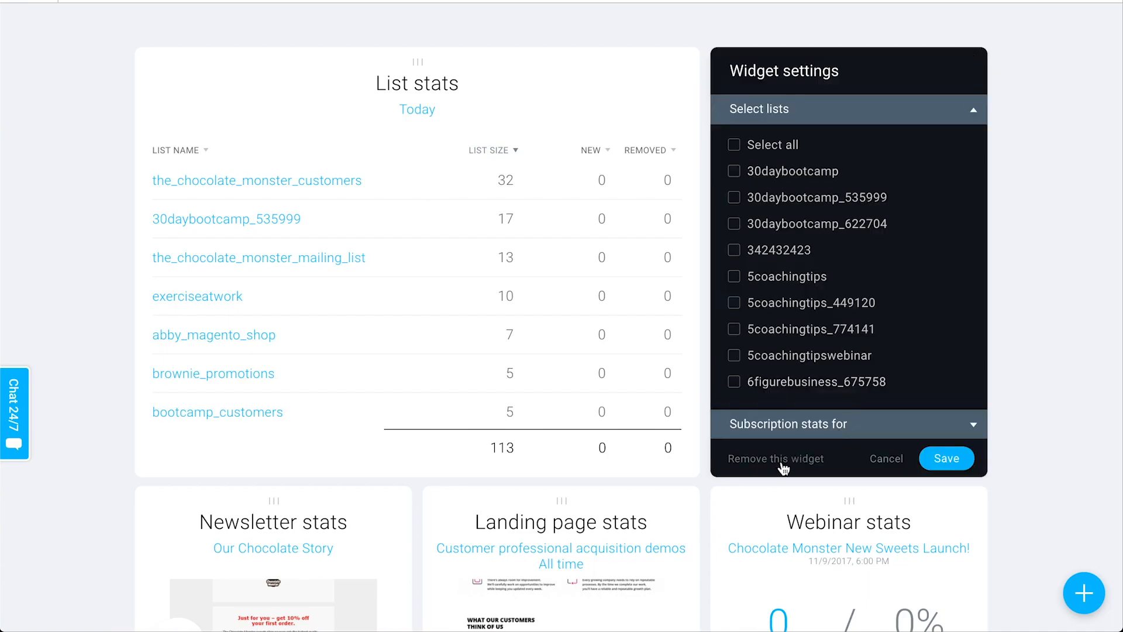
pyautogui.click(880, 461)
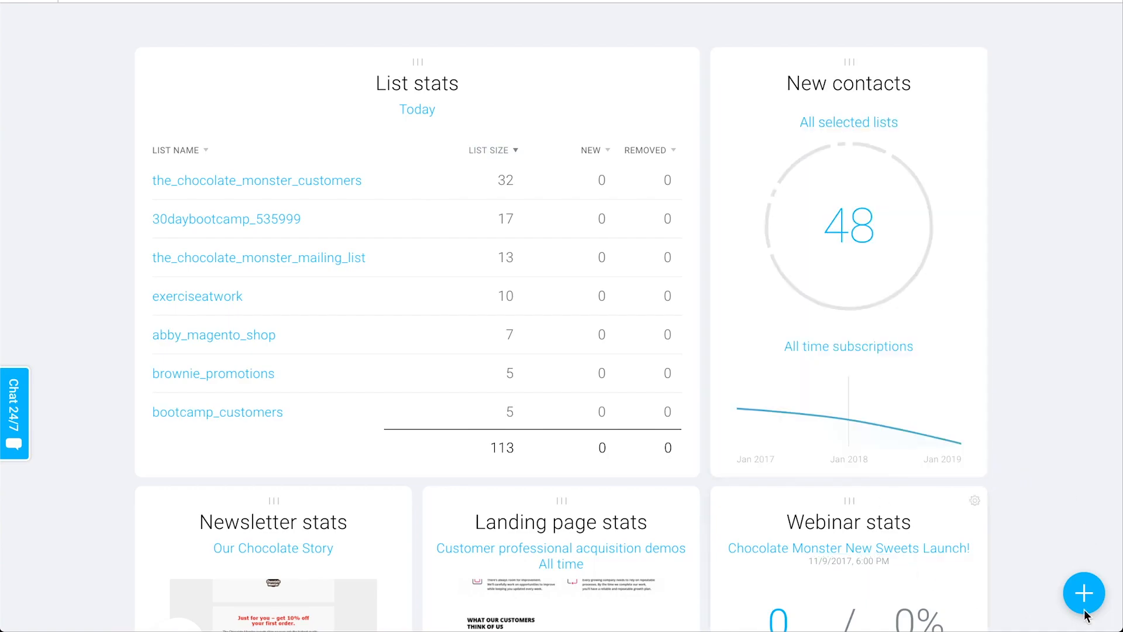
# Browse the widgets available in the Widget Library and close it.
pyautogui.click(1051, 590)
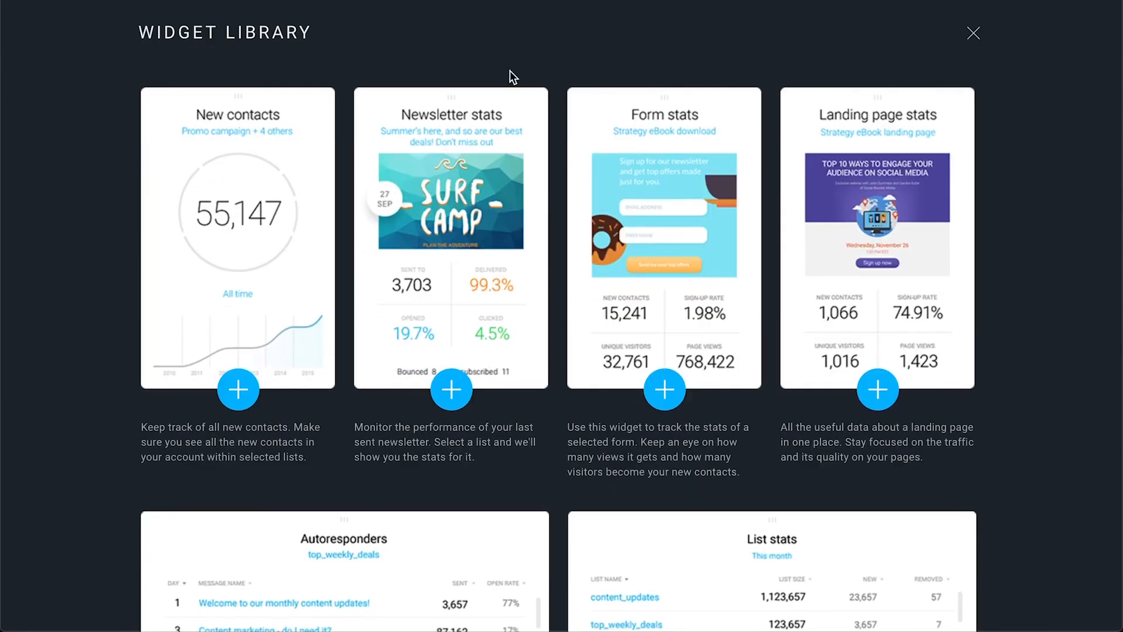
pyautogui.scroll(-15, 763, 227)
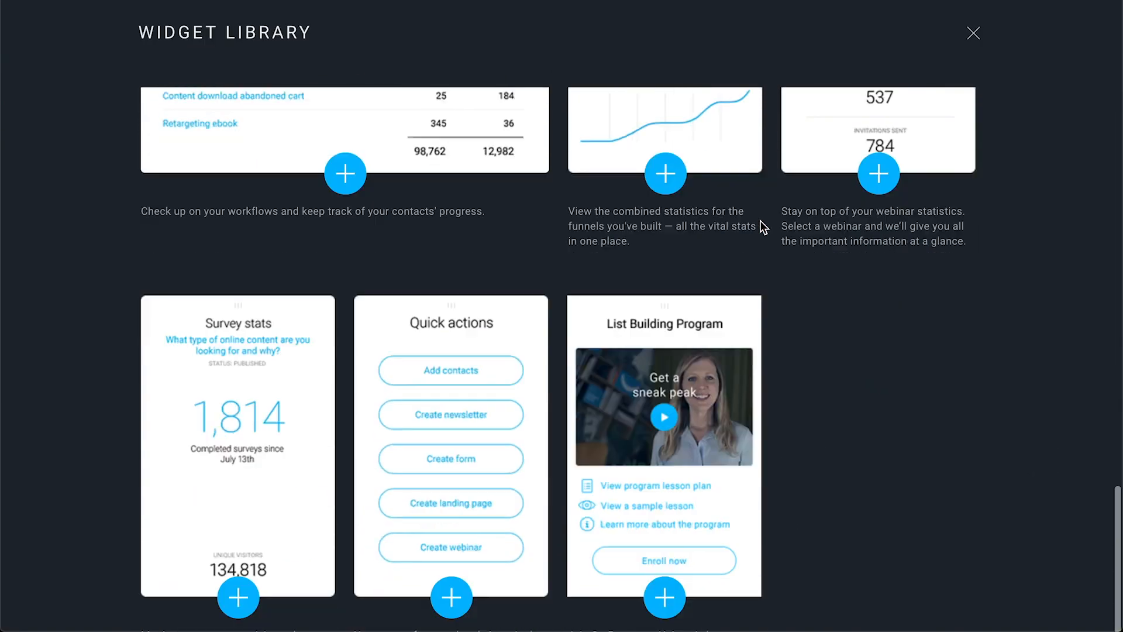
pyautogui.scroll(8, 763, 227)
pyautogui.scroll(6, 762, 227)
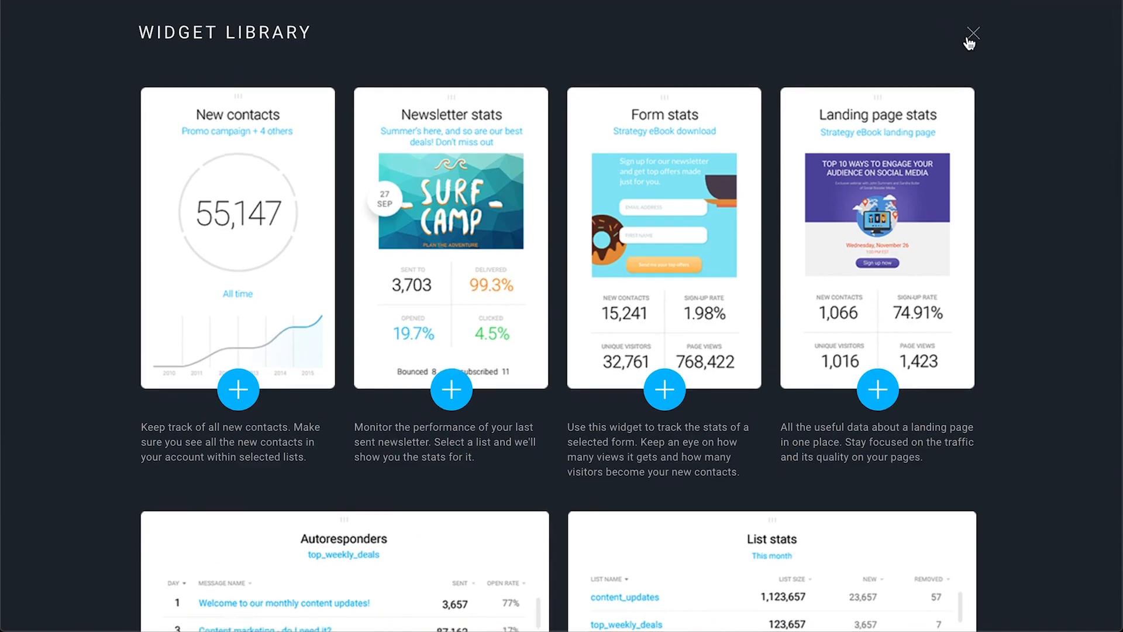
pyautogui.click(971, 34)
# Examine the remaining dashboard widgets, including Newsletter stats, Form stats, Quick actions and Total funnel stats.
pyautogui.scroll(-5, 899, 385)
pyautogui.scroll(-1, 898, 382)
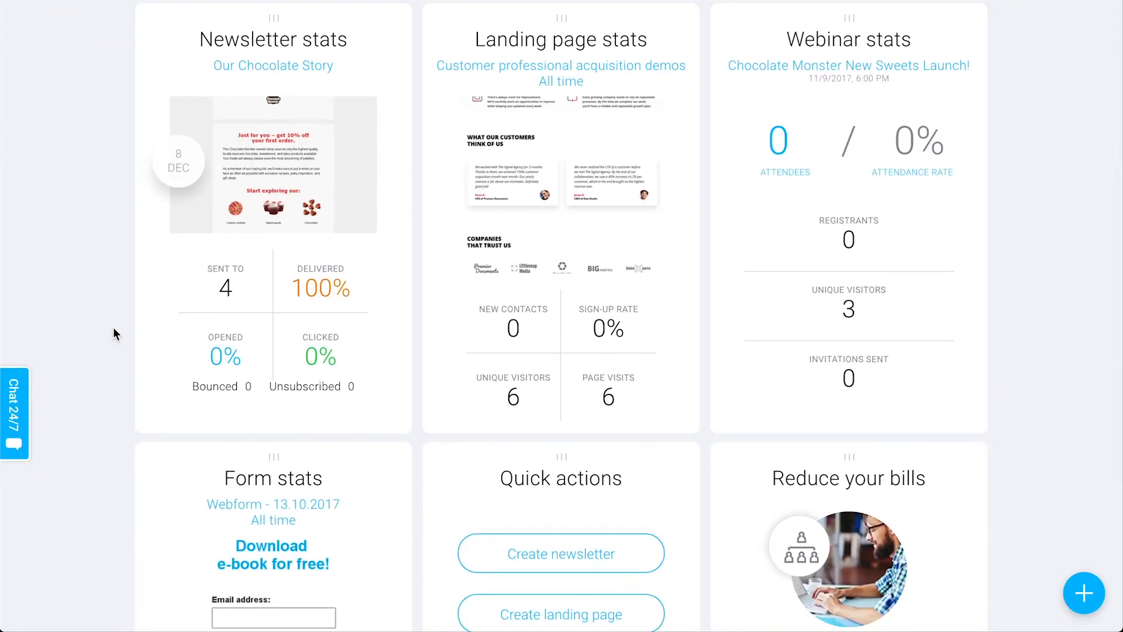
pyautogui.scroll(-3, 114, 328)
pyautogui.scroll(2, 519, 204)
pyautogui.scroll(-5, 509, 386)
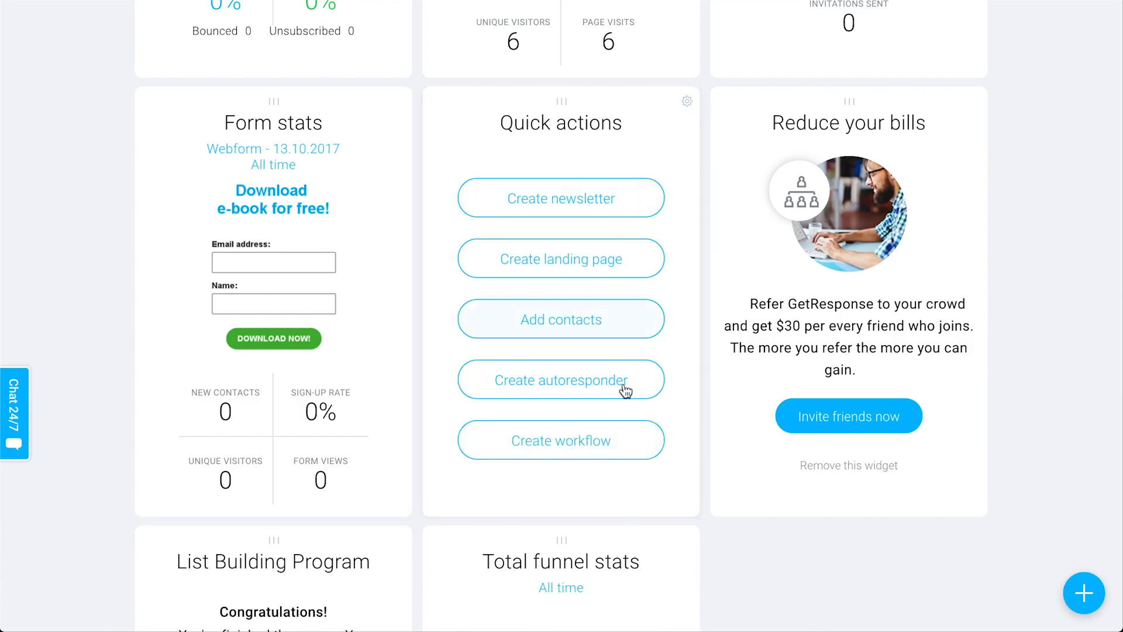
pyautogui.scroll(-3, 672, 570)
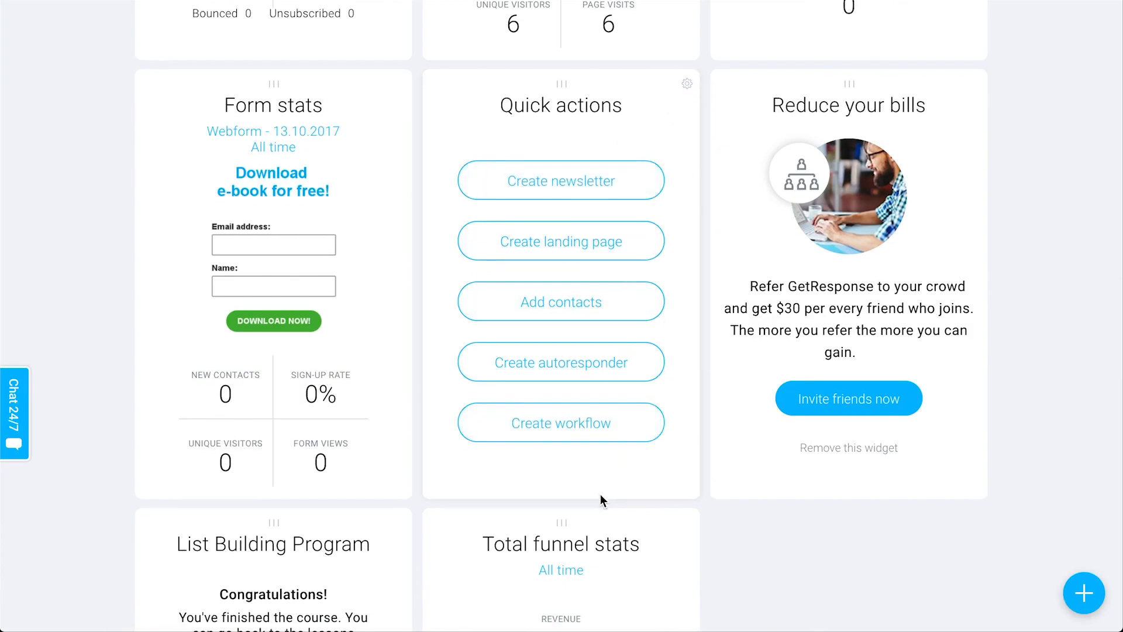
pyautogui.scroll(10, 789, 554)
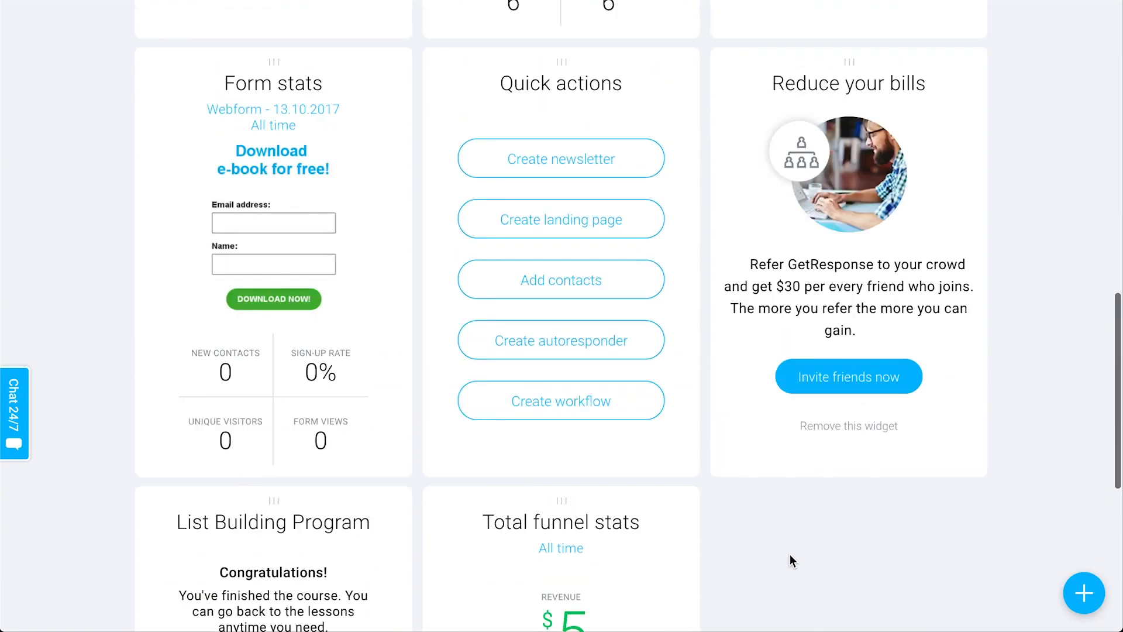
pyautogui.scroll(10, 790, 553)
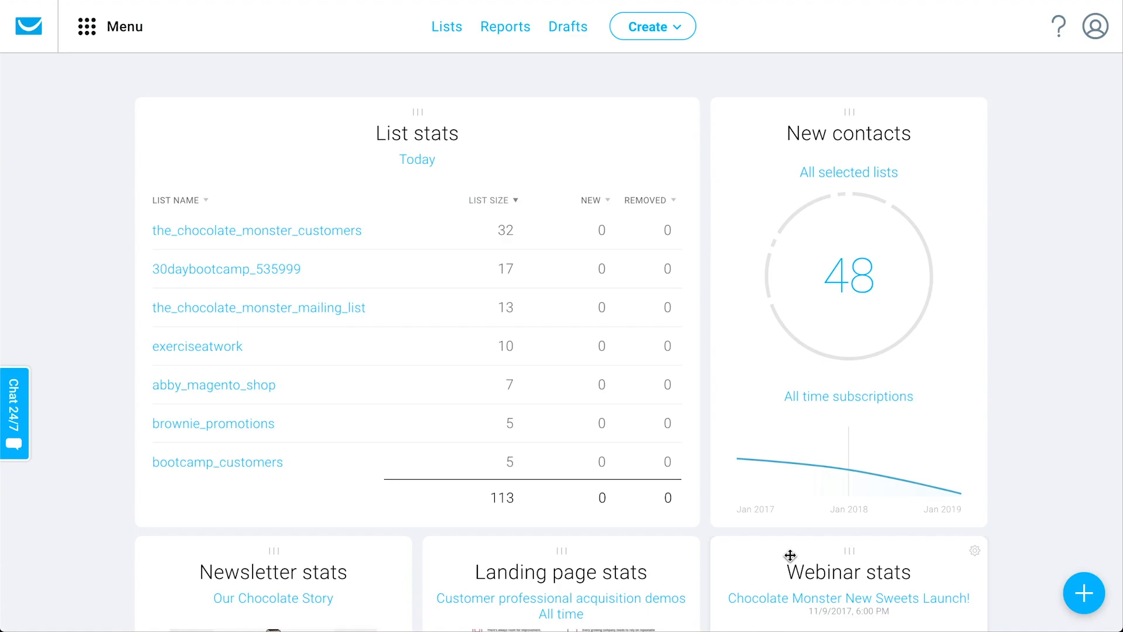
# Open the Lists page and view the actions available for the businessconsulting list.
pyautogui.click(448, 28)
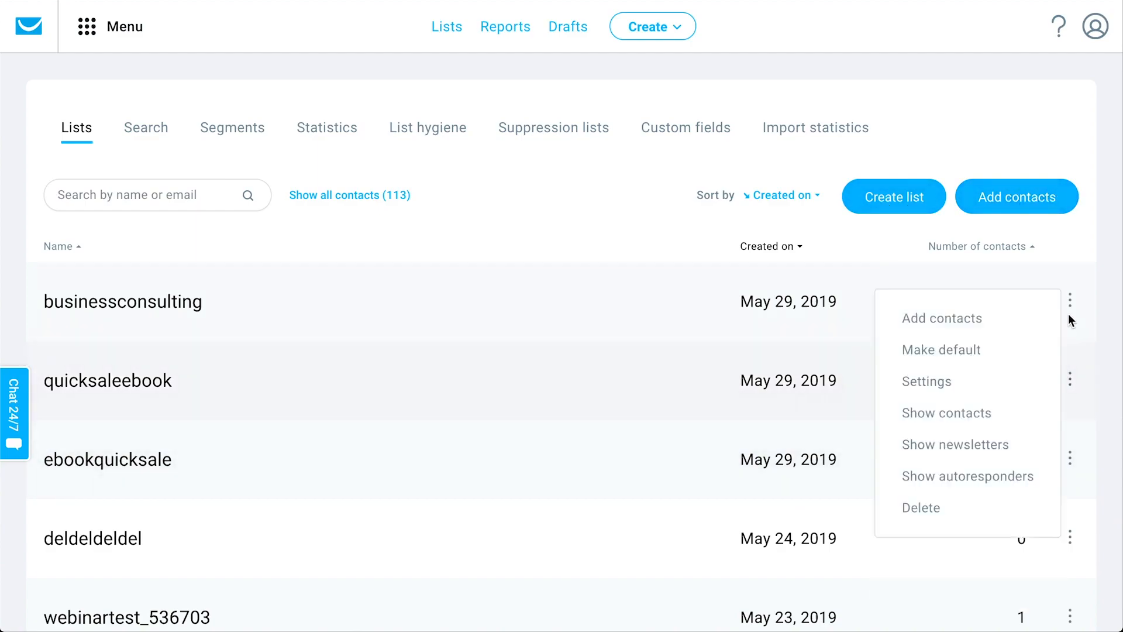
pyautogui.moveTo(1070, 378)
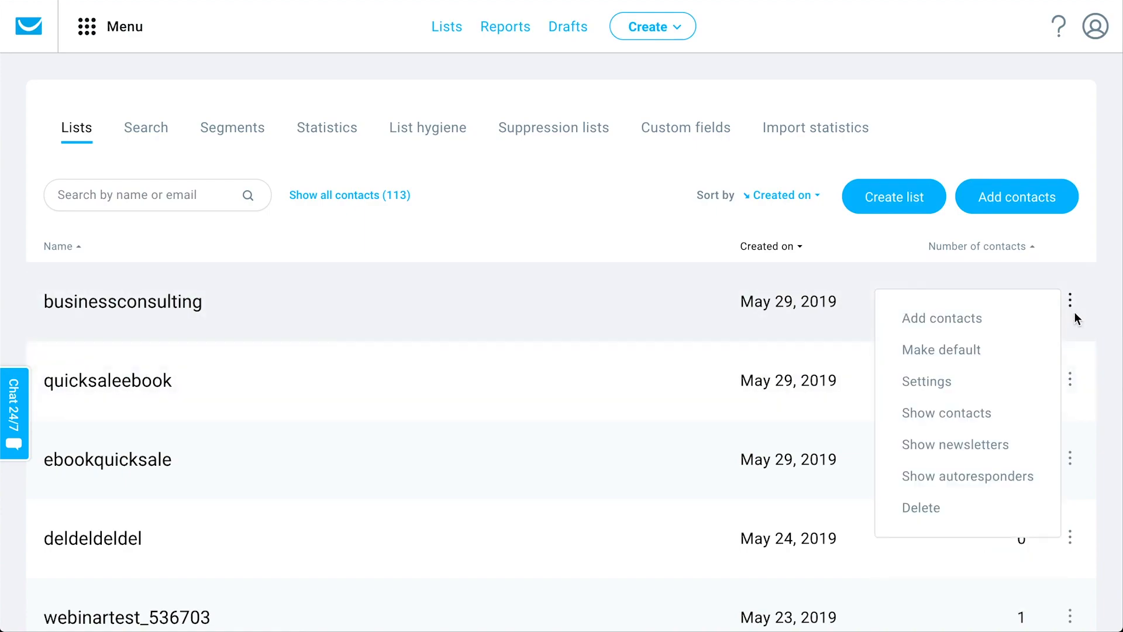
pyautogui.scroll(-1, 1070, 380)
pyautogui.moveTo(1075, 347)
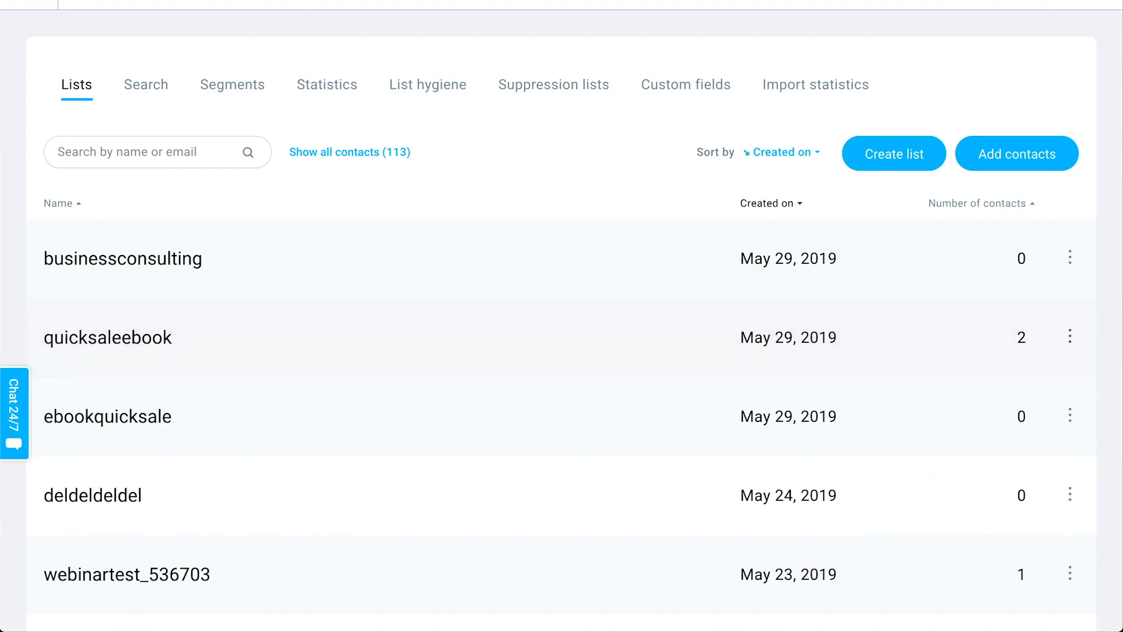
pyautogui.scroll(1, 1002, 436)
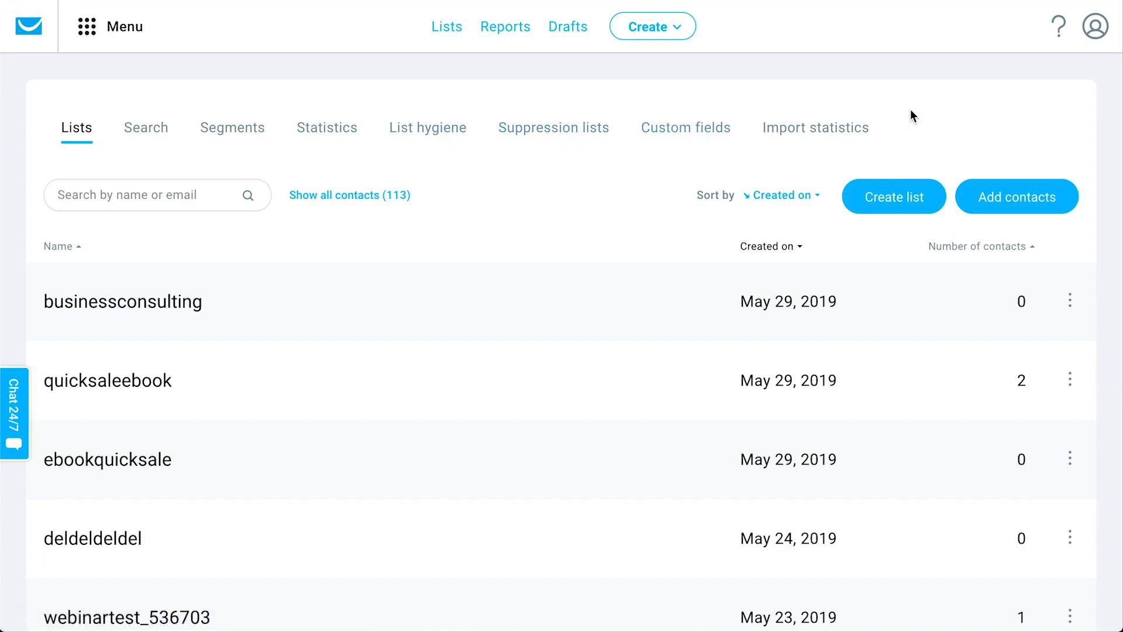
# Open the contact Search page within the Lists section.
pyautogui.click(165, 139)
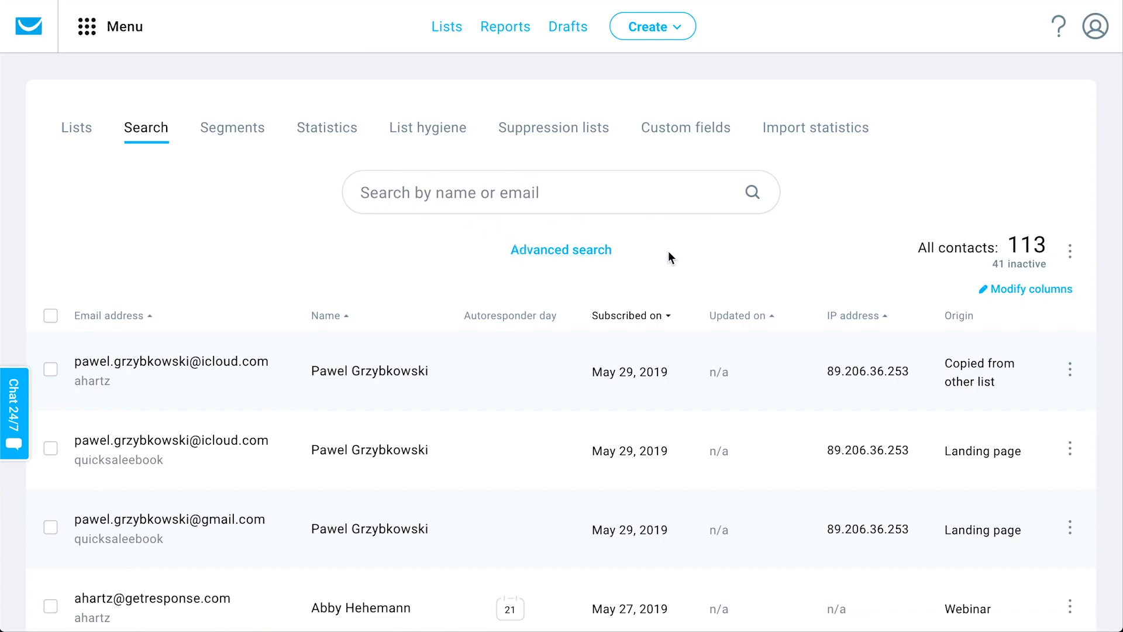
# Open the advanced contact search and view the options of the list and subscription period filters.
pyautogui.scroll(-2, 606, 246)
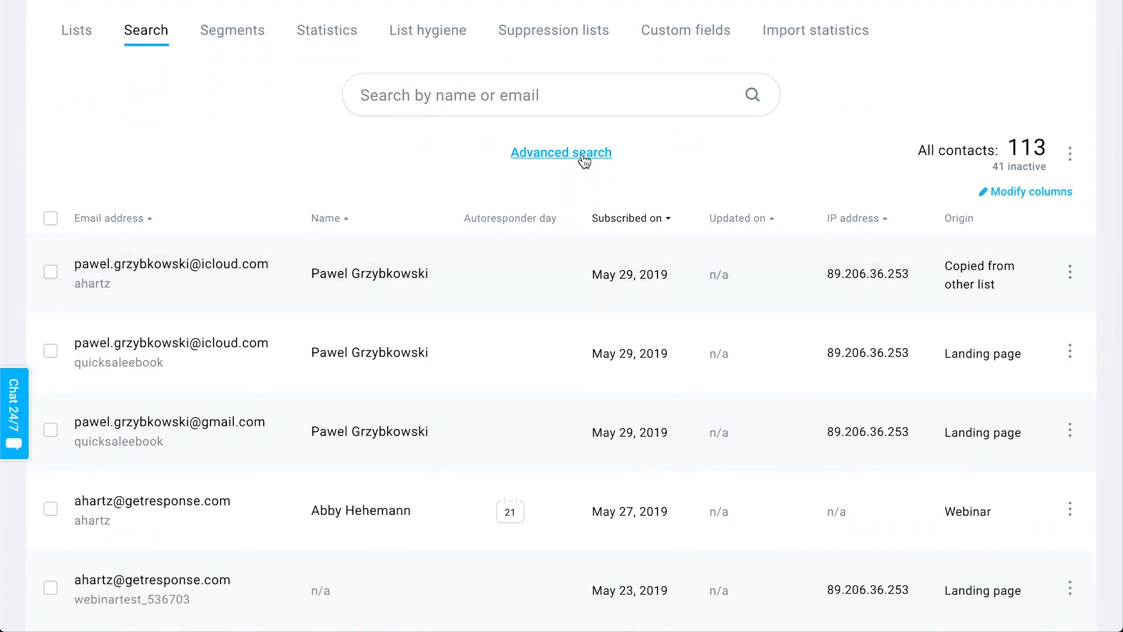
pyautogui.click(583, 154)
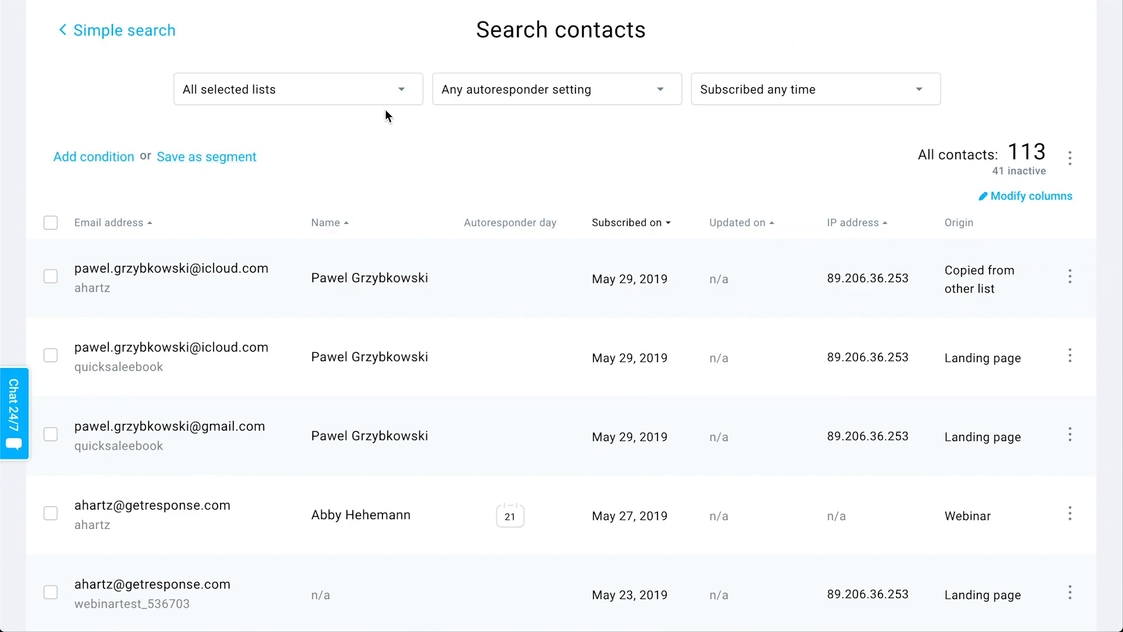
pyautogui.click(342, 91)
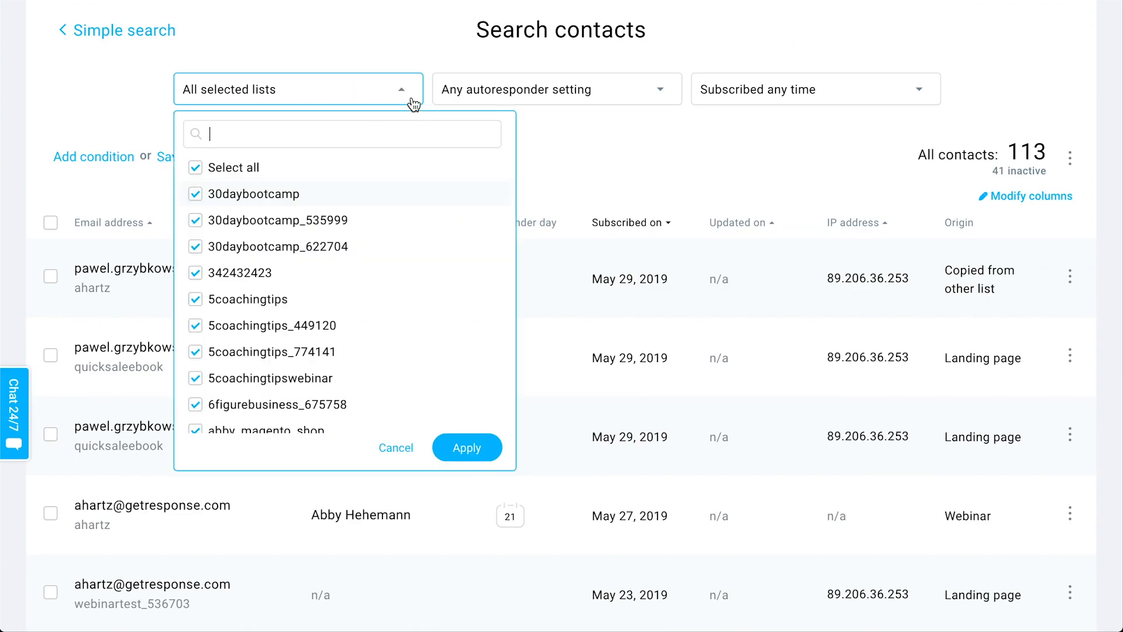
pyautogui.click(434, 55)
pyautogui.click(767, 98)
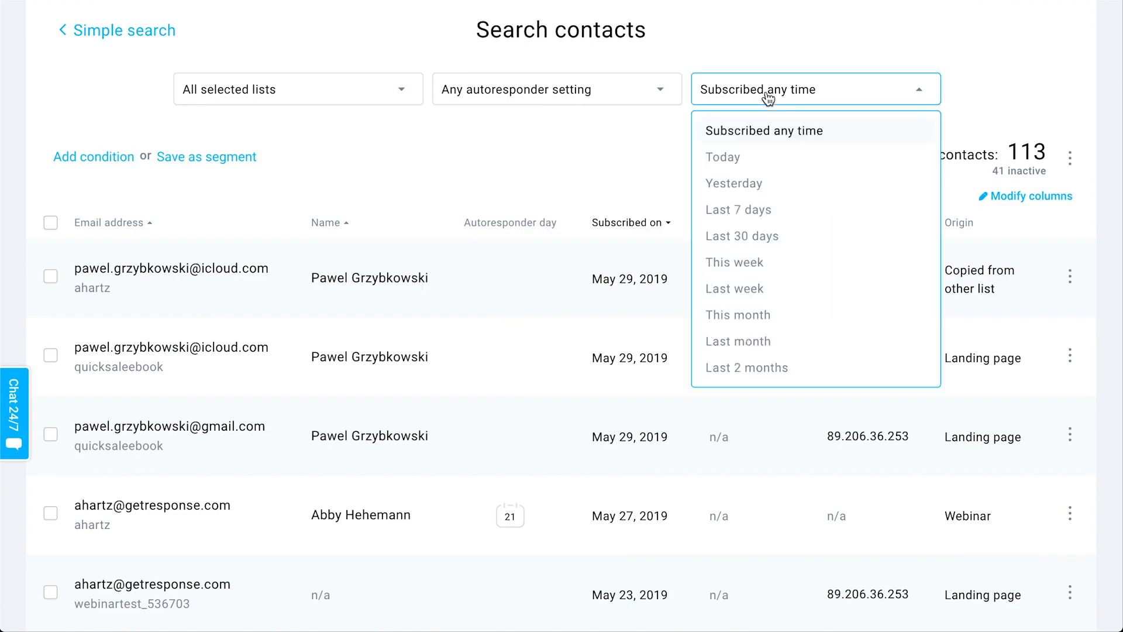
pyautogui.click(767, 52)
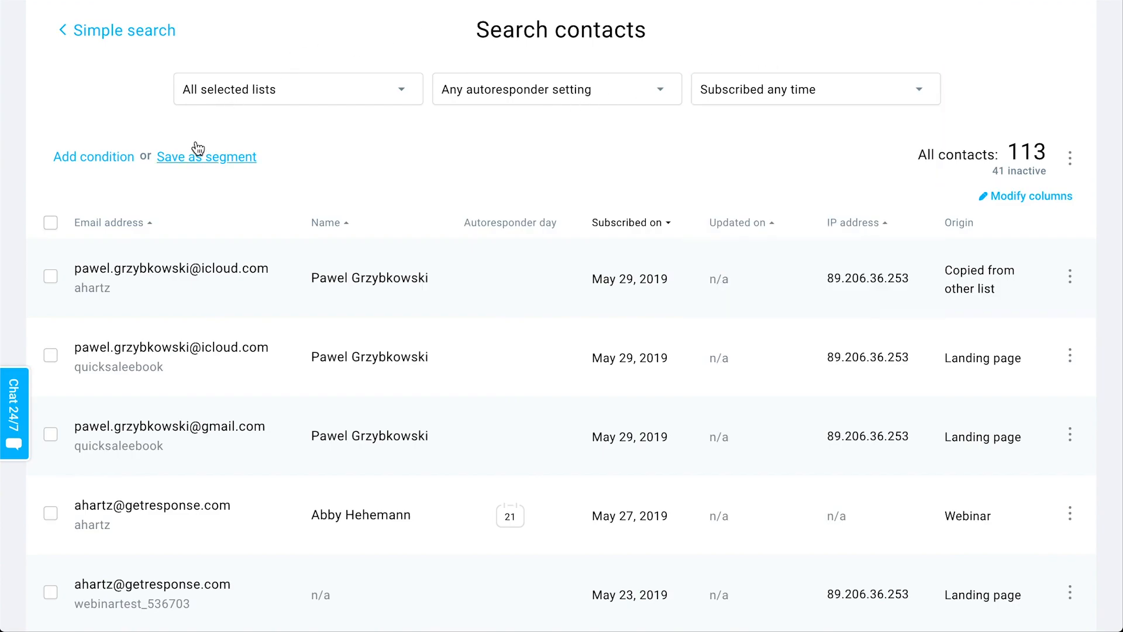
# Browse the search condition categories, including the Contact details and Contact actions options, and leave without applying a condition.
pyautogui.click(93, 156)
pyautogui.click(149, 211)
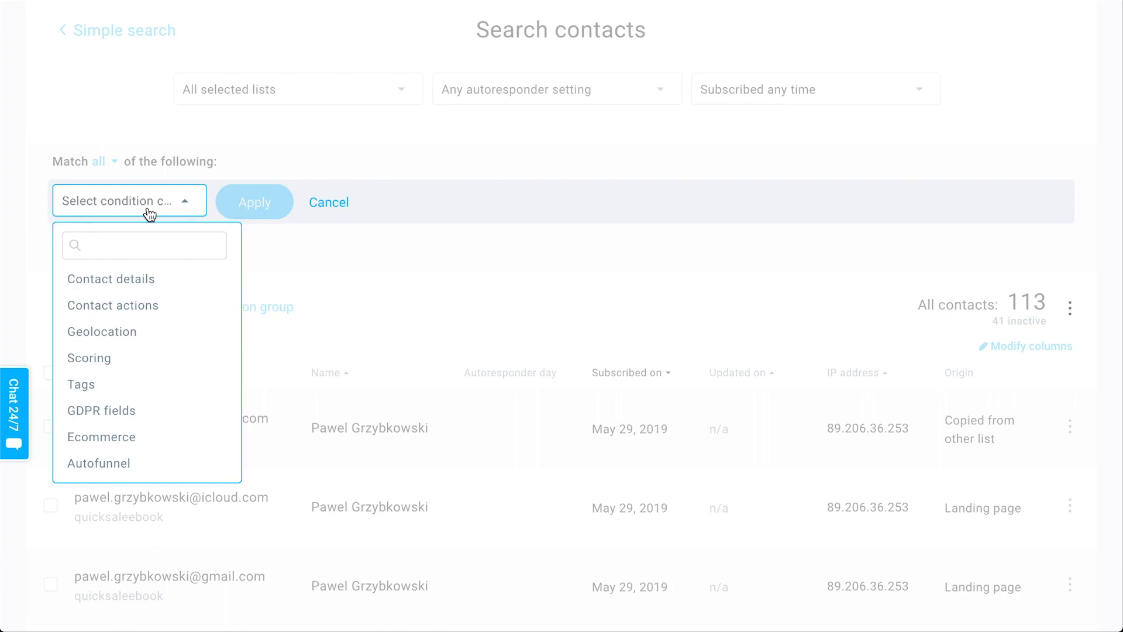
pyautogui.click(138, 279)
pyautogui.click(271, 207)
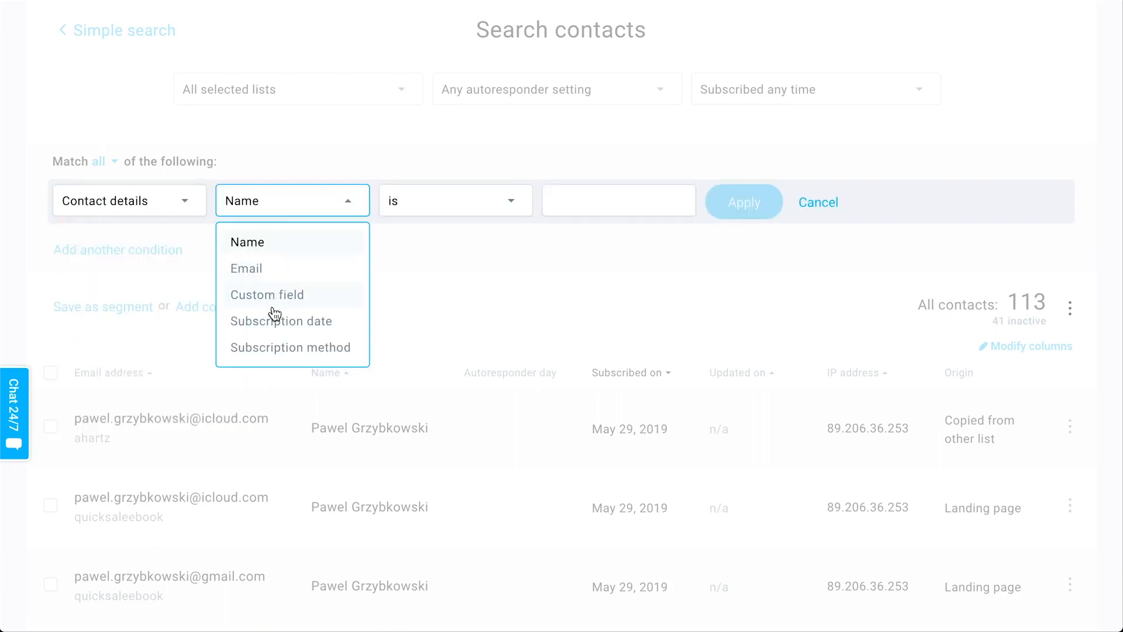
pyautogui.click(156, 200)
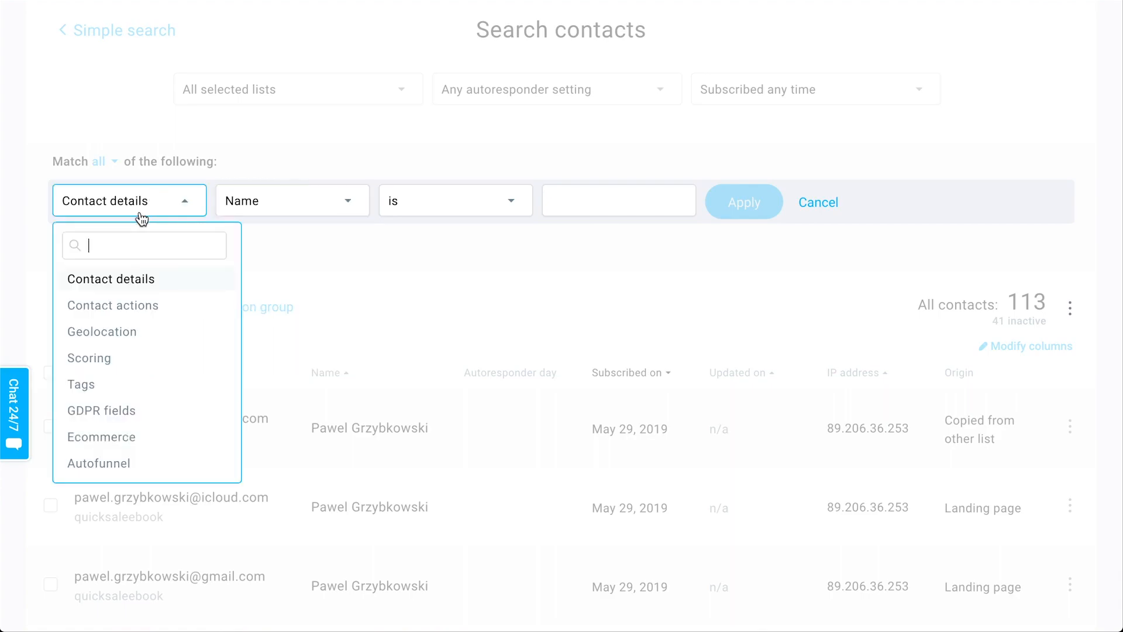
pyautogui.click(118, 302)
pyautogui.click(286, 208)
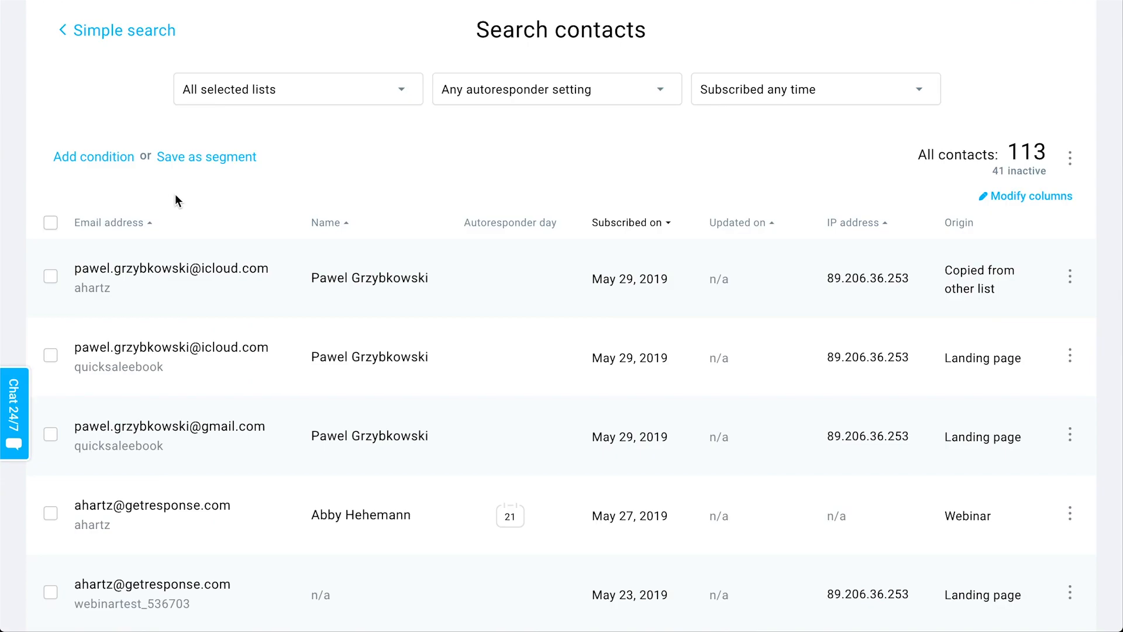
pyautogui.click(116, 167)
pyautogui.click(127, 212)
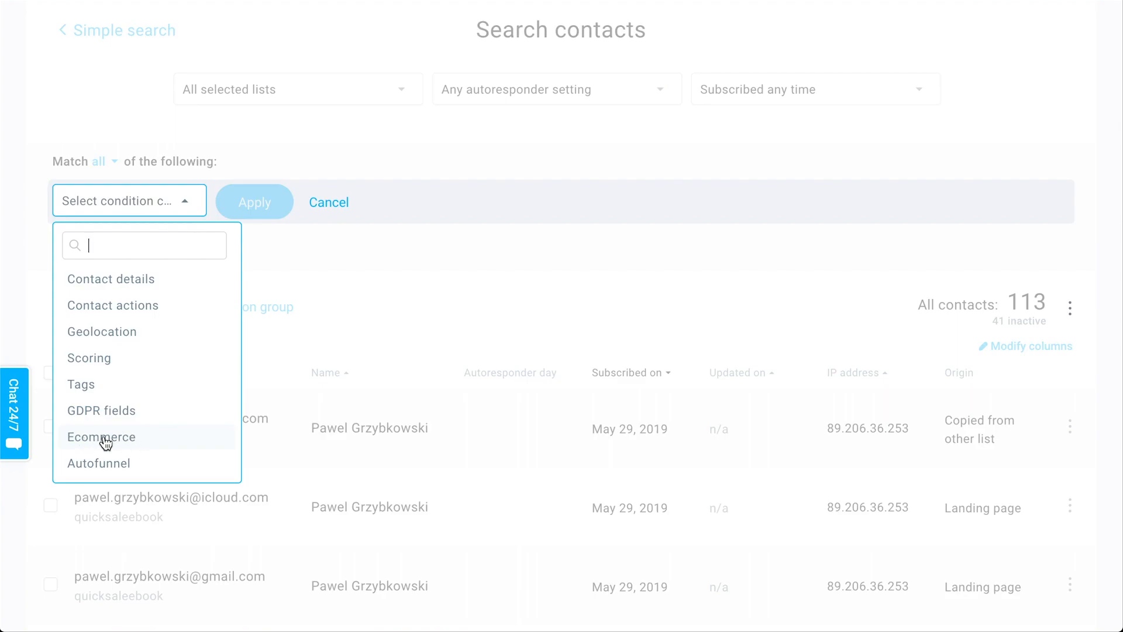
pyautogui.click(328, 106)
# Add and apply a Contact details search condition requiring that the custom field age is assigned.
pyautogui.click(116, 162)
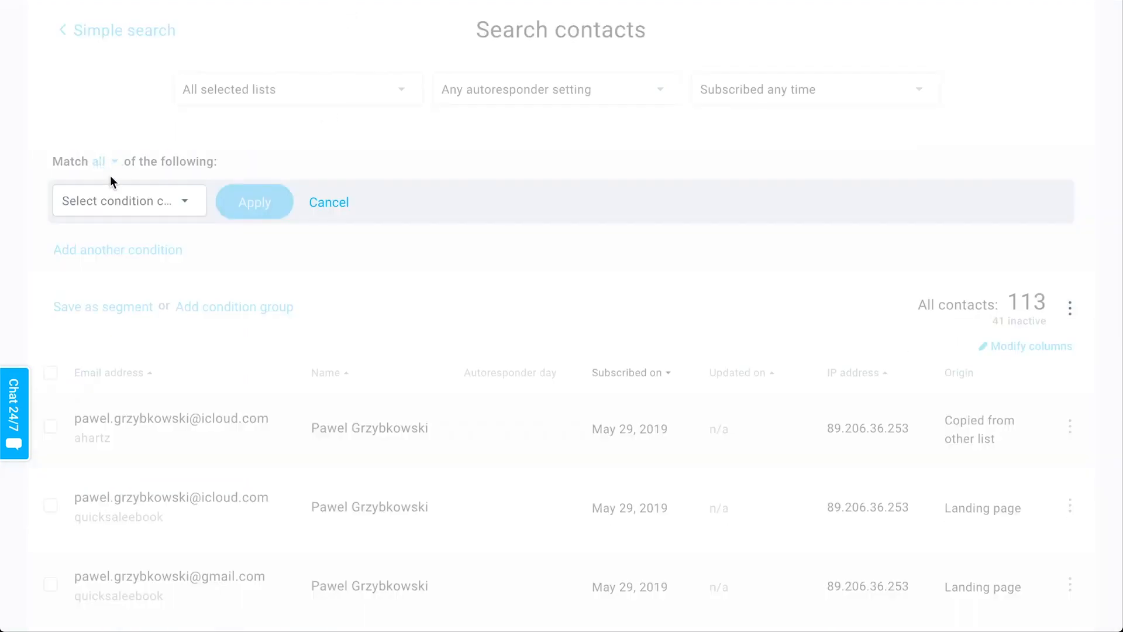
pyautogui.click(115, 205)
pyautogui.click(125, 283)
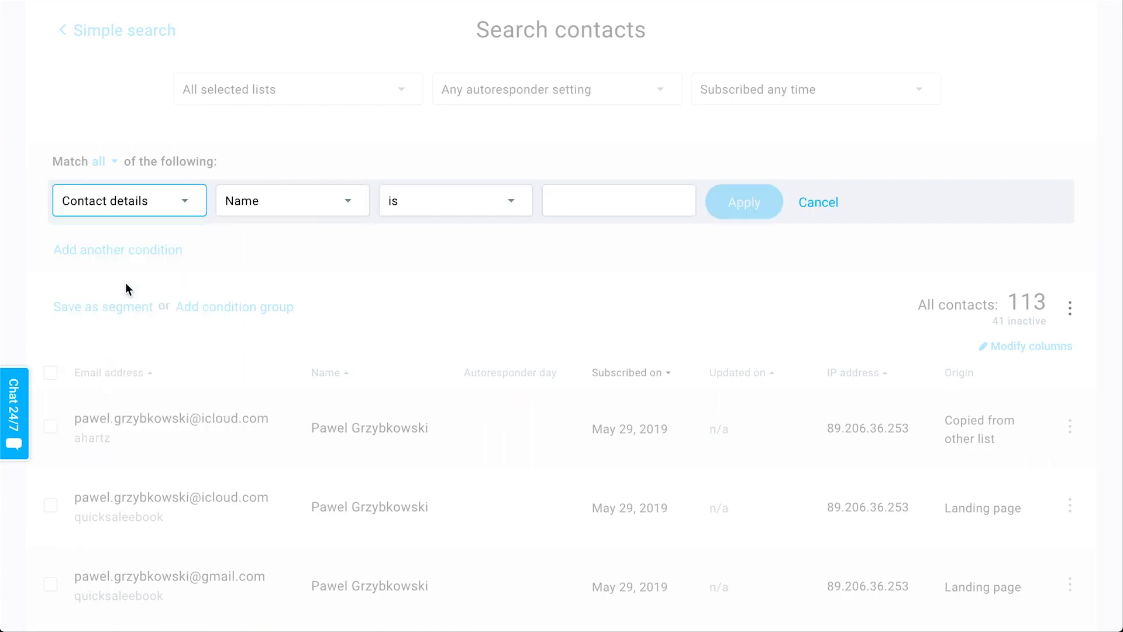
pyautogui.click(314, 211)
pyautogui.click(269, 294)
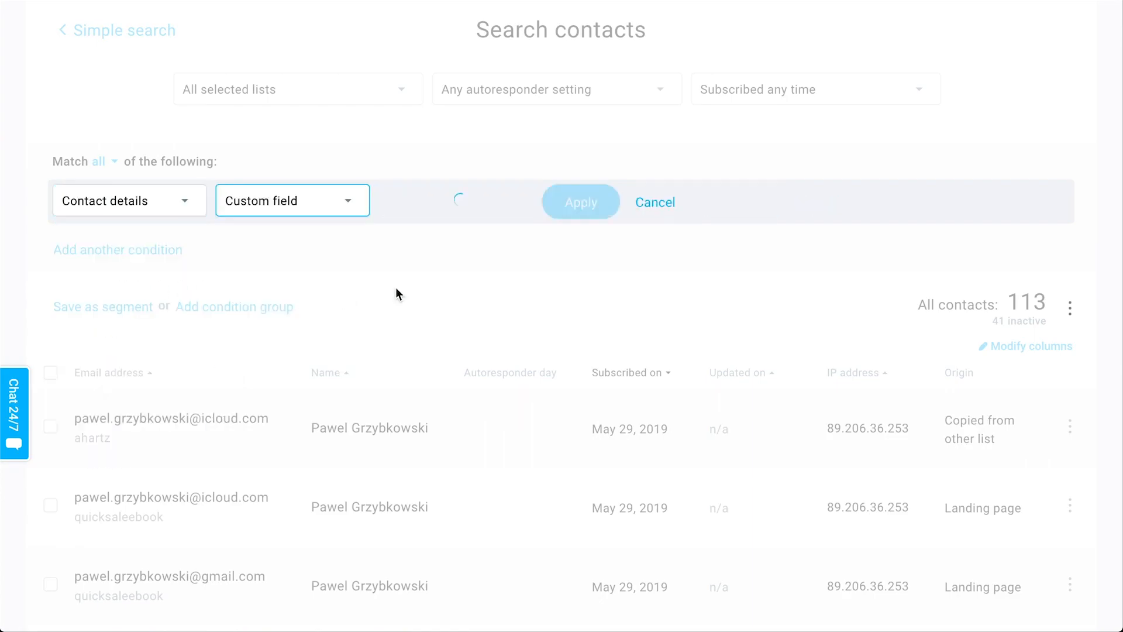
pyautogui.click(444, 208)
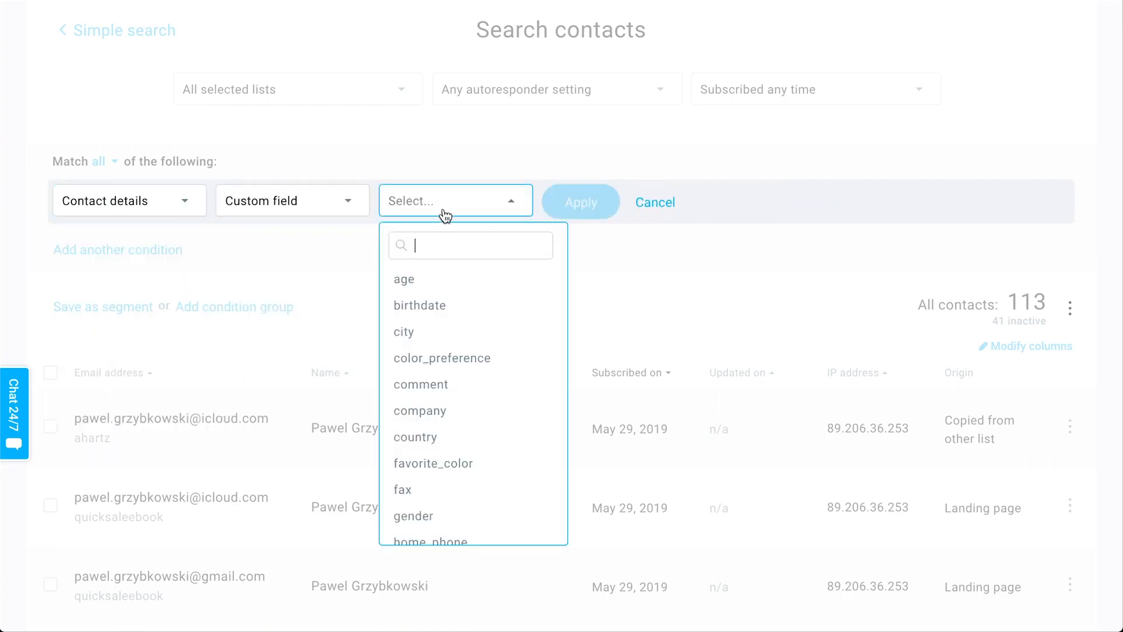
pyautogui.click(426, 280)
pyautogui.click(619, 199)
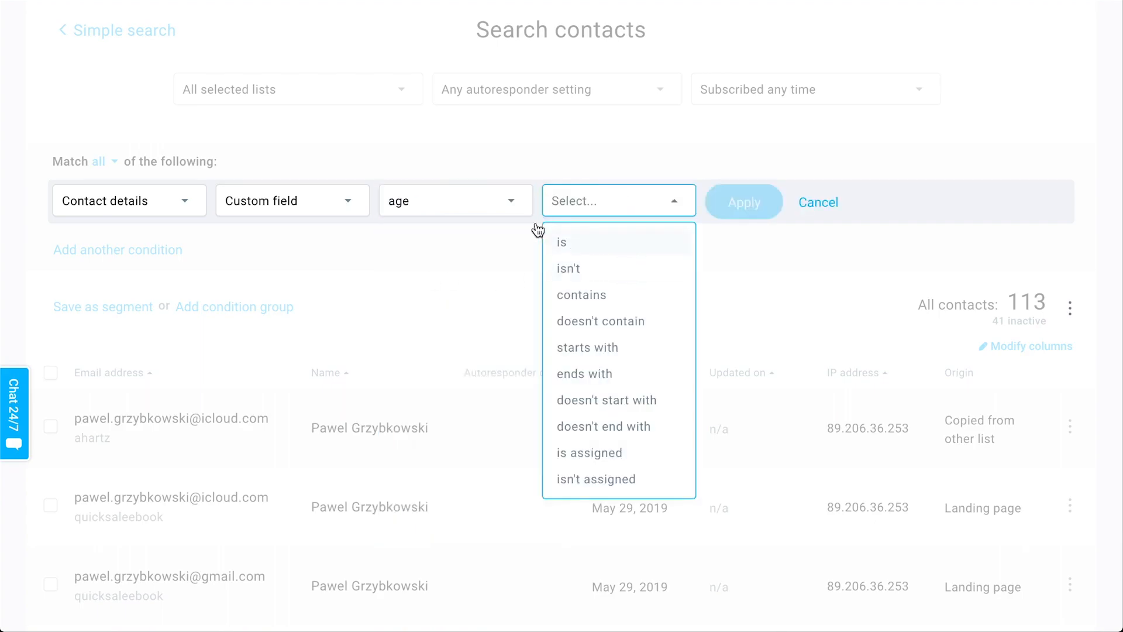
pyautogui.scroll(-1, 597, 292)
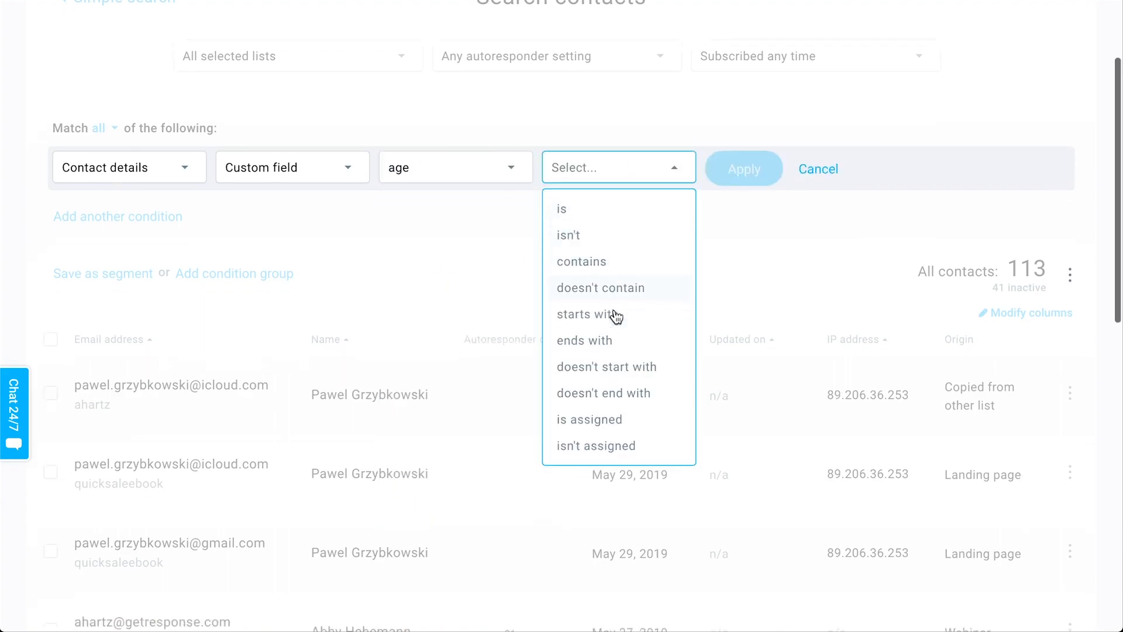
pyautogui.click(632, 395)
pyautogui.click(751, 140)
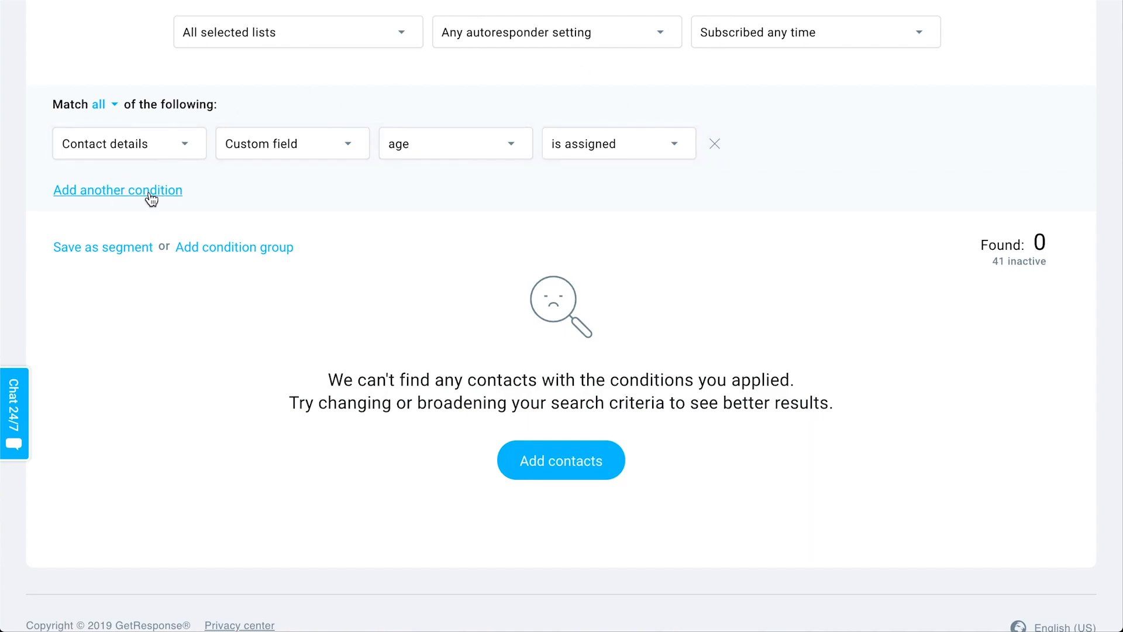
# Add and apply a second search condition matching contacts whose Geolocation Country is United States.
pyautogui.click(93, 191)
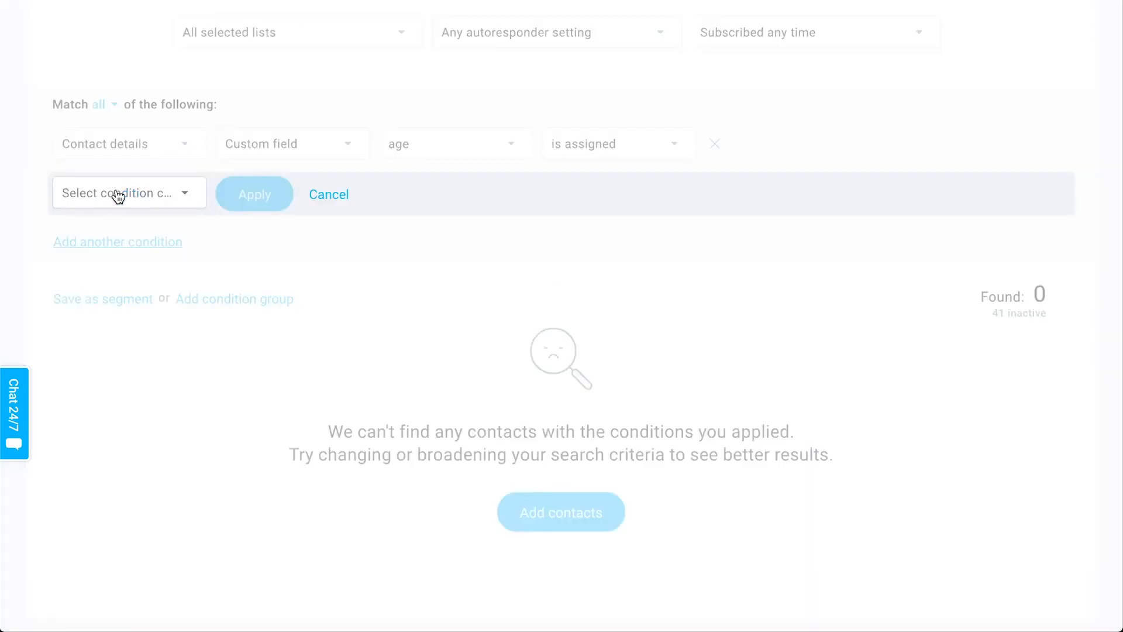
pyautogui.click(115, 193)
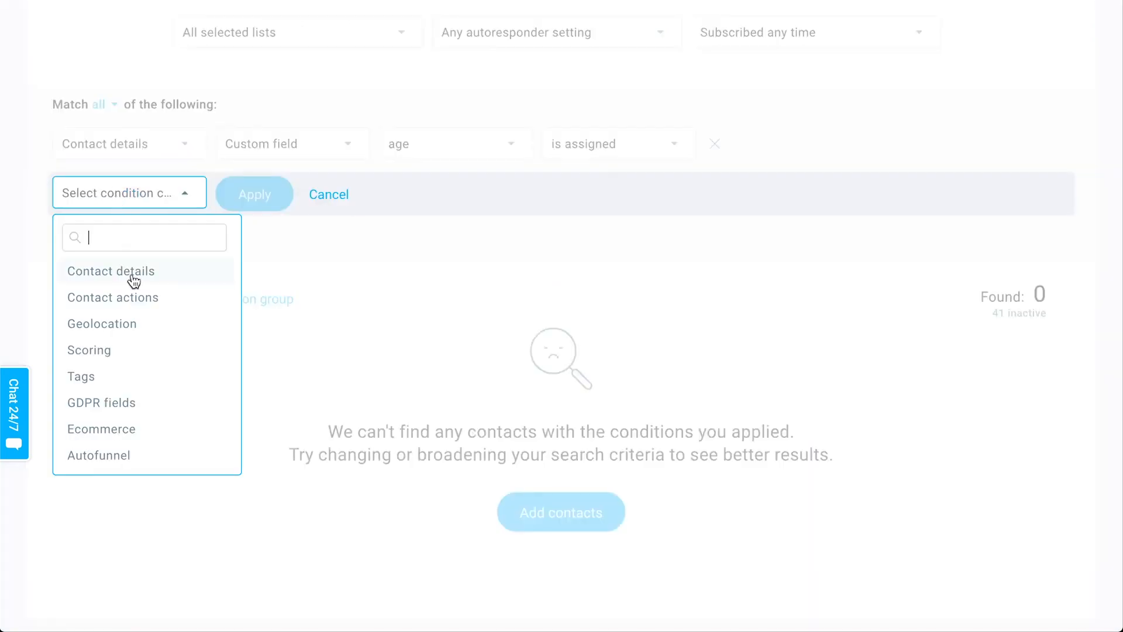
pyautogui.click(96, 275)
pyautogui.click(283, 197)
pyautogui.click(156, 204)
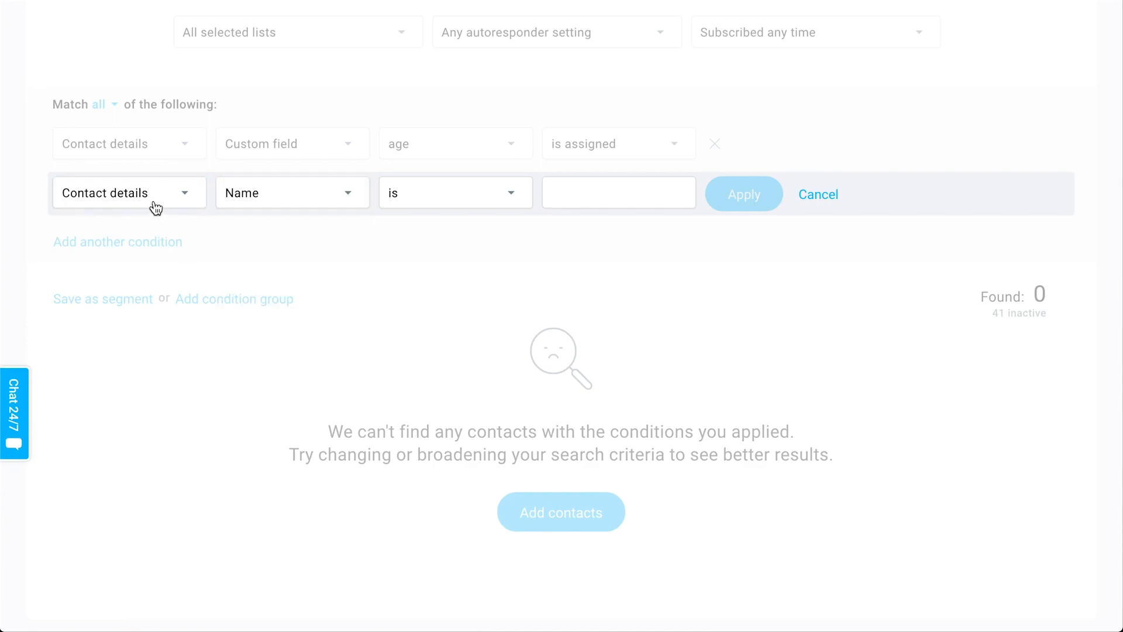
pyautogui.click(123, 323)
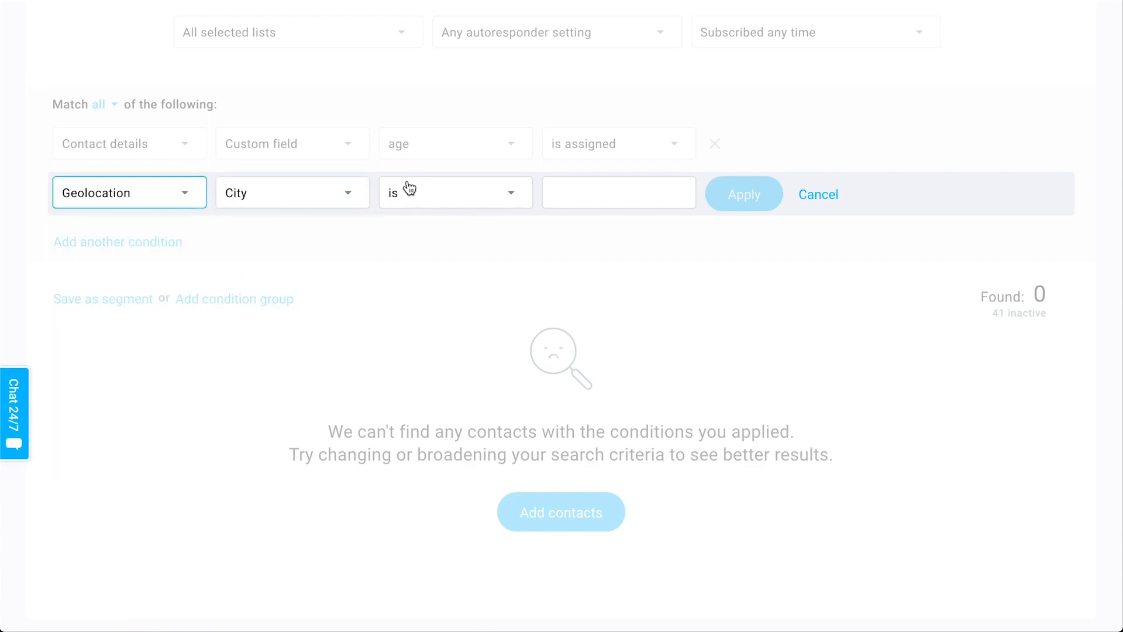
pyautogui.click(305, 195)
pyautogui.click(278, 236)
pyautogui.click(623, 186)
pyautogui.write('United States')
pyautogui.click(760, 208)
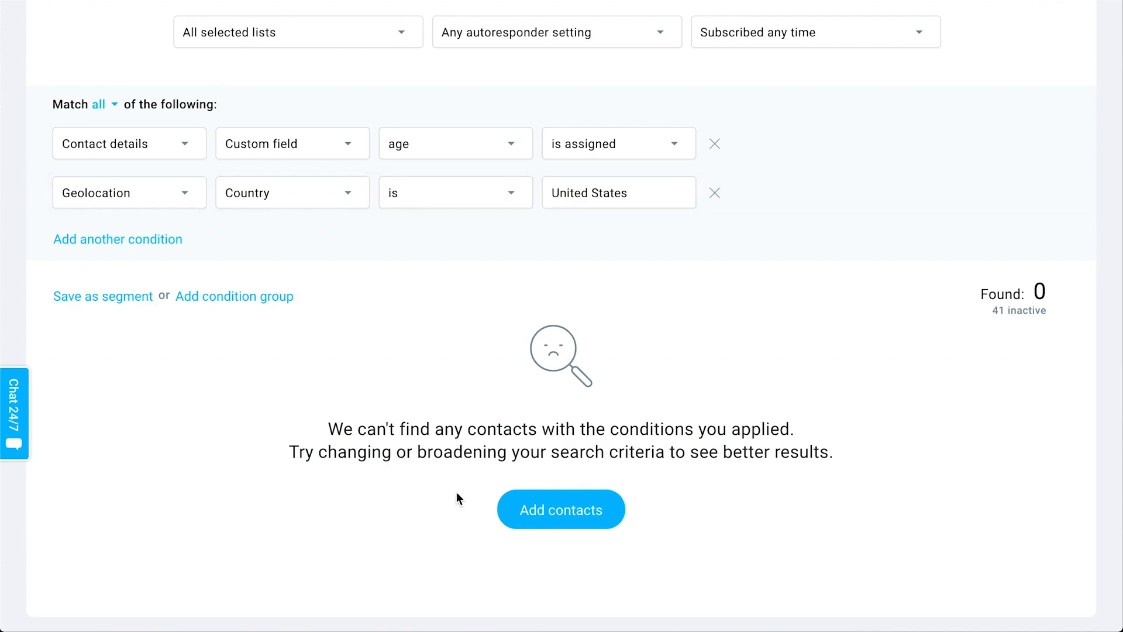
# Save the search conditions as a segment named "Age united states".
pyautogui.scroll(1, 696, 325)
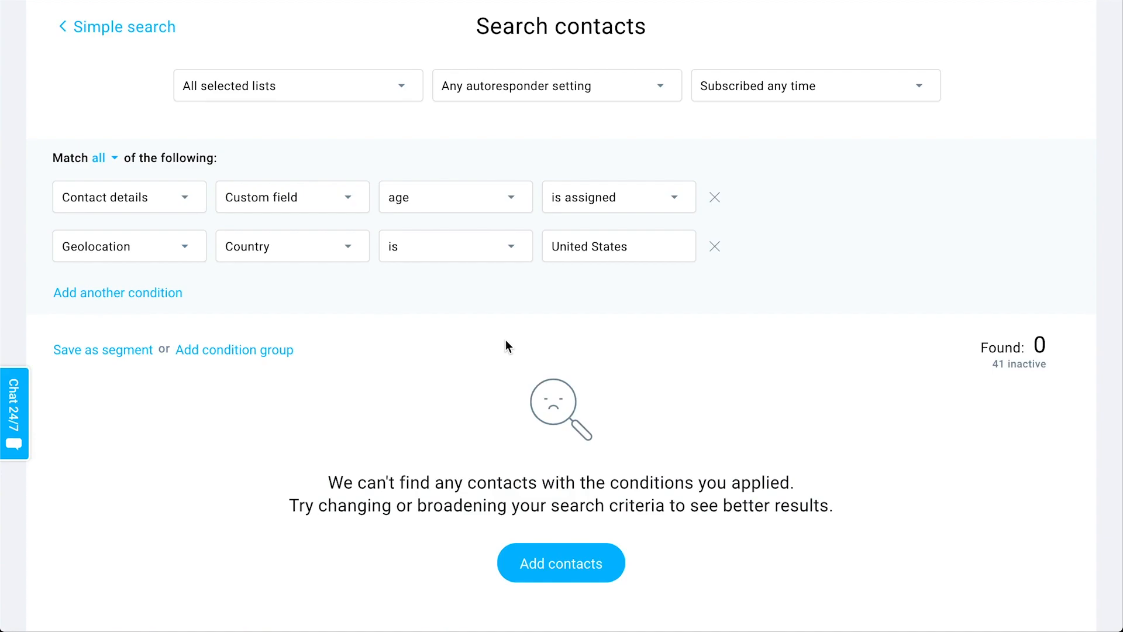
pyautogui.click(115, 352)
pyautogui.write('Ag')
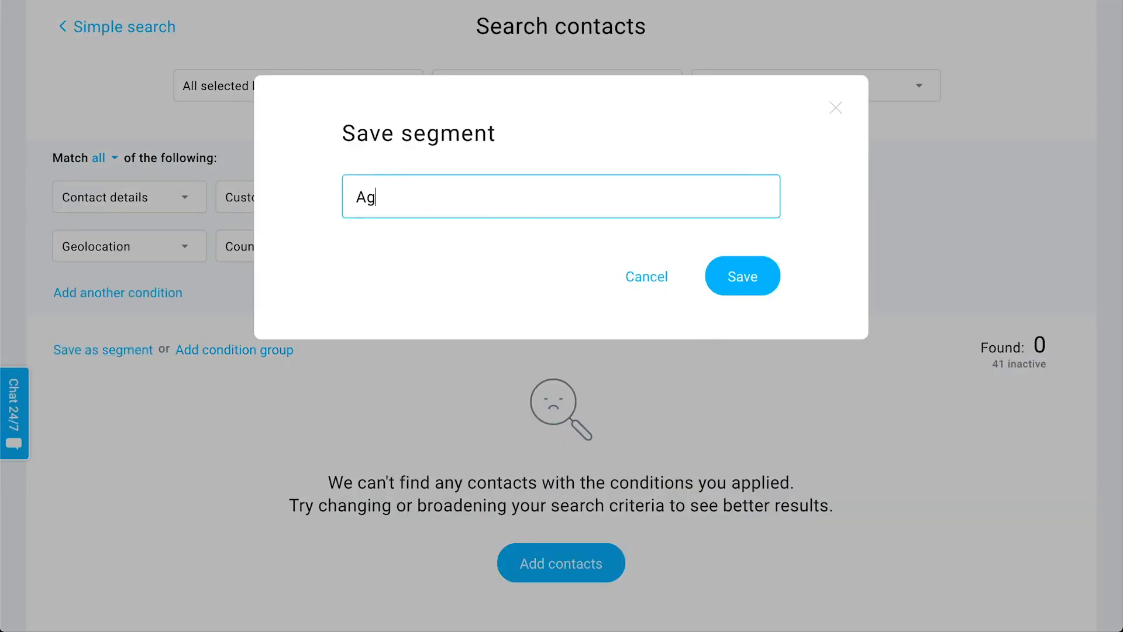
pyautogui.write('e united steates')
pyautogui.press('BackSpace')
pyautogui.press('BackSpace')
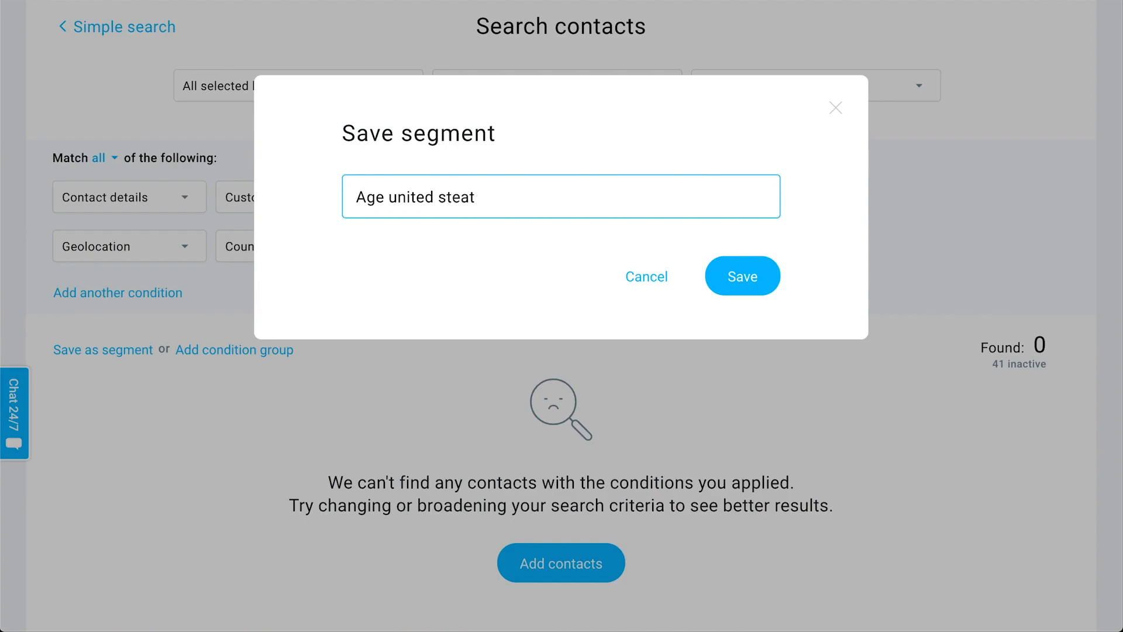
pyautogui.write('ates')
pyautogui.click(728, 278)
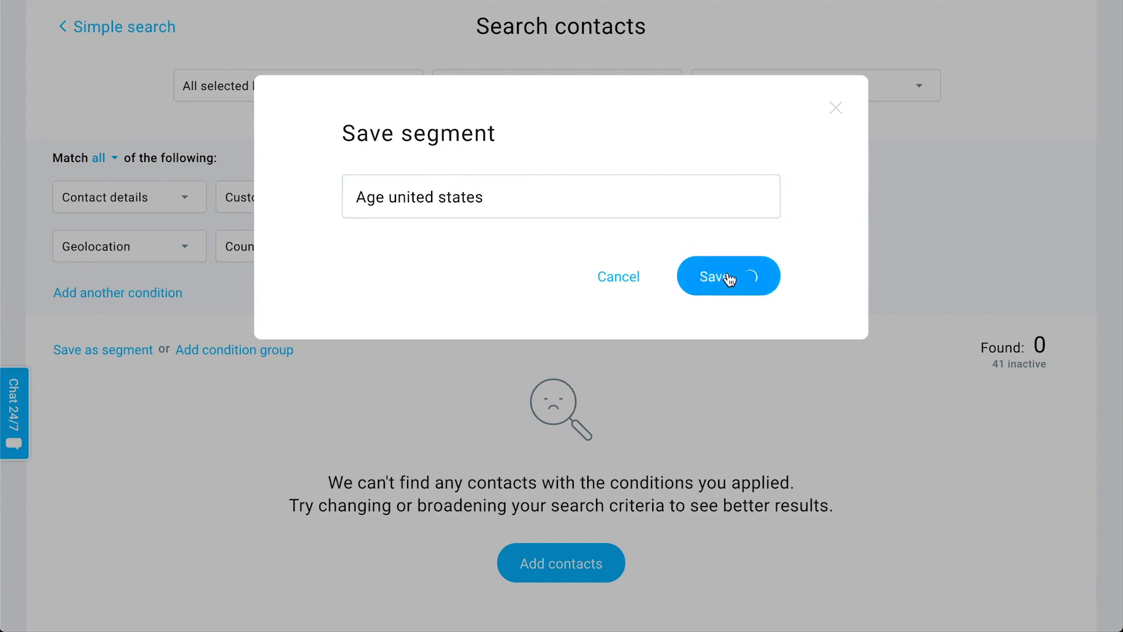
# Leave the advanced search and open the Segments page to look through the saved segments.
pyautogui.scroll(-1, 981, 219)
pyautogui.scroll(2, 980, 220)
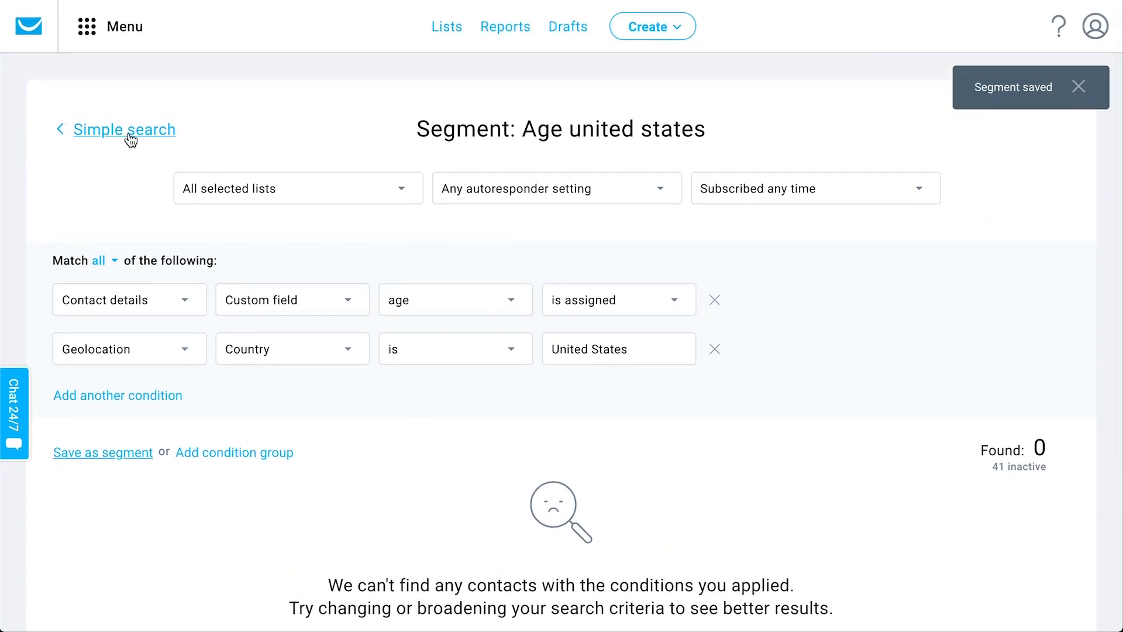
pyautogui.click(130, 138)
pyautogui.click(241, 134)
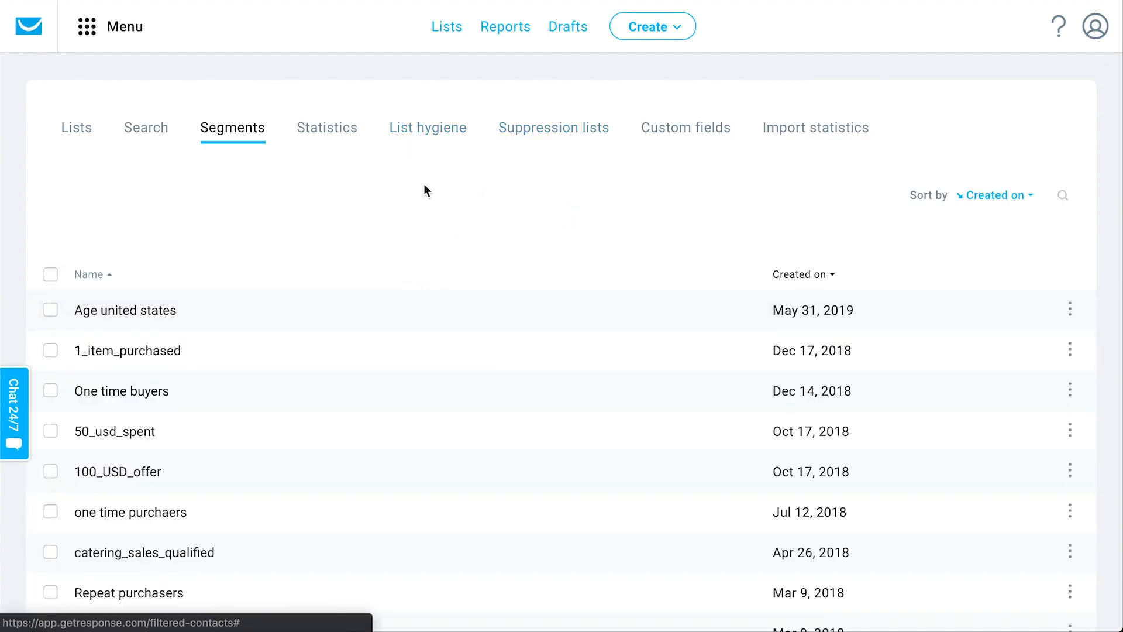
pyautogui.scroll(-5, 433, 210)
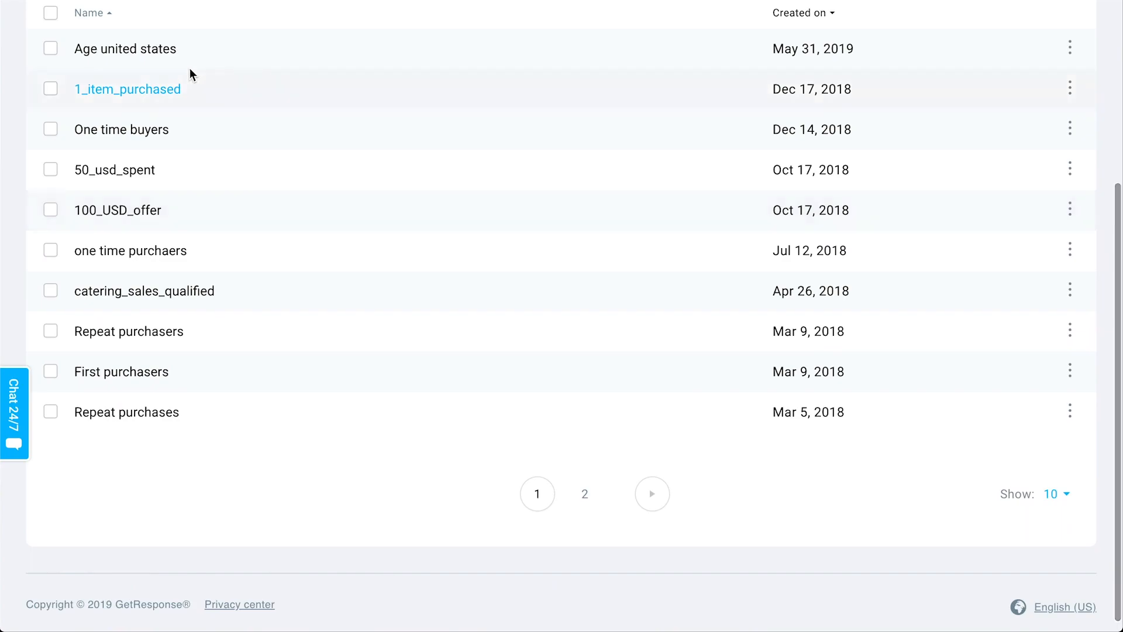
pyautogui.scroll(3, 356, 12)
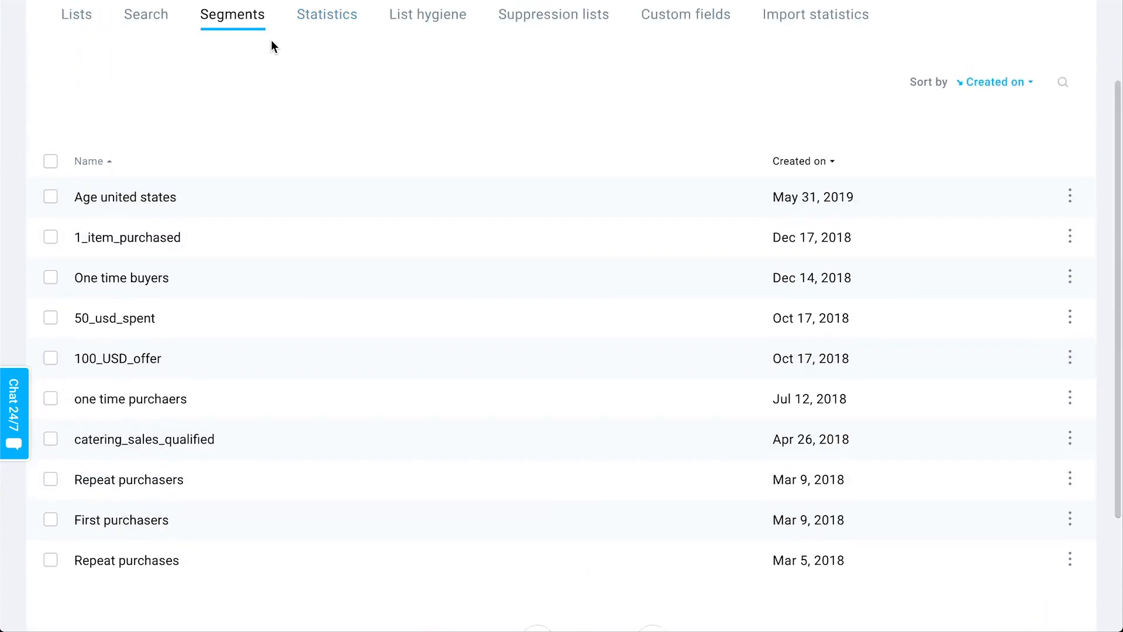
# View the actions available for the "Age united states" segment and close them.
pyautogui.click(1069, 196)
pyautogui.click(1070, 193)
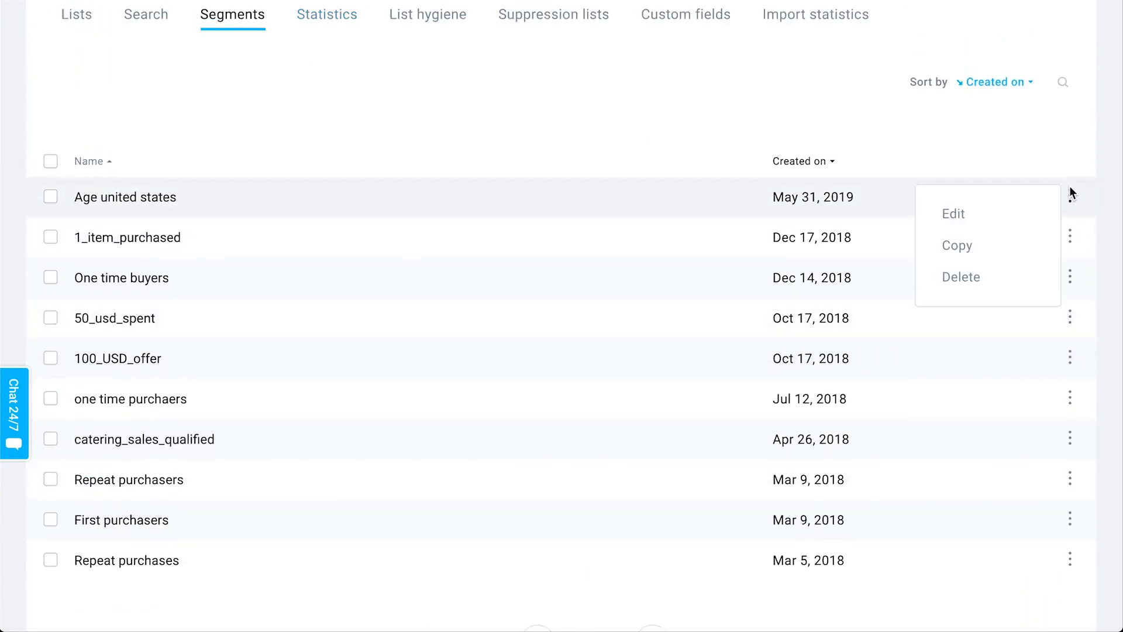
pyautogui.click(1071, 198)
# Open the Custom fields page and look through the user-defined custom fields.
pyautogui.scroll(2, 405, 132)
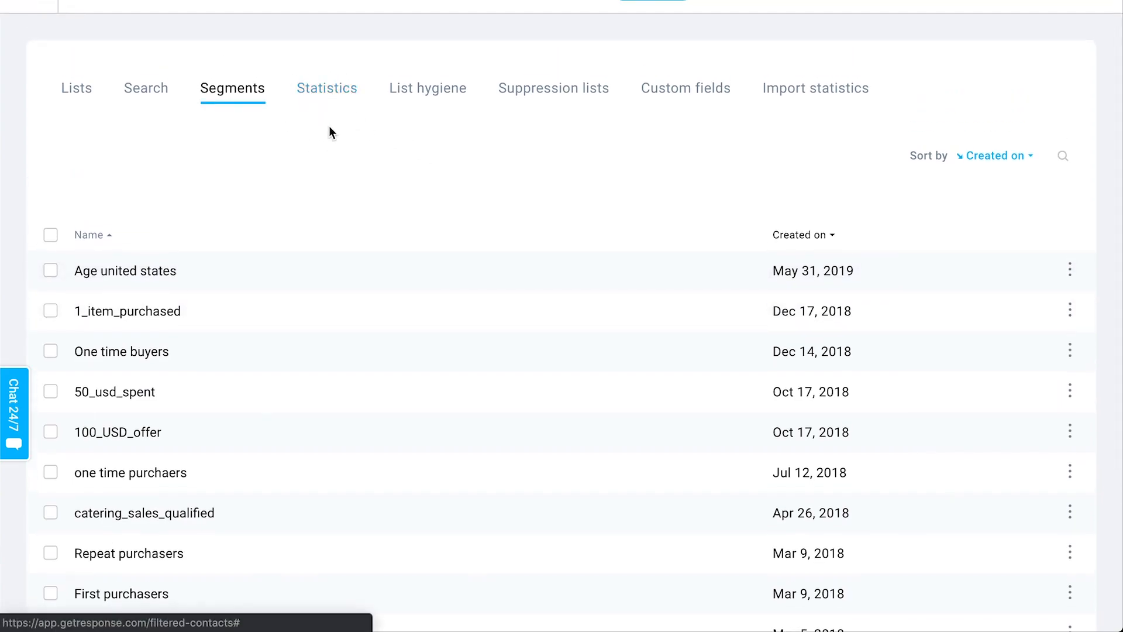
pyautogui.click(704, 88)
pyautogui.scroll(-1, 923, 122)
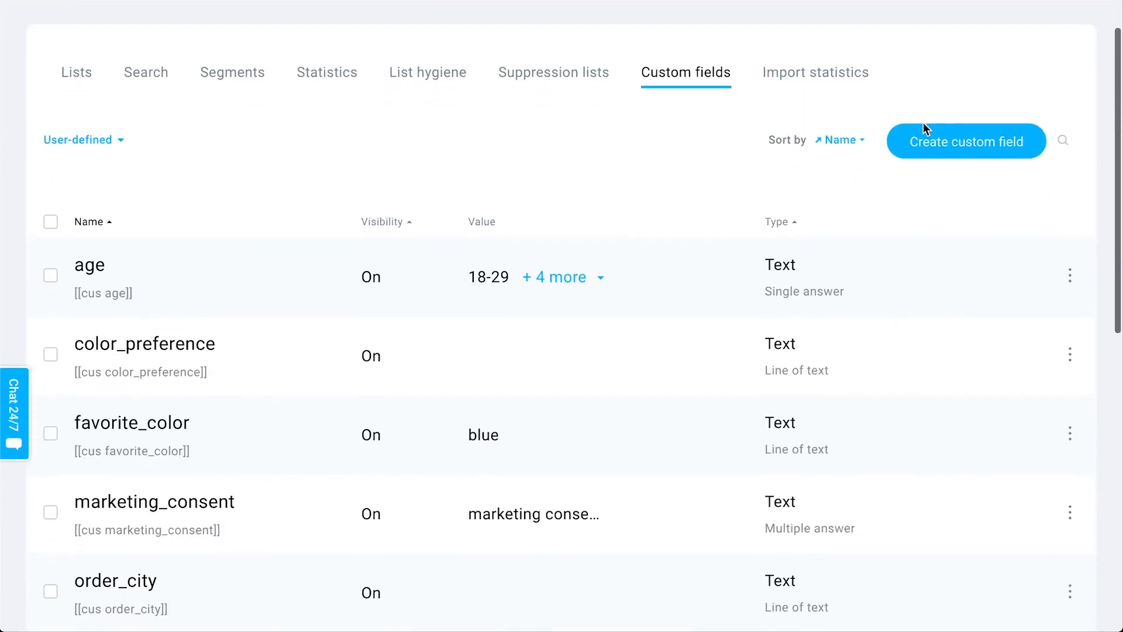
pyautogui.scroll(-1, 872, 62)
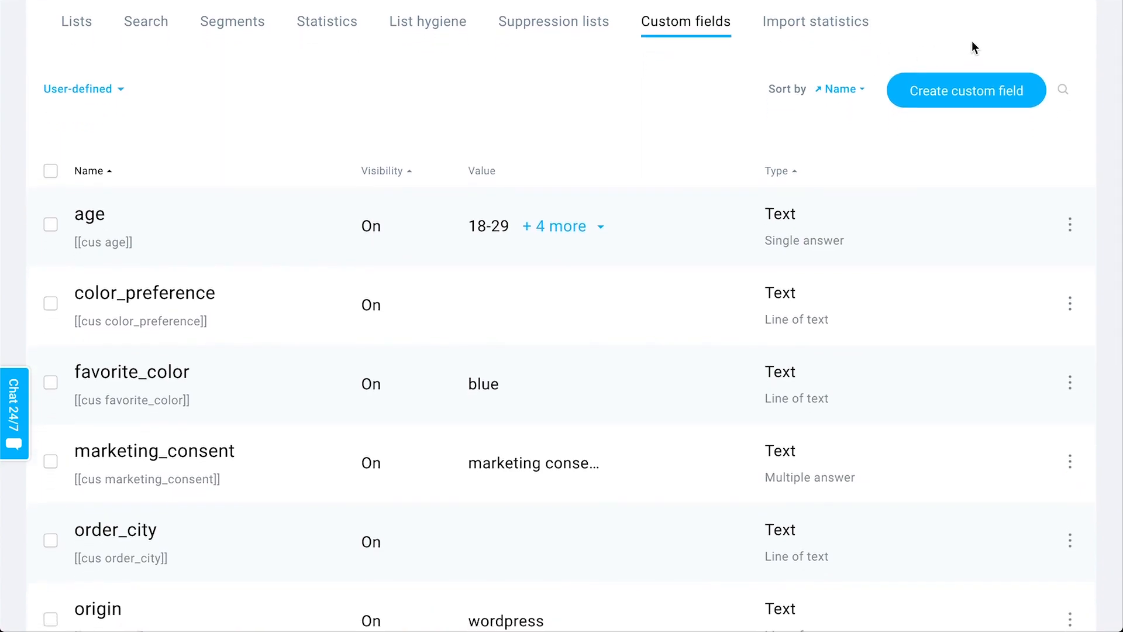
pyautogui.scroll(-1, 709, 231)
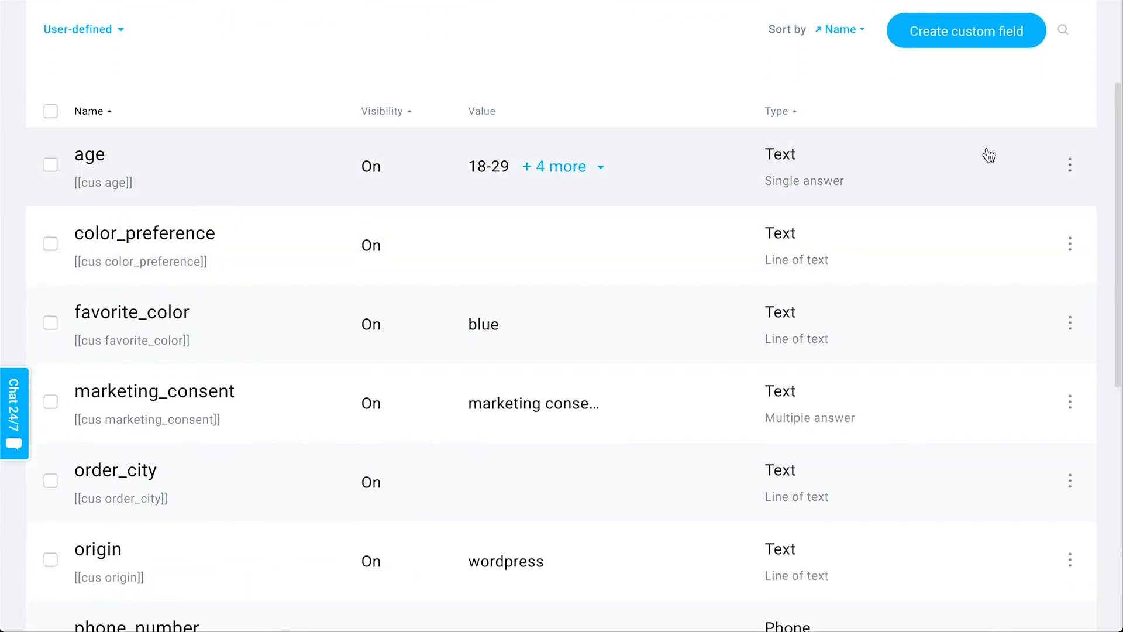
# Return from the custom fields to the contact lists and open the form for adding contacts.
pyautogui.scroll(2, 521, 256)
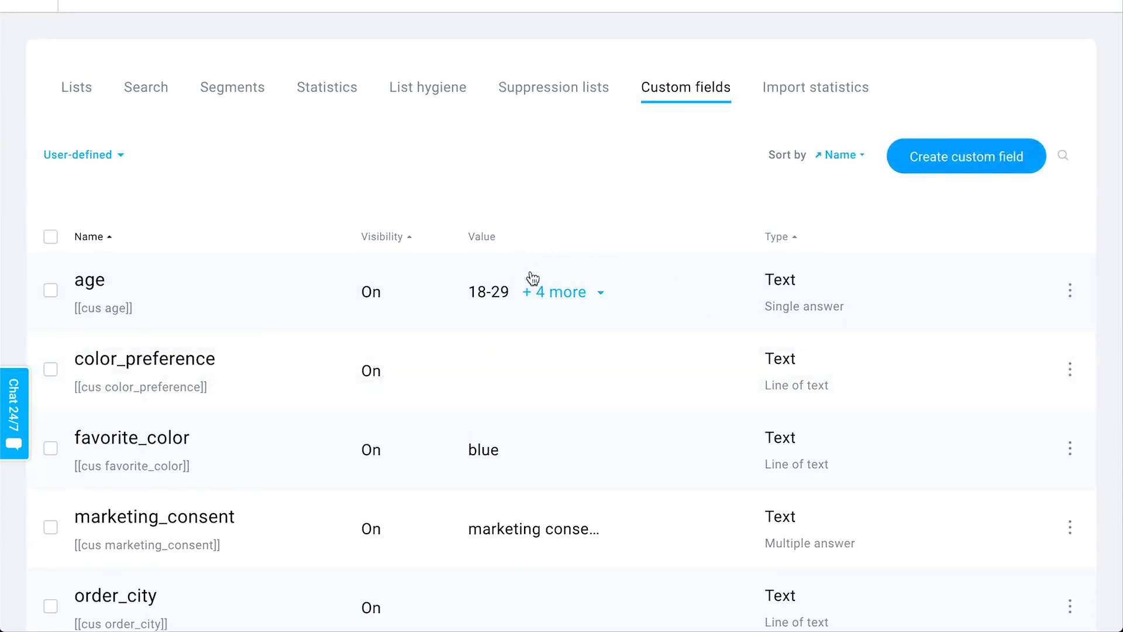
pyautogui.scroll(1, 533, 278)
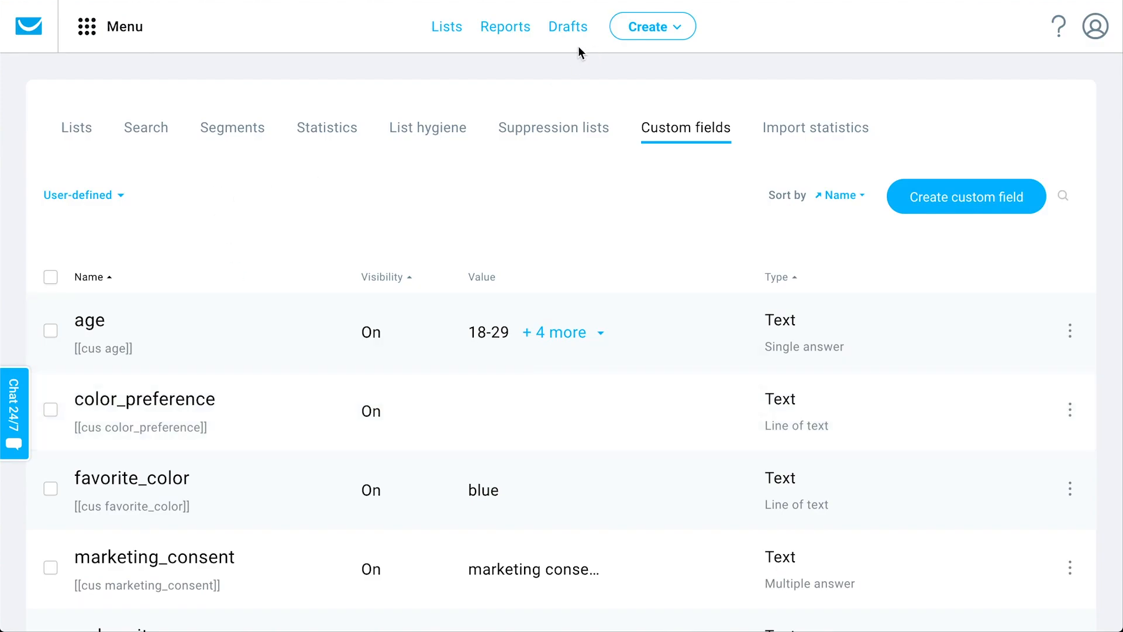
pyautogui.click(78, 137)
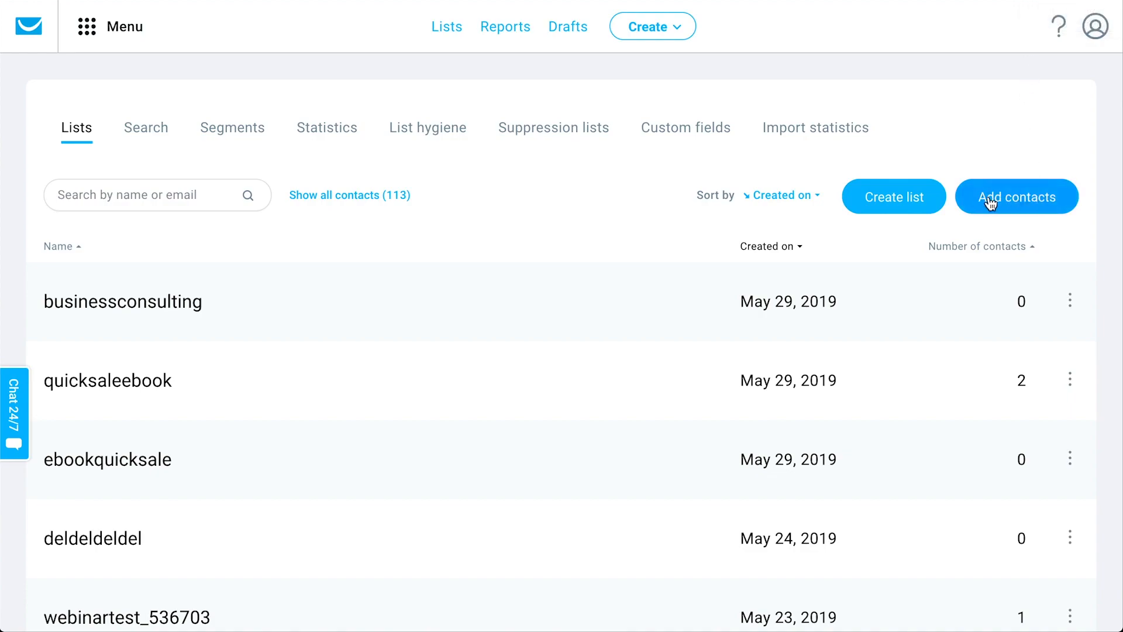
pyautogui.click(1035, 208)
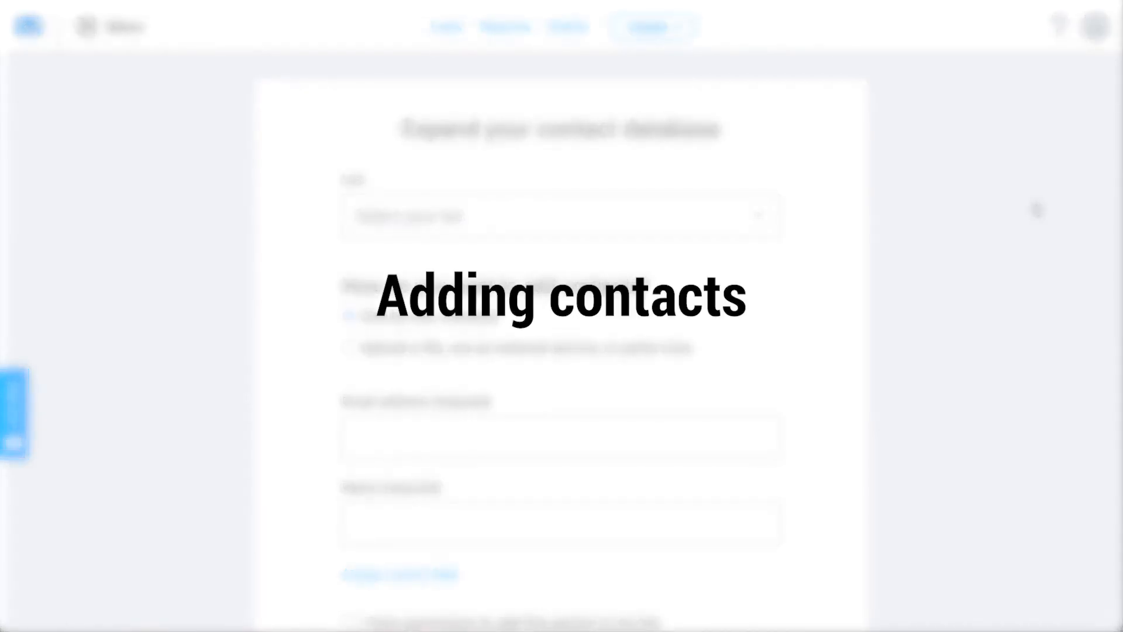
# Select the 30daybootcamp list and choose to add contacts by uploading a file, using an external service, or pasting rows.
pyautogui.scroll(-1, 1036, 209)
pyautogui.click(566, 178)
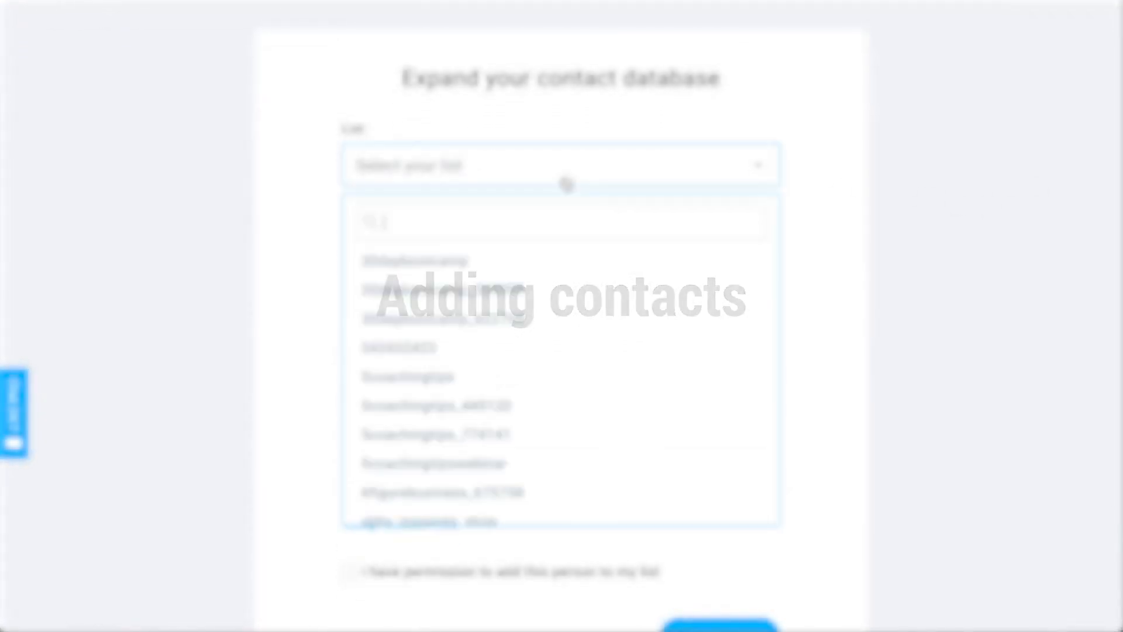
pyautogui.click(471, 261)
pyautogui.scroll(-3, 764, 316)
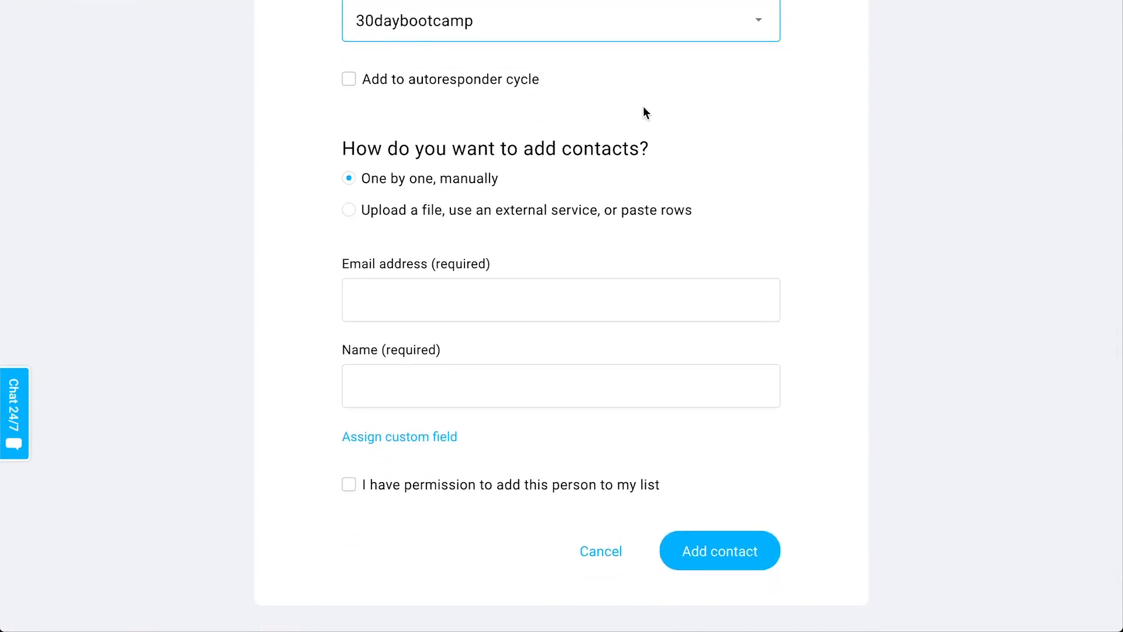
pyautogui.scroll(-1, 629, 108)
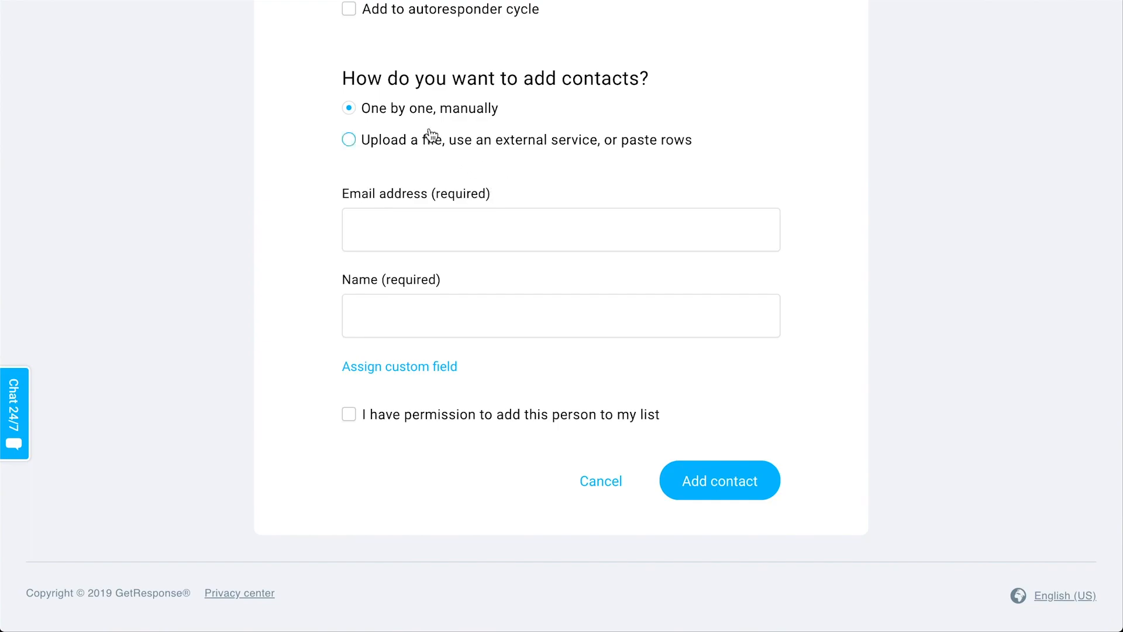
pyautogui.click(468, 150)
pyautogui.scroll(-1, 571, 380)
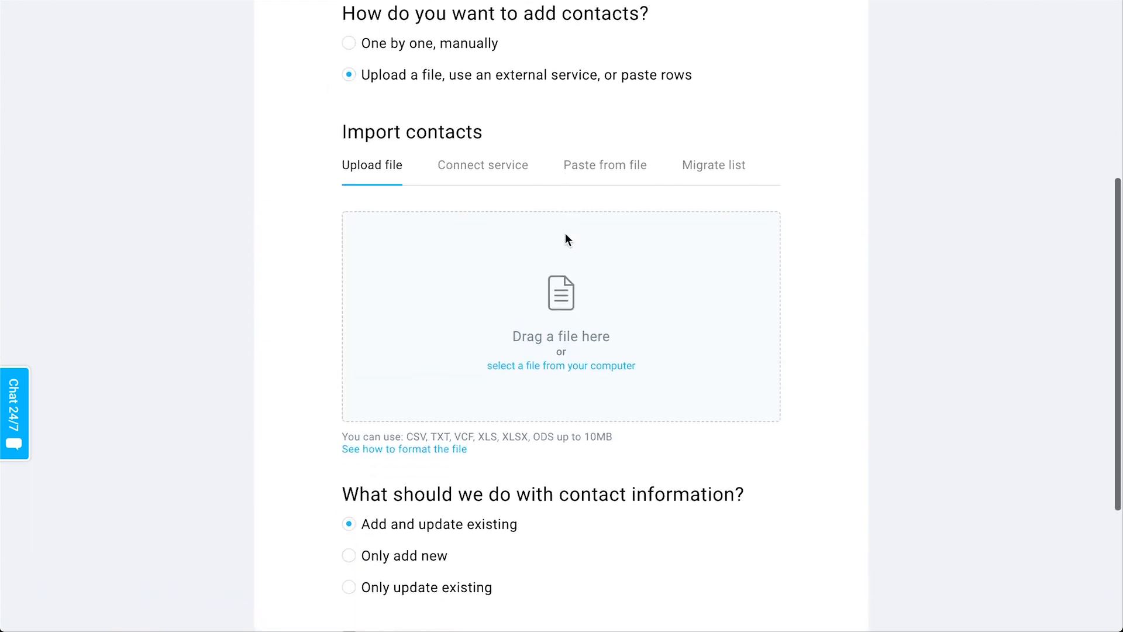
# Look through the Connect service, Paste from file and Migrate list import methods, including the available list sources.
pyautogui.click(475, 176)
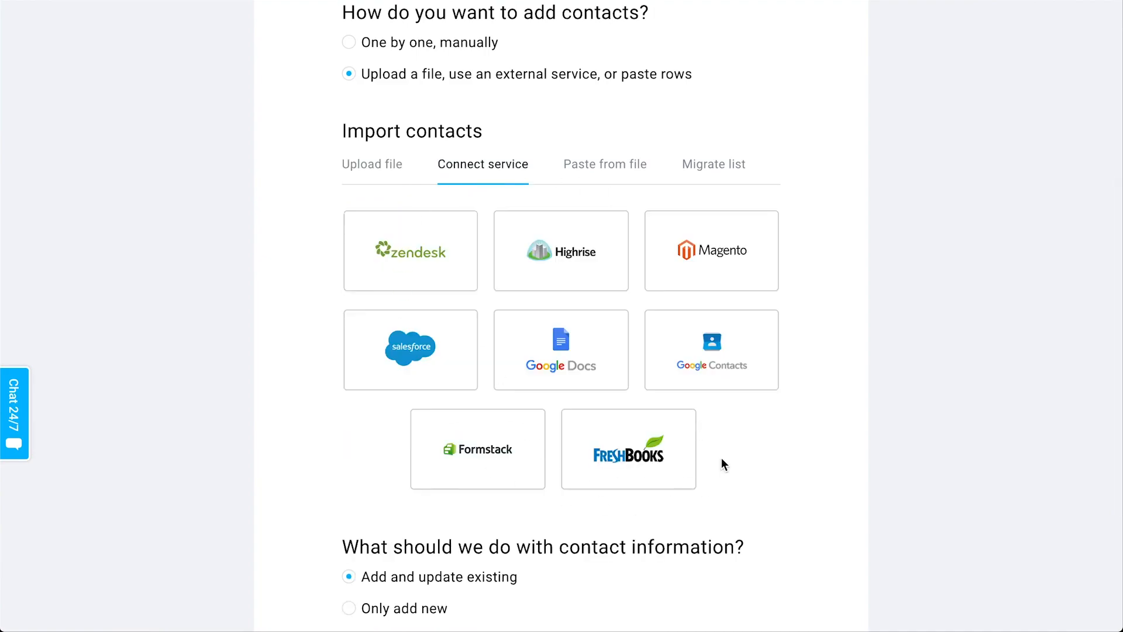
pyautogui.scroll(-1, 764, 405)
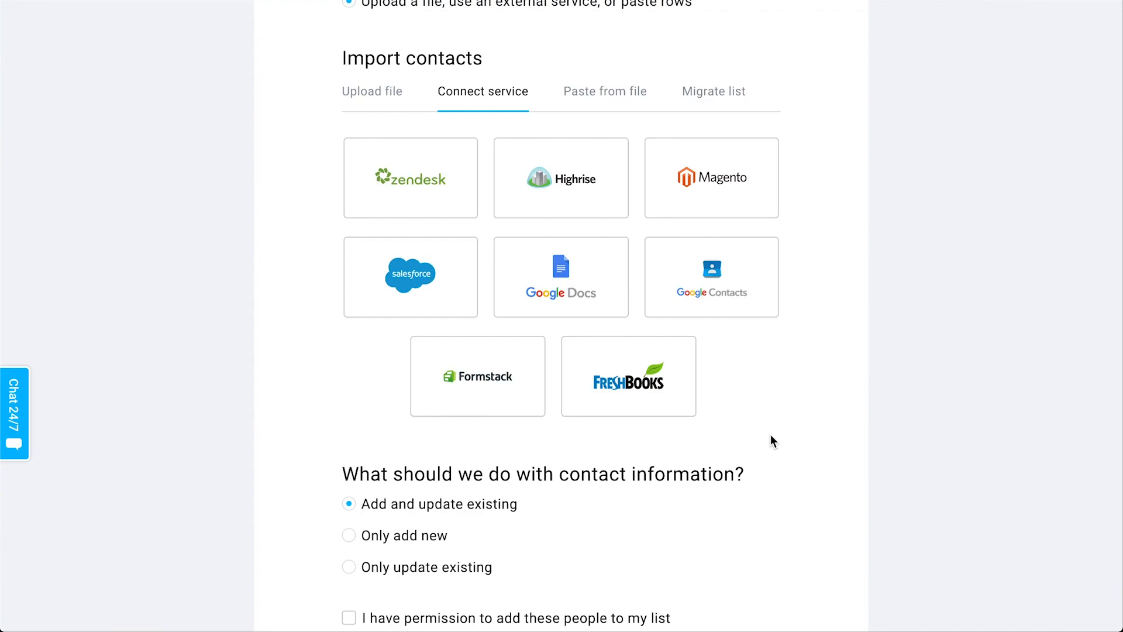
pyautogui.scroll(1, 771, 441)
pyautogui.click(617, 136)
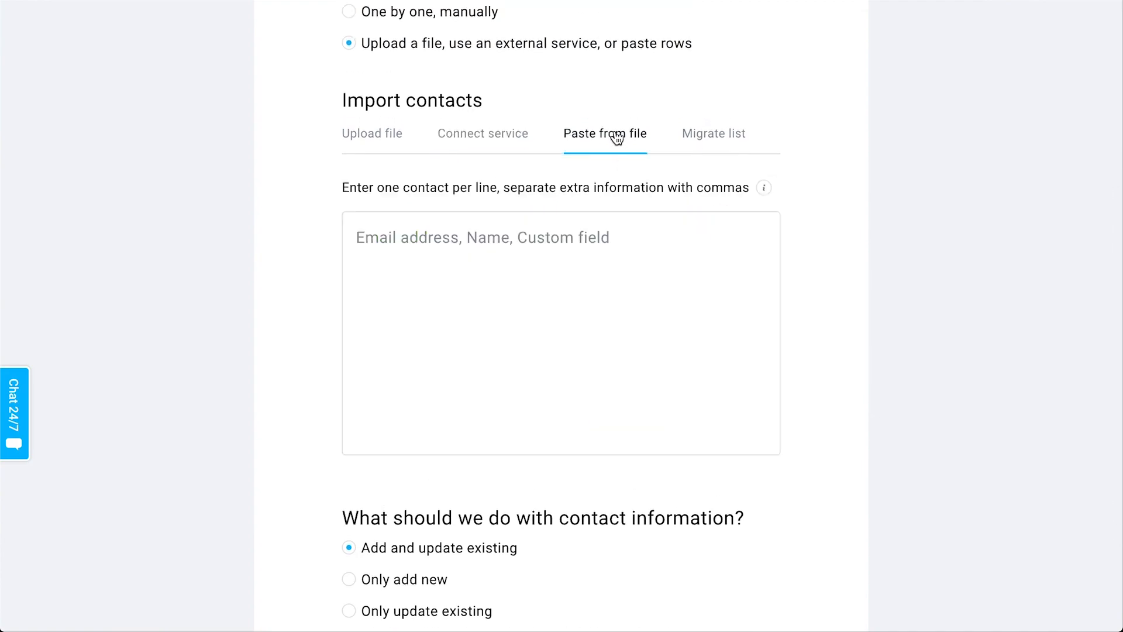
pyautogui.click(708, 135)
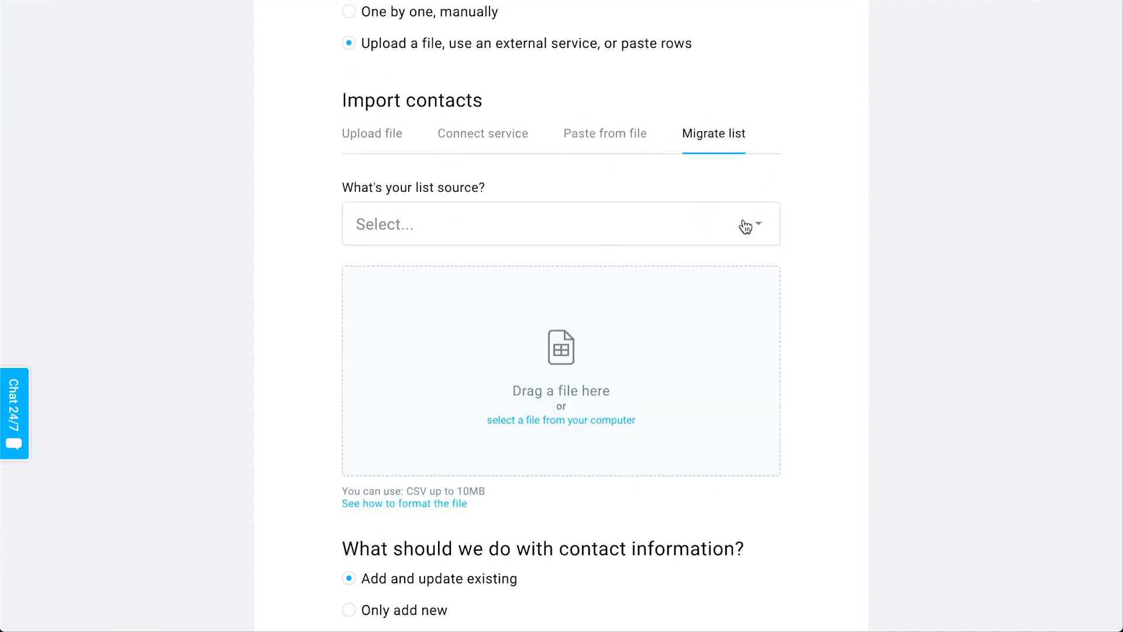
pyautogui.scroll(-1, 818, 165)
pyautogui.click(702, 184)
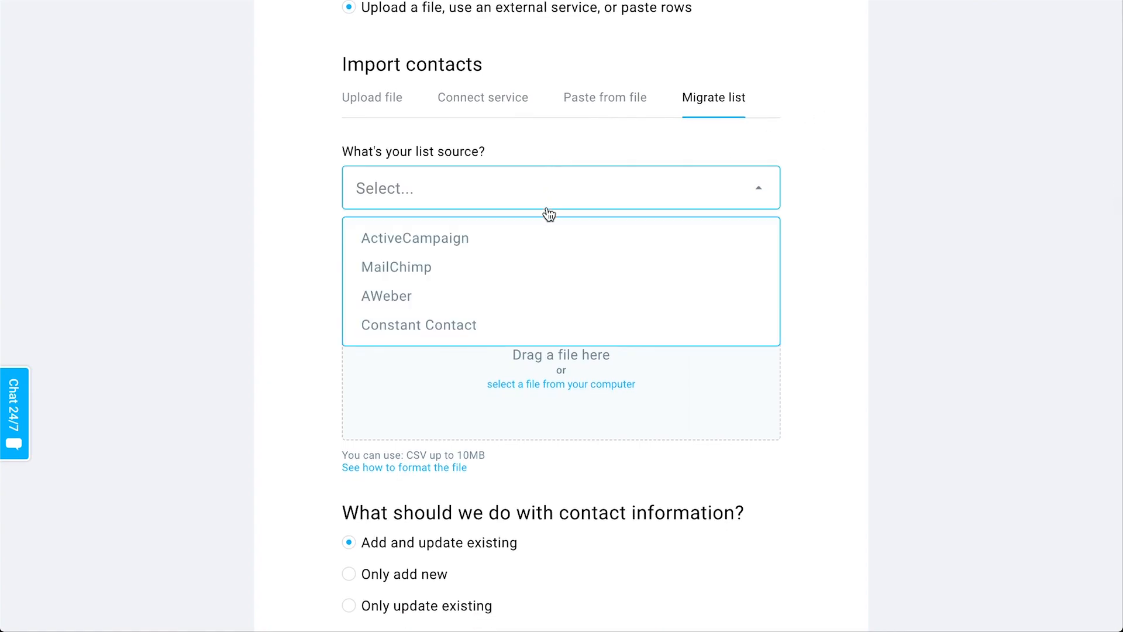
pyautogui.click(835, 496)
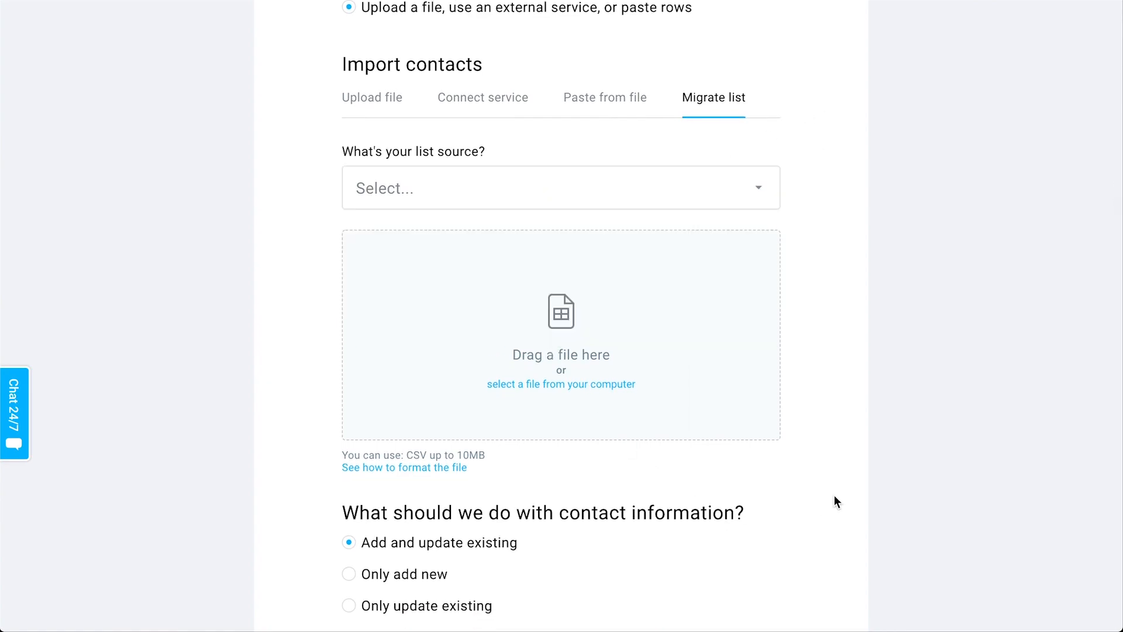
# Switch the import method back to Upload file and review the whole contact import form.
pyautogui.scroll(-2, 834, 495)
pyautogui.scroll(5, 834, 494)
pyautogui.scroll(1, 834, 497)
pyautogui.click(377, 327)
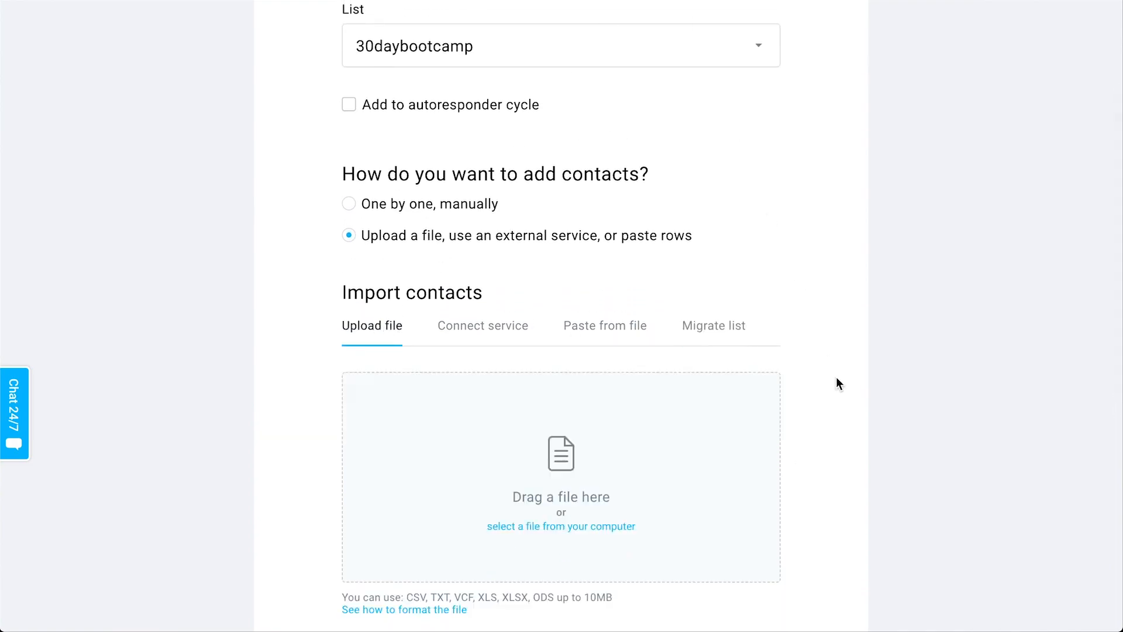
pyautogui.scroll(3, 837, 384)
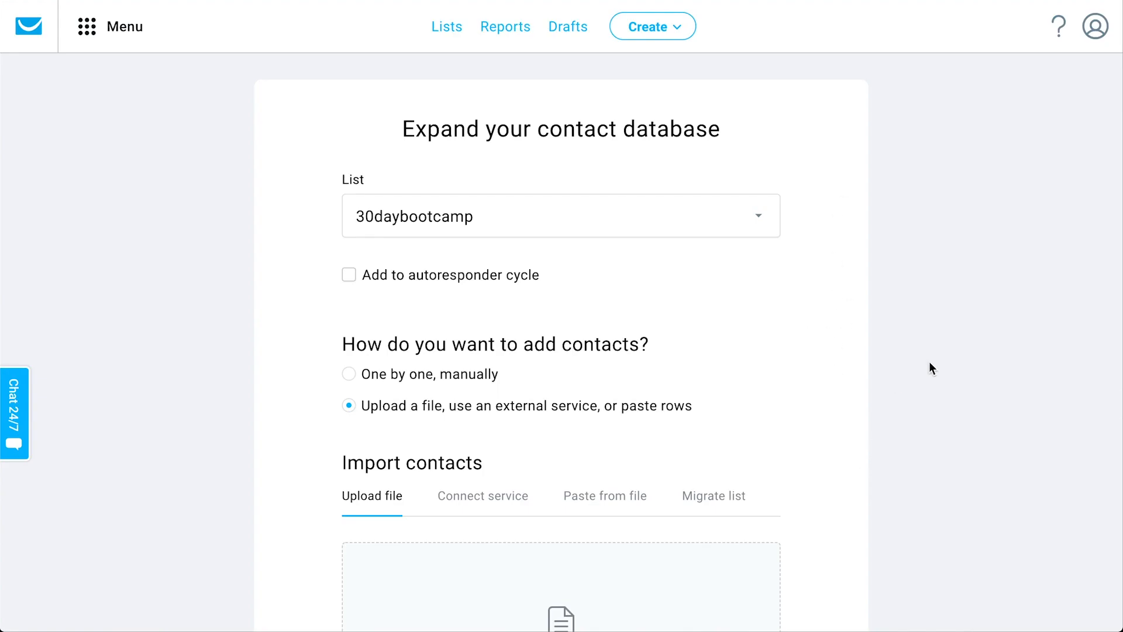
pyautogui.scroll(-9, 916, 379)
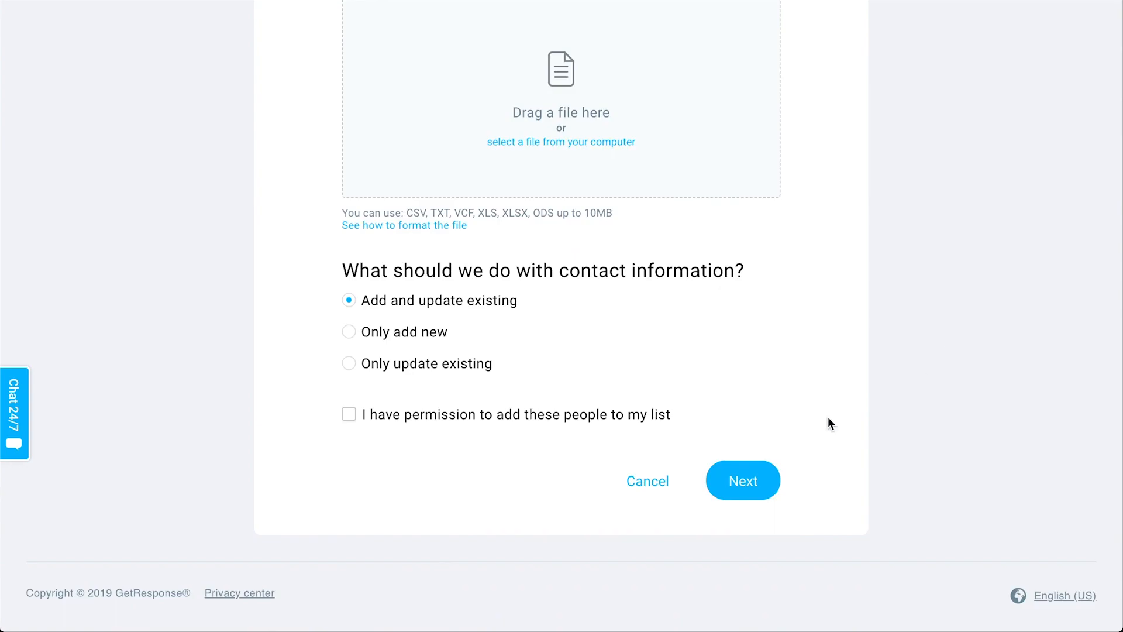
pyautogui.scroll(5, 629, 429)
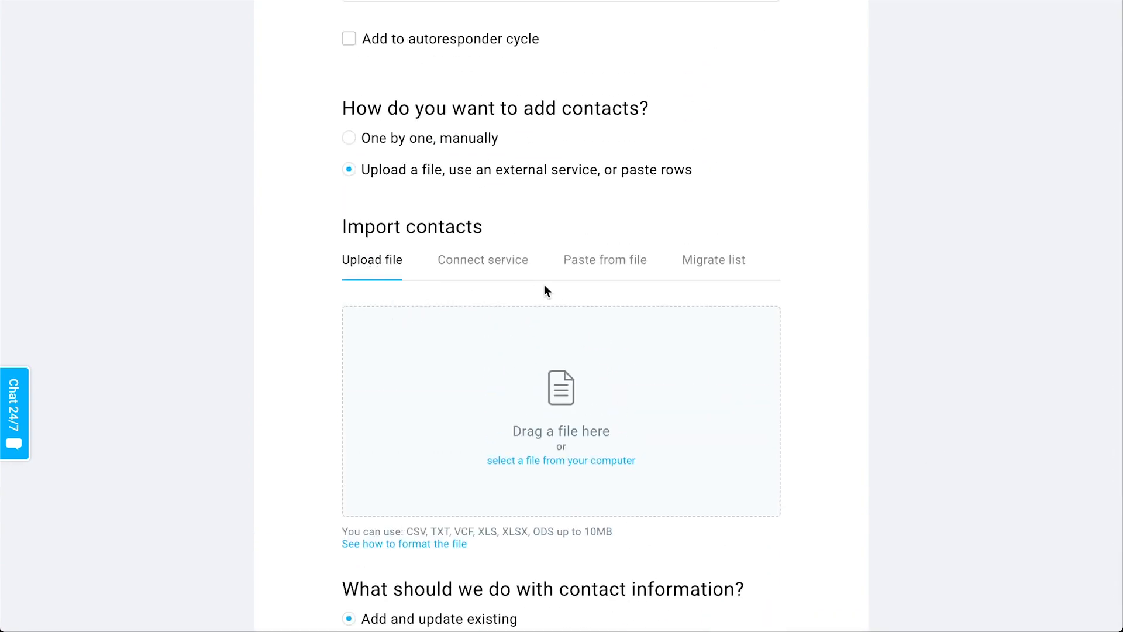
pyautogui.scroll(4, 317, 262)
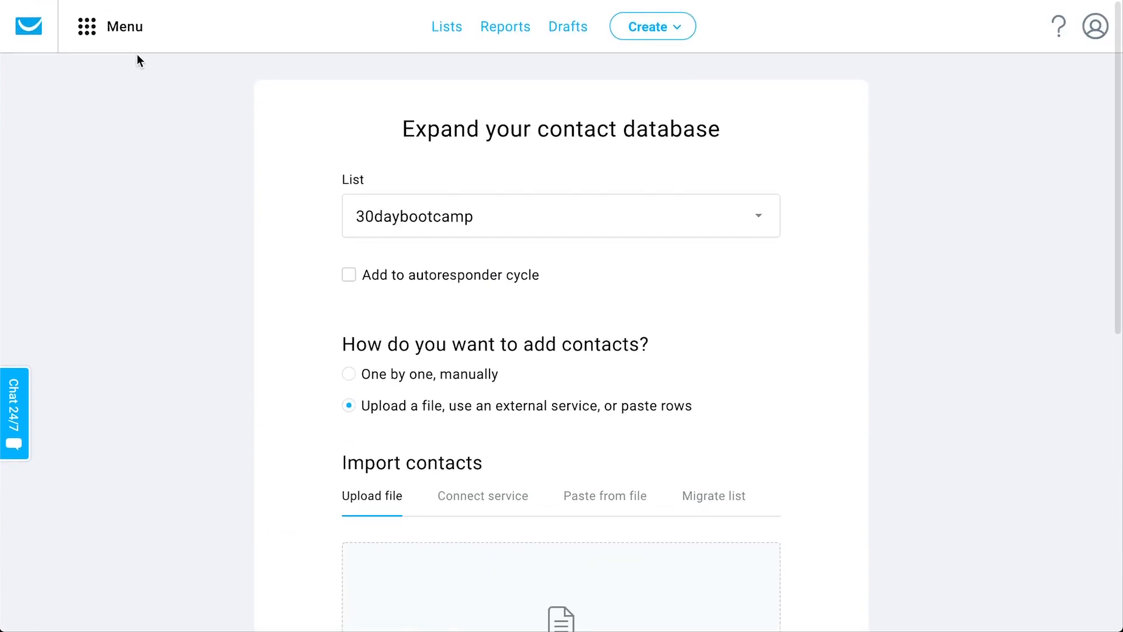
# Leave the contact import form and open the Autofunnel page.
pyautogui.click(134, 45)
pyautogui.click(134, 44)
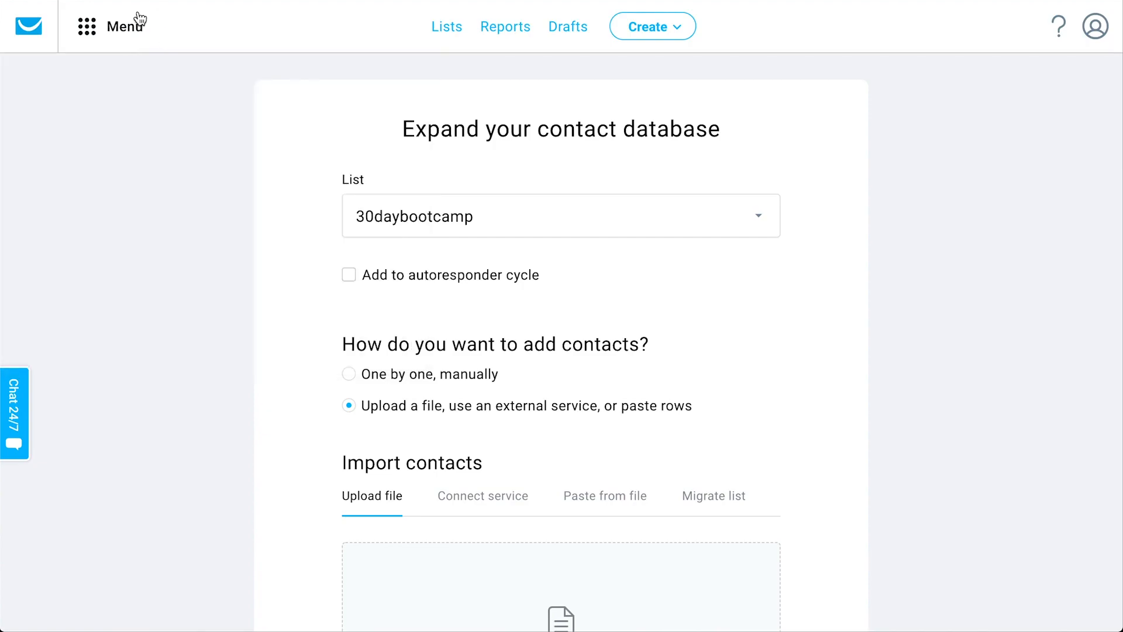
pyautogui.click(128, 24)
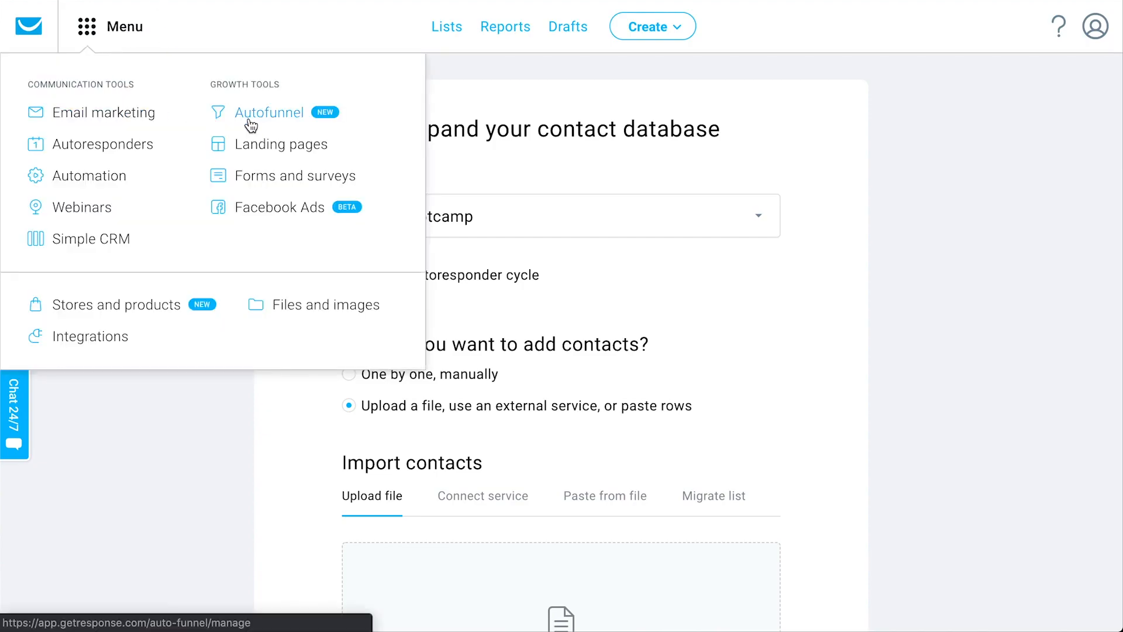
pyautogui.click(280, 119)
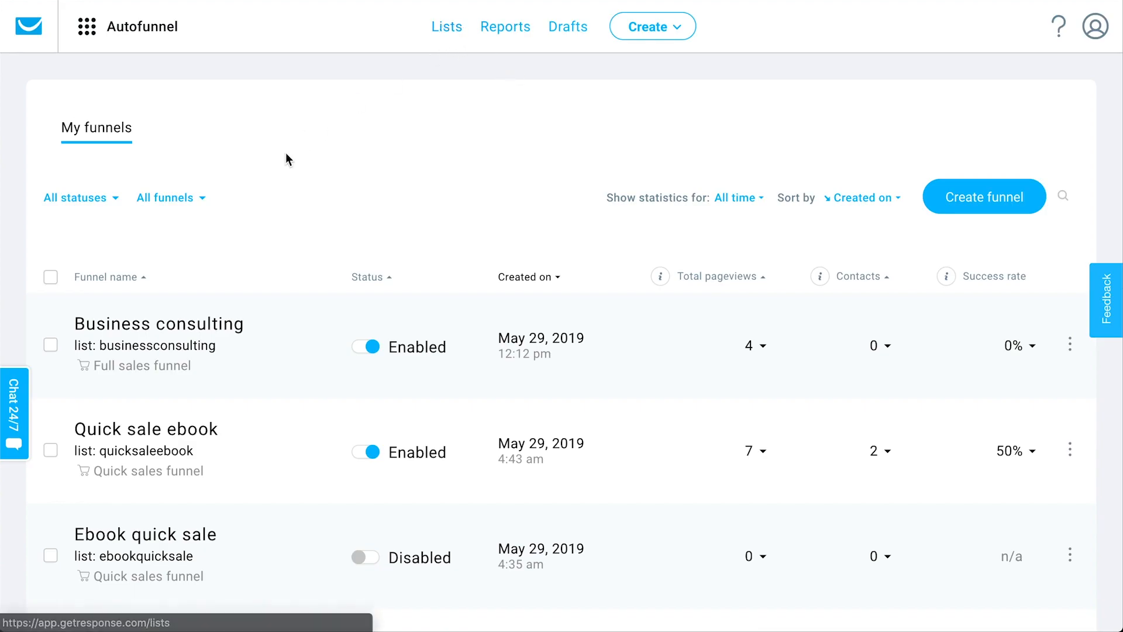
# Create a funnel named "New signups funnel" with Build a list as its goal.
pyautogui.click(974, 213)
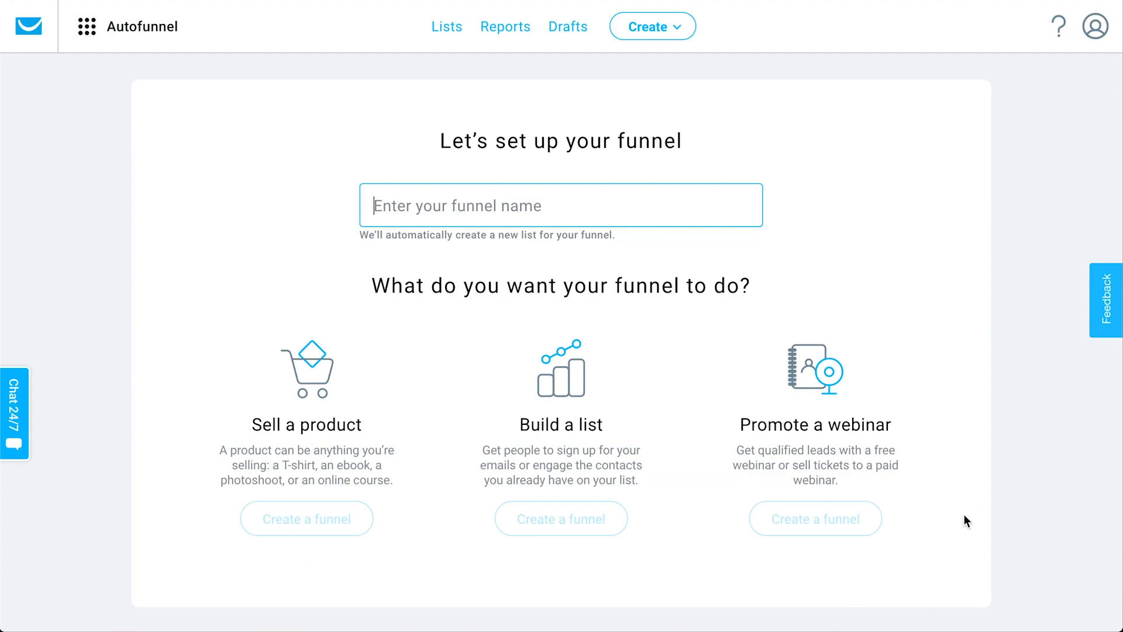
pyautogui.scroll(-1, 965, 516)
pyautogui.scroll(1, 964, 515)
pyautogui.write('New signups funnel')
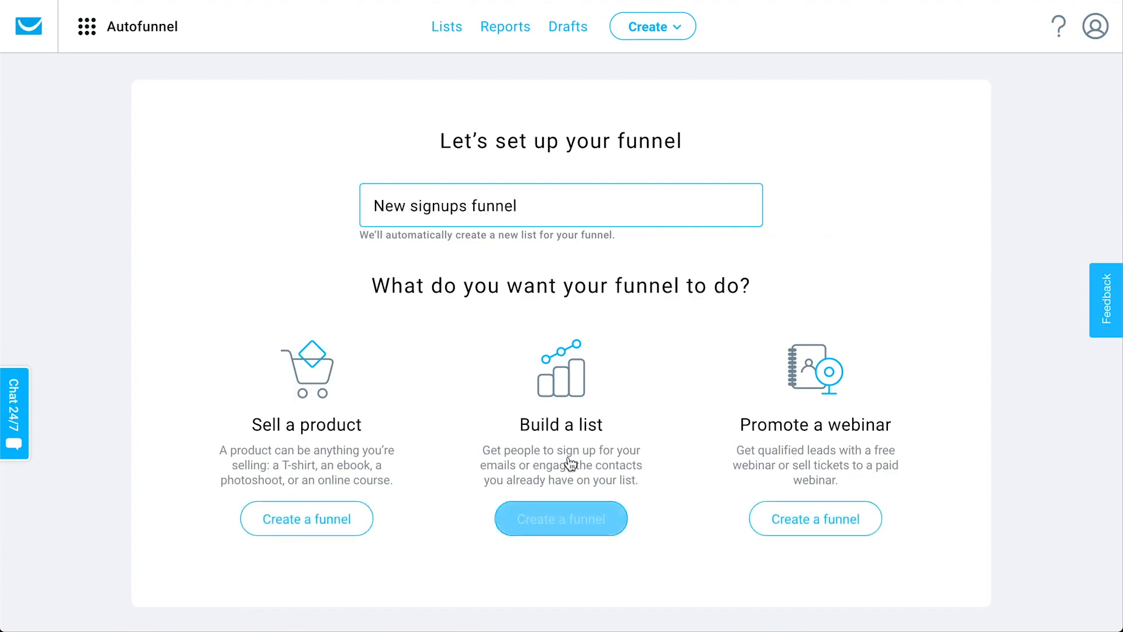
pyautogui.click(578, 509)
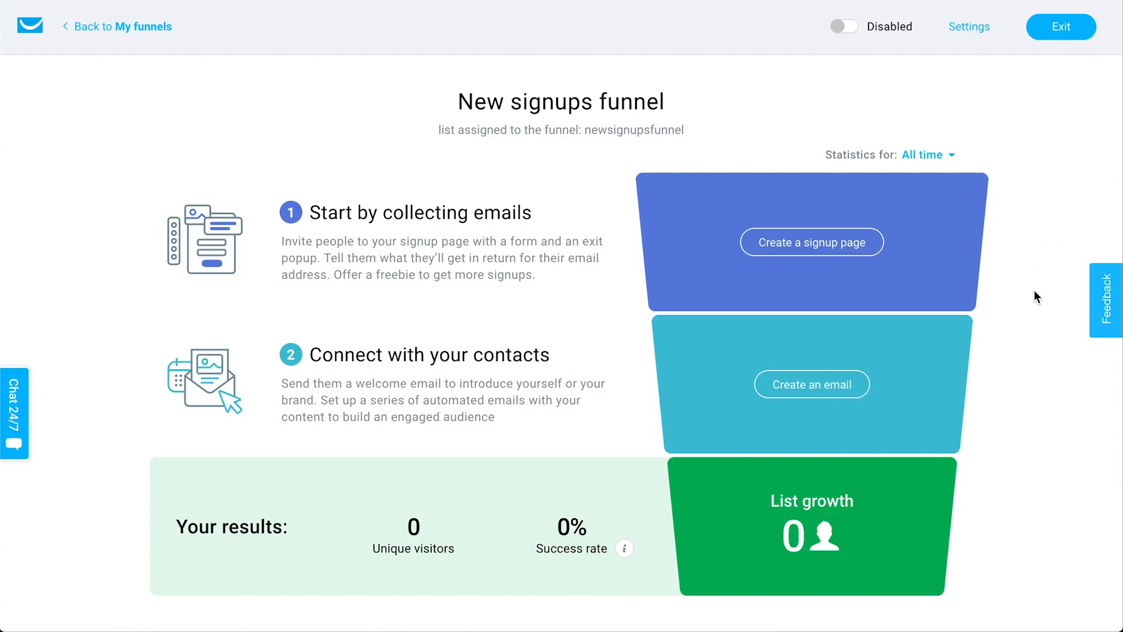
# Look over the stages of the new signups funnel and return to the Autofunnel overview.
pyautogui.scroll(-3, 1033, 289)
pyautogui.scroll(2, 1034, 290)
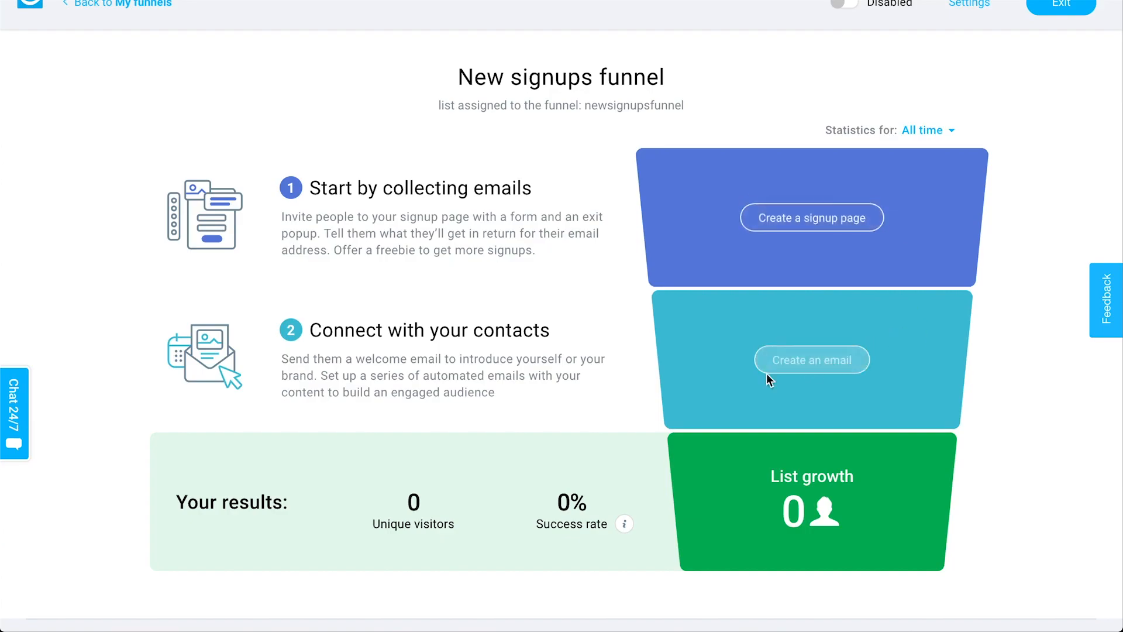
pyautogui.scroll(1, 831, 380)
pyautogui.click(144, 31)
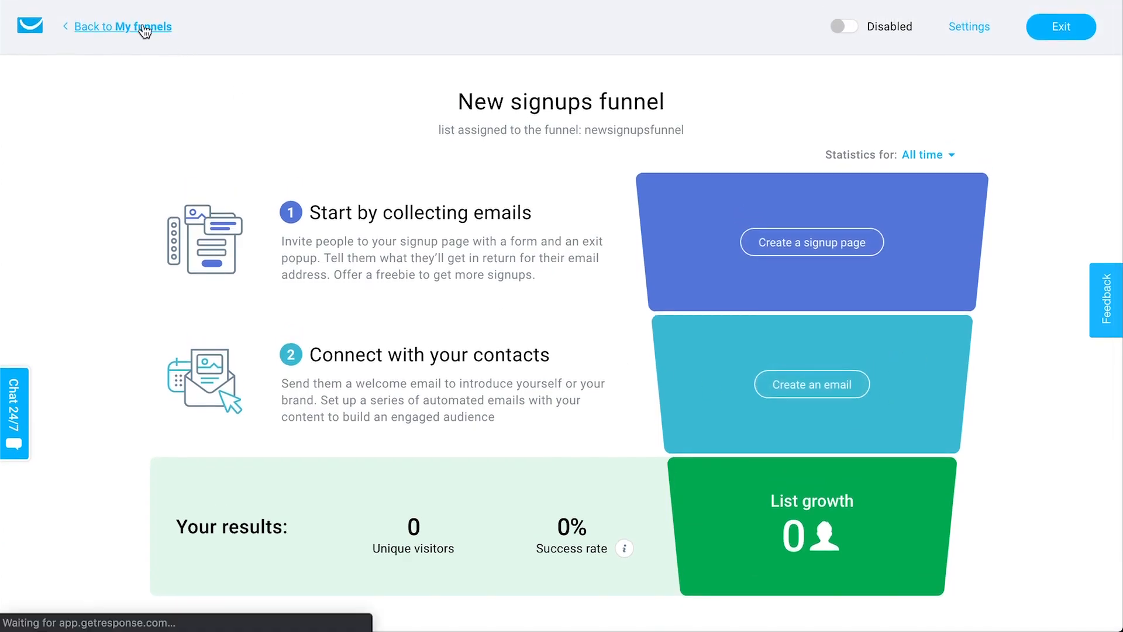
pyautogui.moveTo(134, 32)
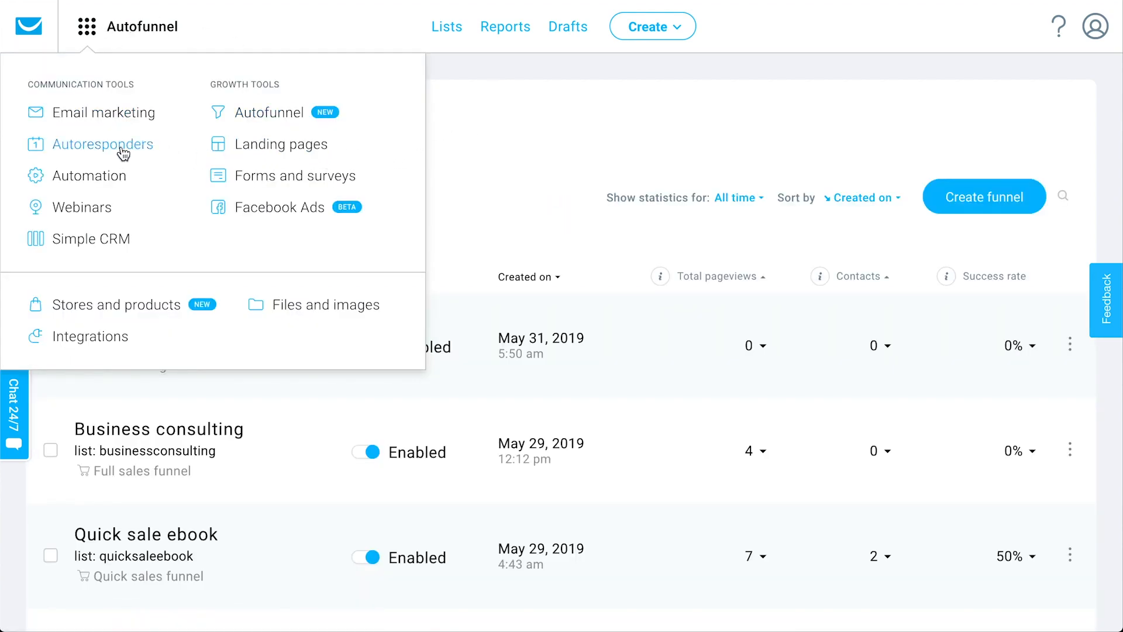
pyautogui.click(283, 122)
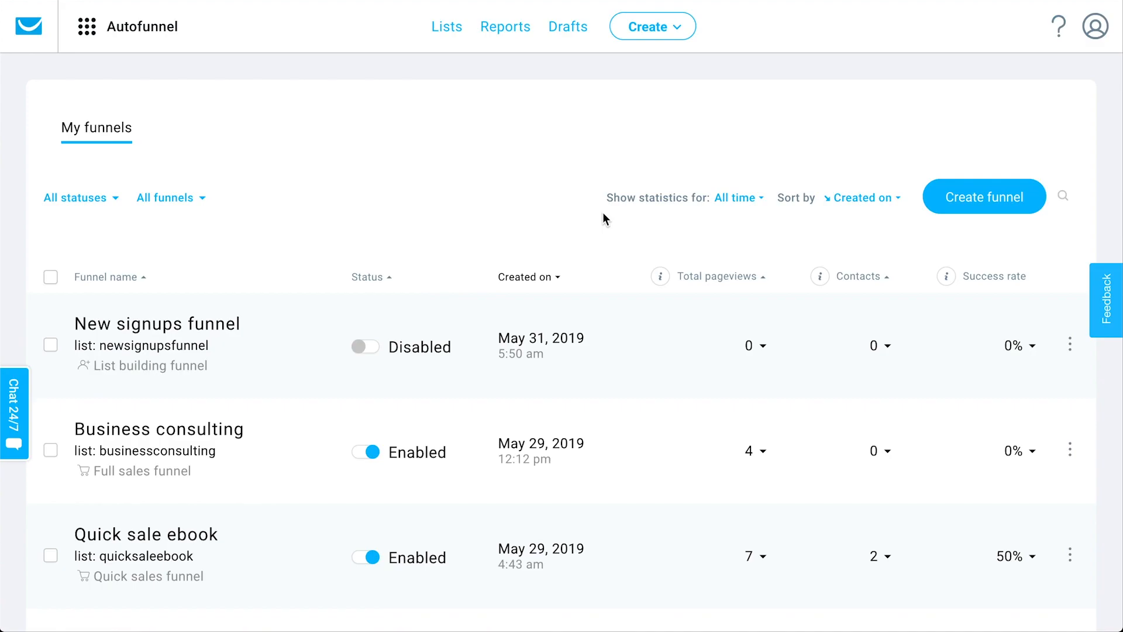
# Find the "30 Day Bootcamp" funnel among the existing funnels and open it.
pyautogui.scroll(-4, 628, 329)
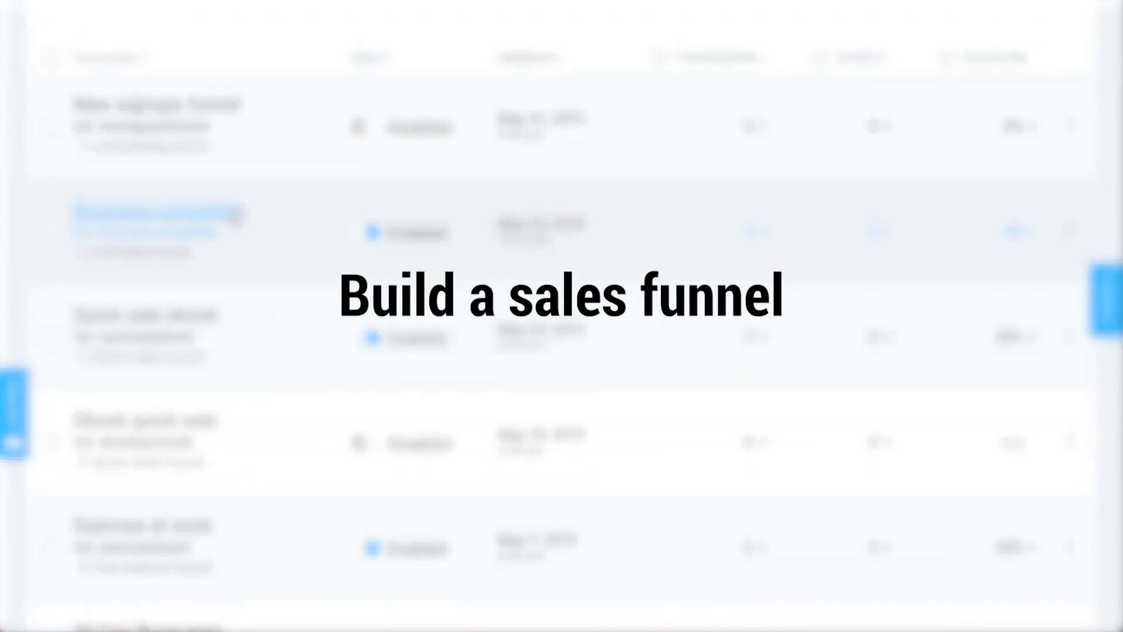
pyautogui.scroll(-8, 263, 199)
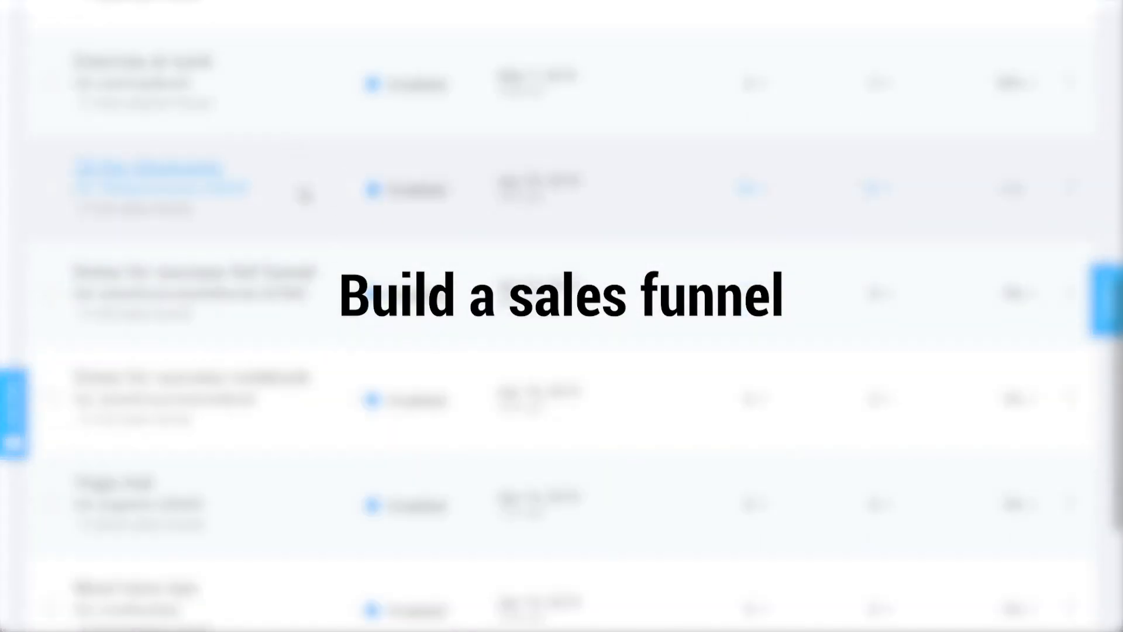
pyautogui.scroll(-1, 295, 181)
pyautogui.click(216, 82)
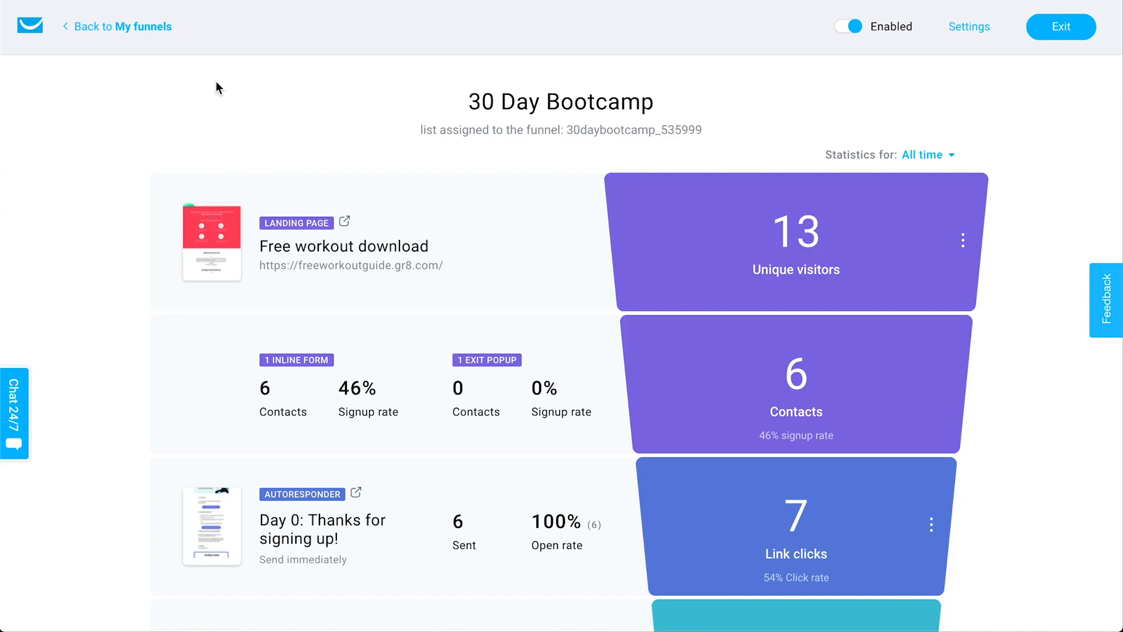
# Examine the stages of the 30 Day Bootcamp funnel, from landing page to confirmation page, and its results.
pyautogui.scroll(-6, 251, 221)
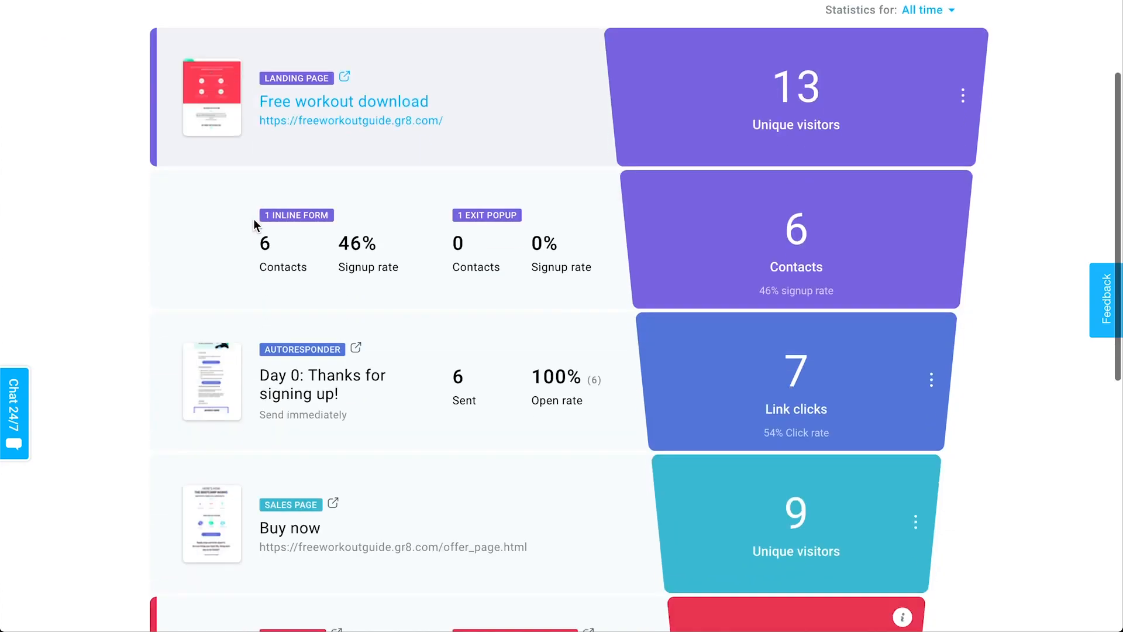
pyautogui.scroll(-3, 254, 225)
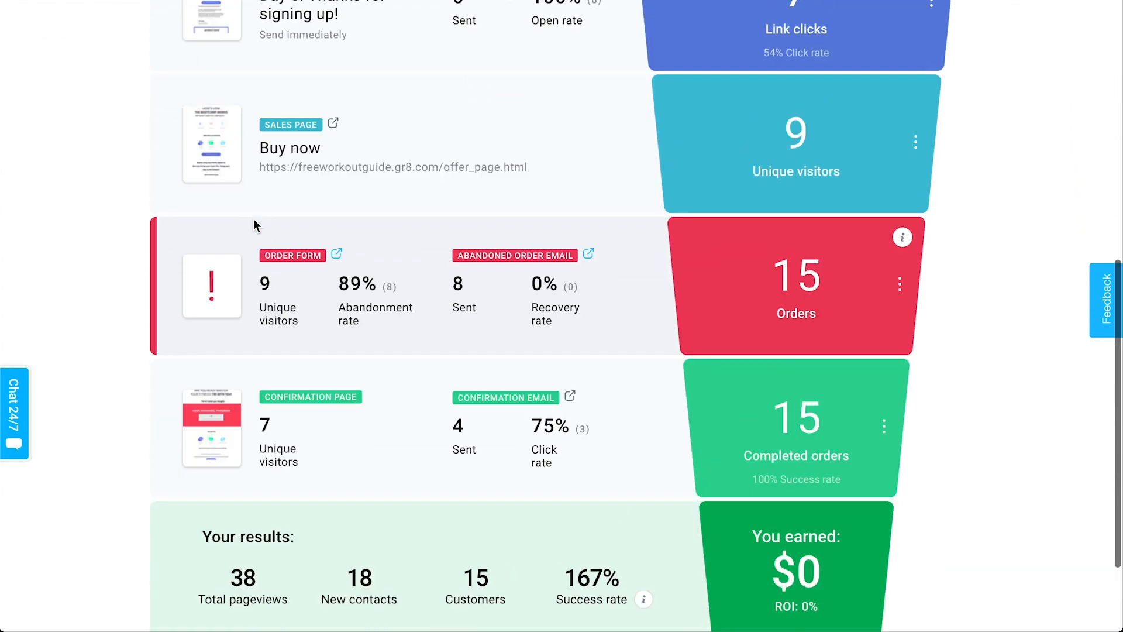
pyautogui.scroll(8, 254, 225)
pyautogui.scroll(-3, 254, 225)
pyautogui.scroll(-5, 255, 225)
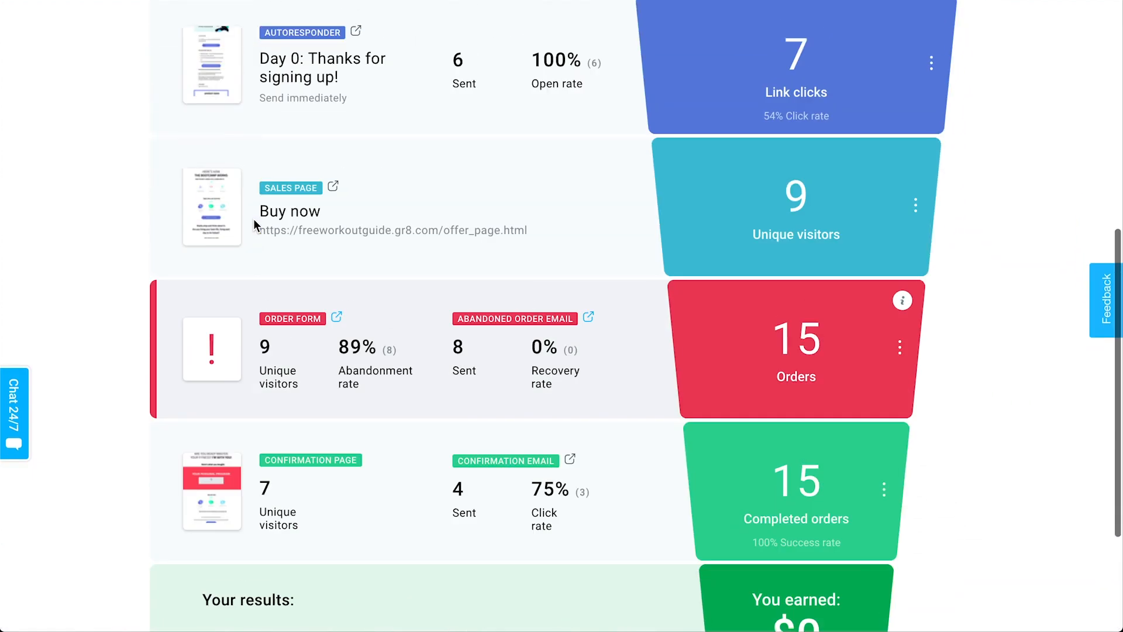
# Open the funnel's "Free workout download" landing page and look through its signup form and content.
pyautogui.scroll(7, 929, 306)
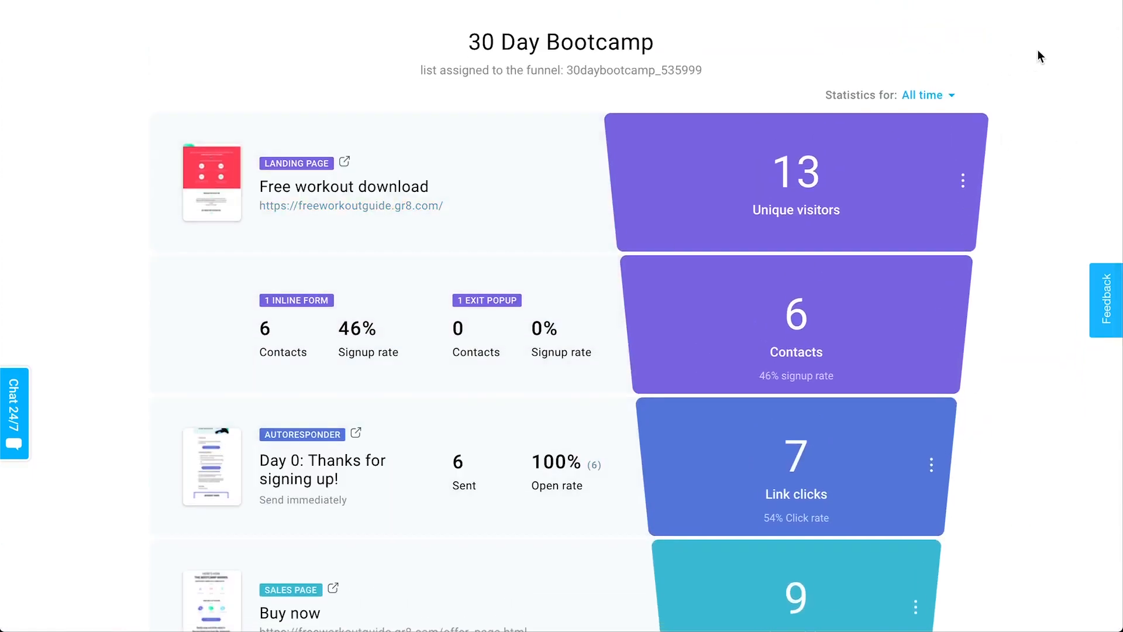
pyautogui.click(343, 212)
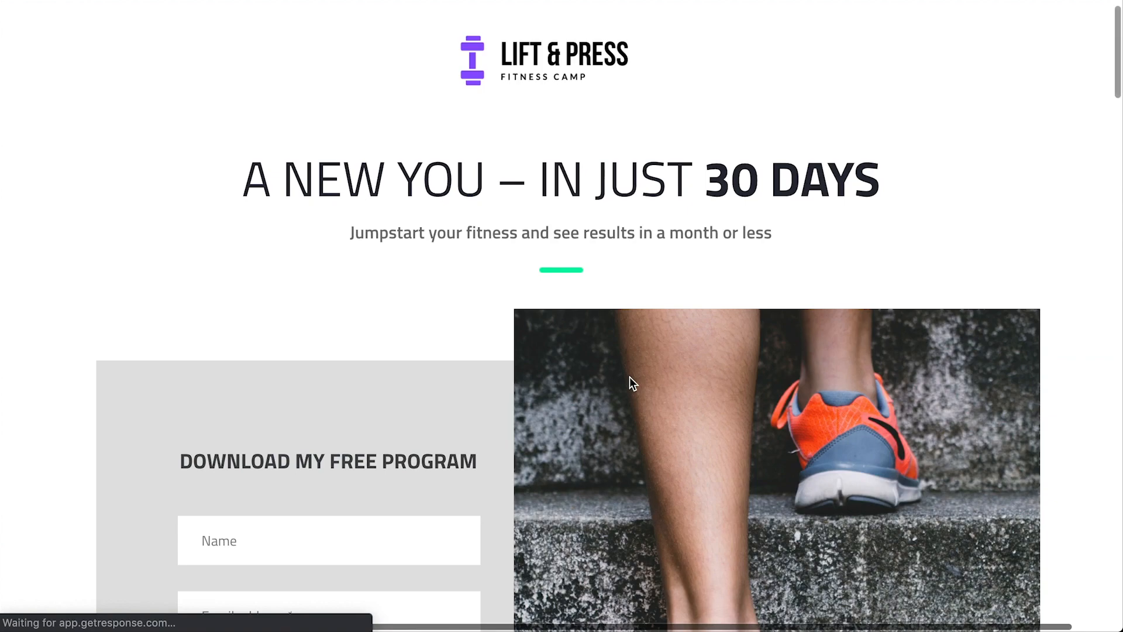
pyautogui.scroll(-3, 629, 376)
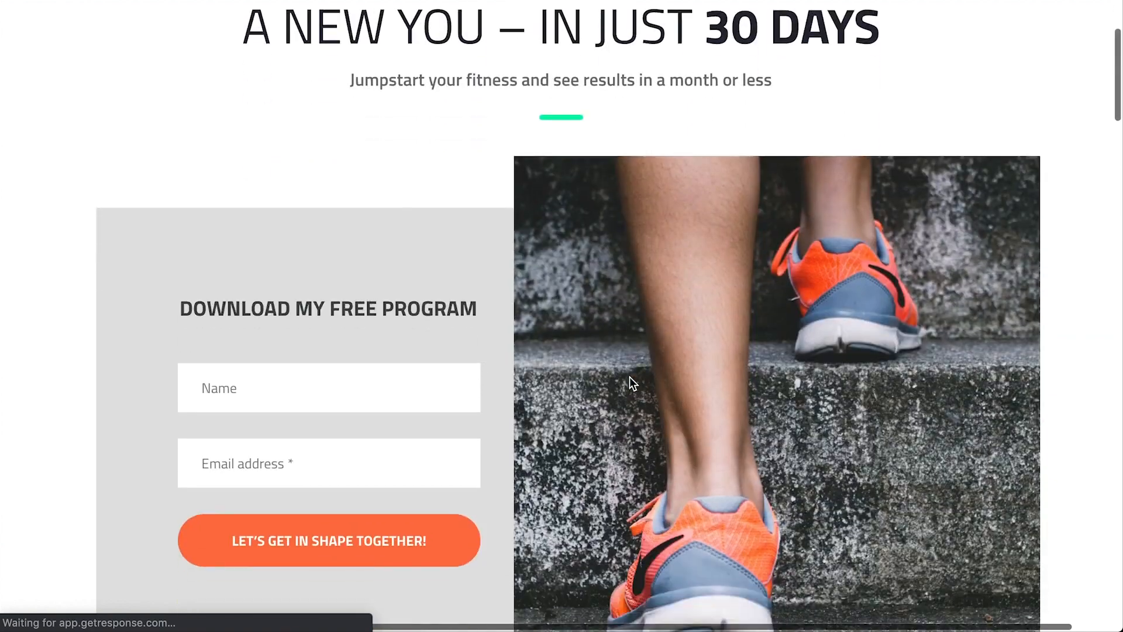
pyautogui.scroll(-5, 220, 521)
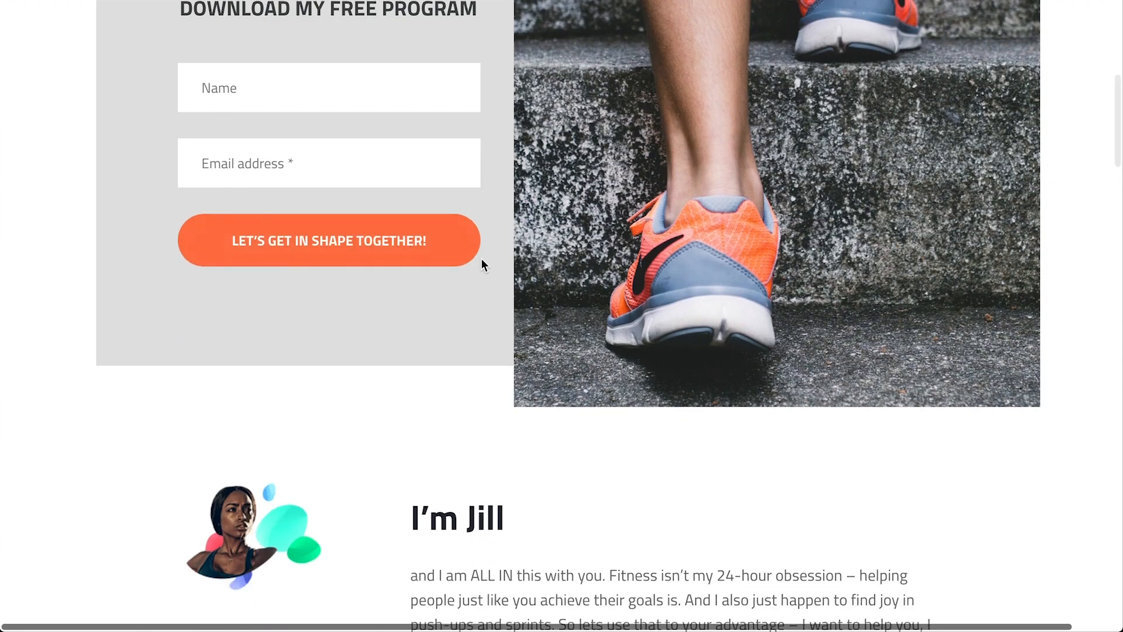
pyautogui.scroll(-15, 481, 258)
pyautogui.scroll(-15, 481, 258)
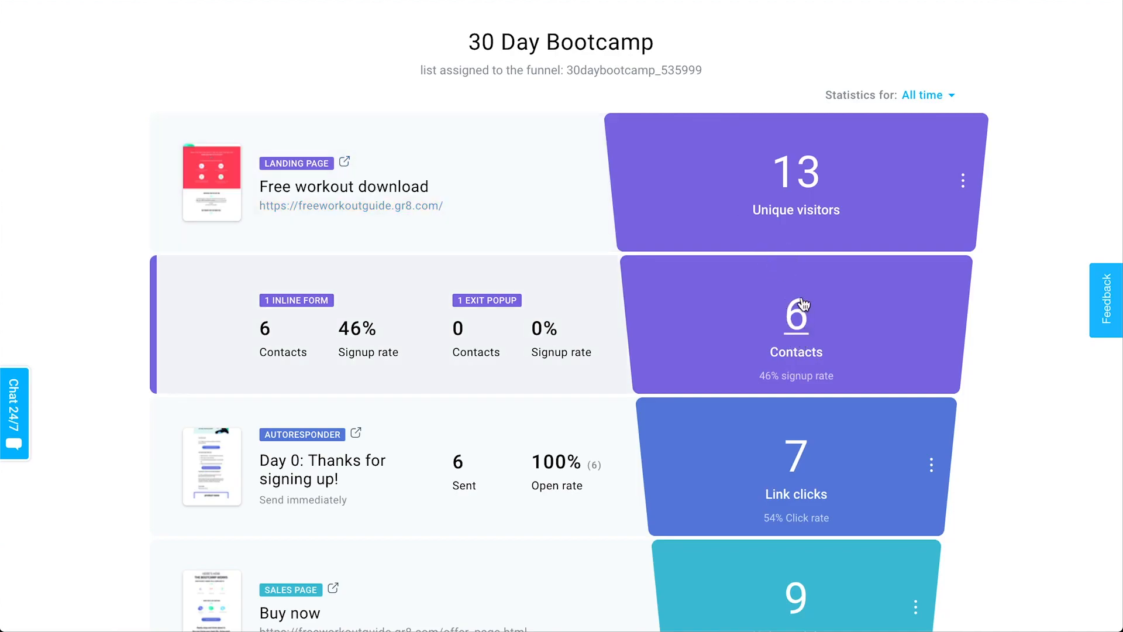
# Preview the "Day 0: Thanks for signing up!" autoresponder email, read through it and close the preview.
pyautogui.scroll(-3, 796, 316)
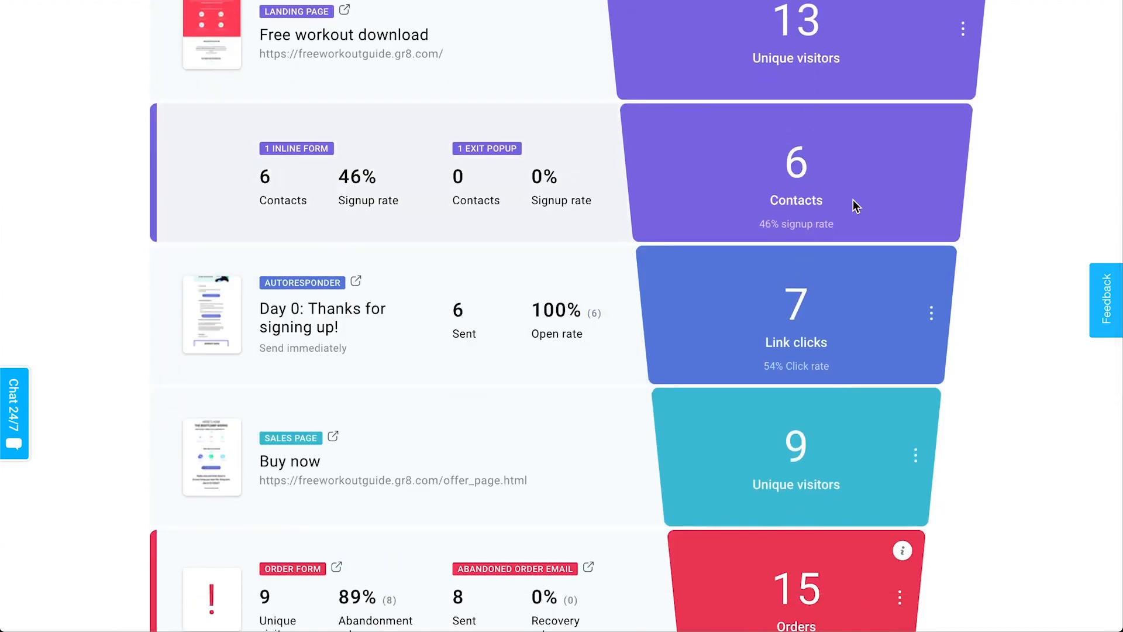
pyautogui.scroll(-3, 854, 205)
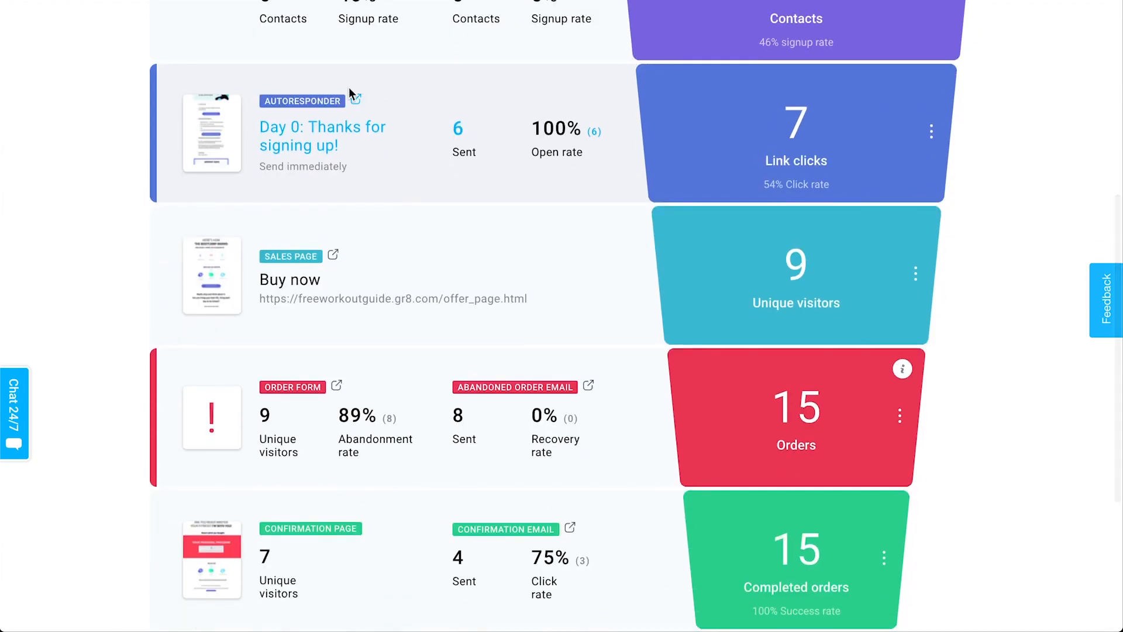
pyautogui.click(227, 137)
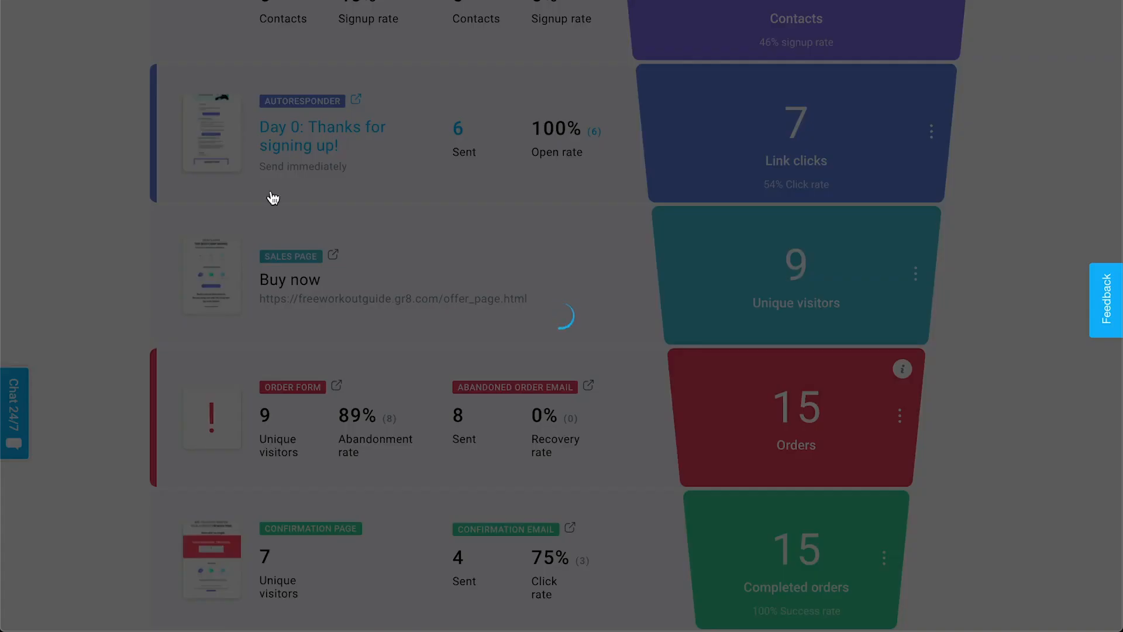
pyautogui.scroll(-10, 587, 493)
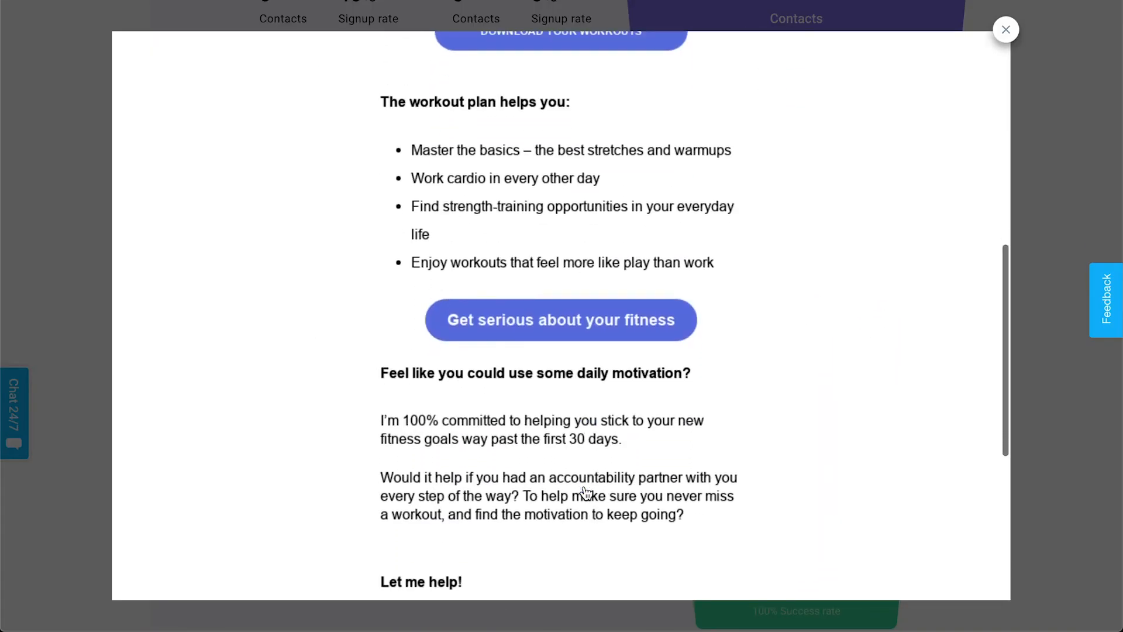
pyautogui.scroll(-2, 588, 493)
pyautogui.scroll(3, 588, 493)
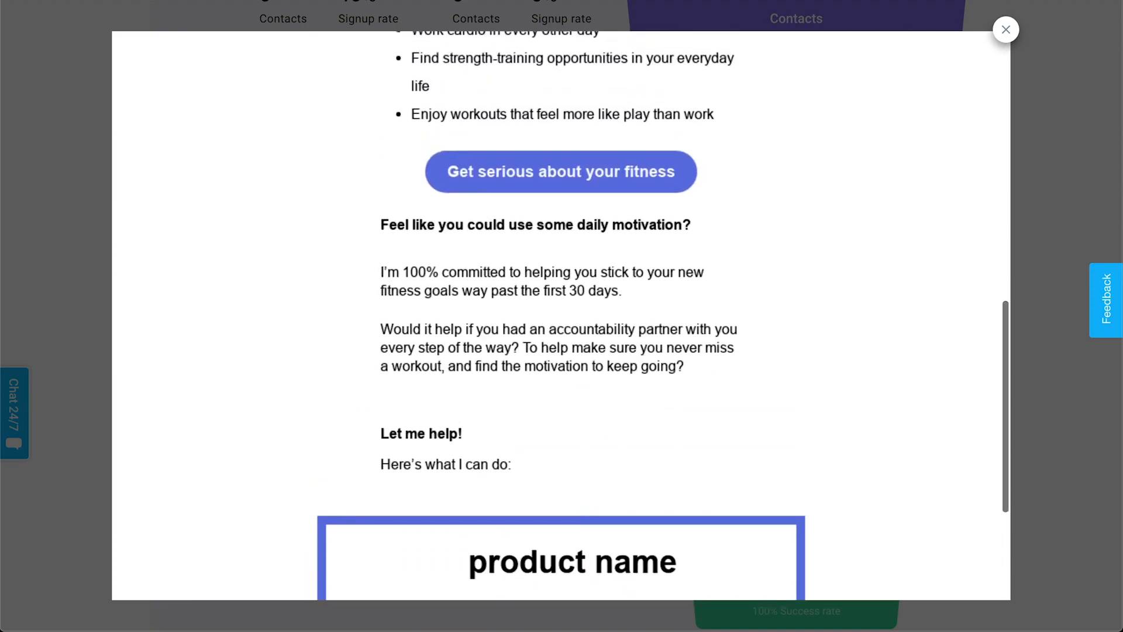
pyautogui.click(1005, 31)
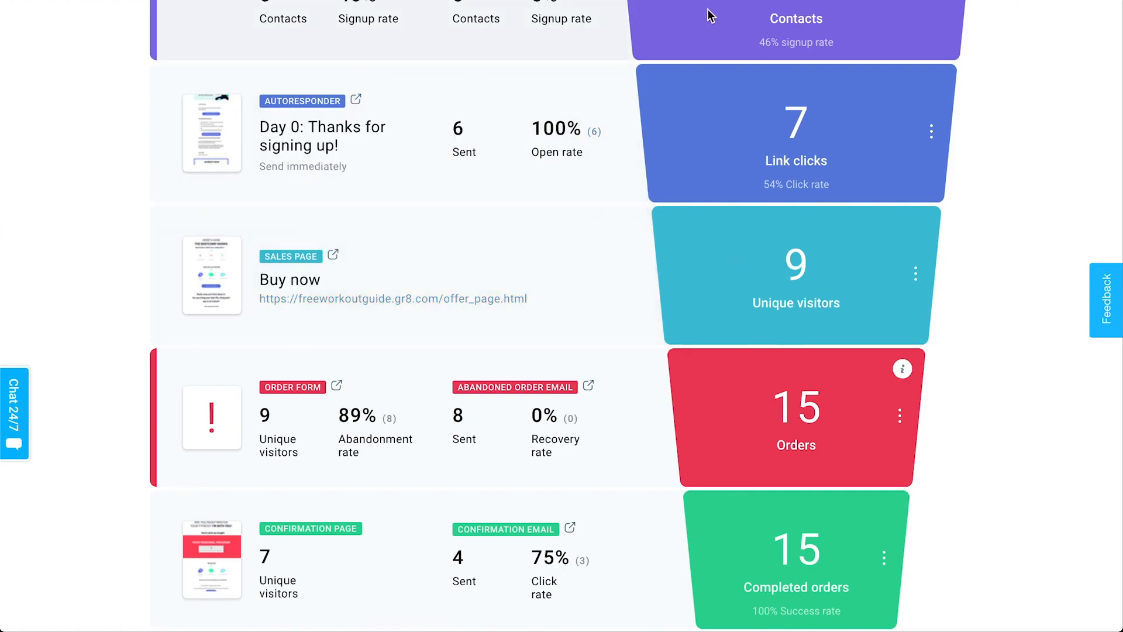
# Open the funnel's "Buy now" sales page and examine the 30 Day Bootcamp offer.
pyautogui.click(413, 299)
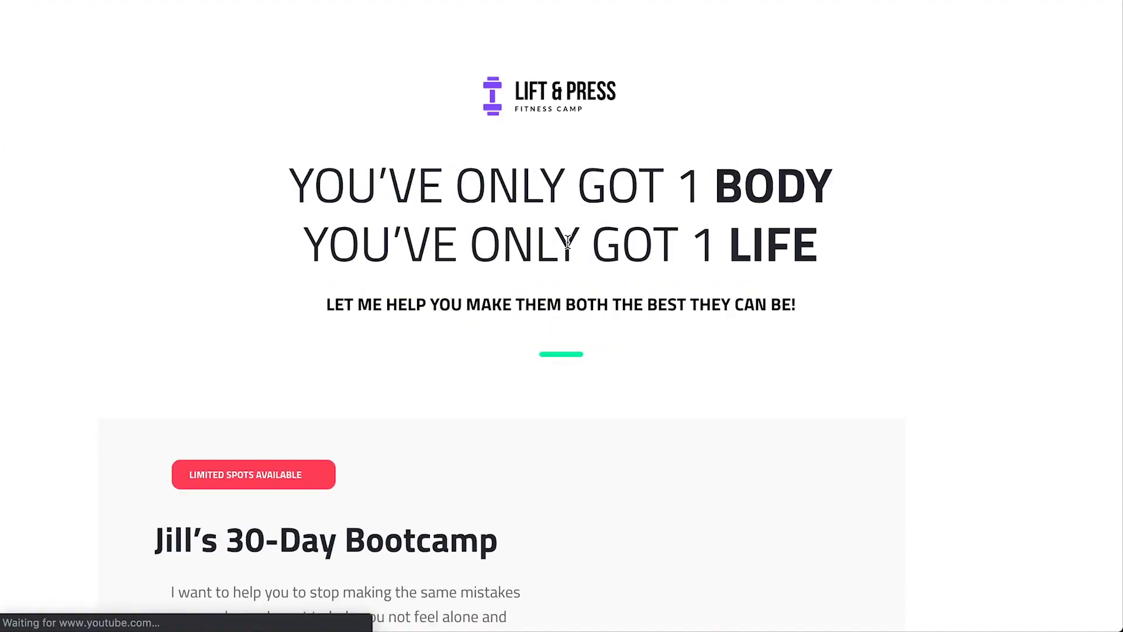
pyautogui.scroll(-9, 641, 89)
pyautogui.scroll(-14, 641, 89)
pyautogui.scroll(-4, 682, 176)
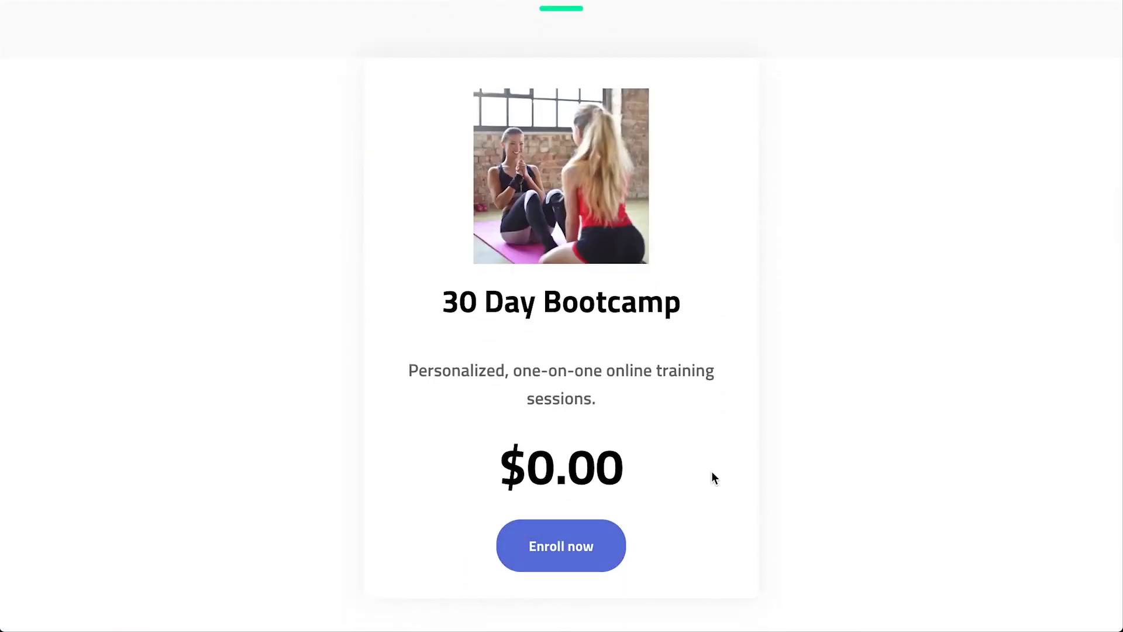
pyautogui.scroll(2, 471, 479)
pyautogui.scroll(-1, 472, 483)
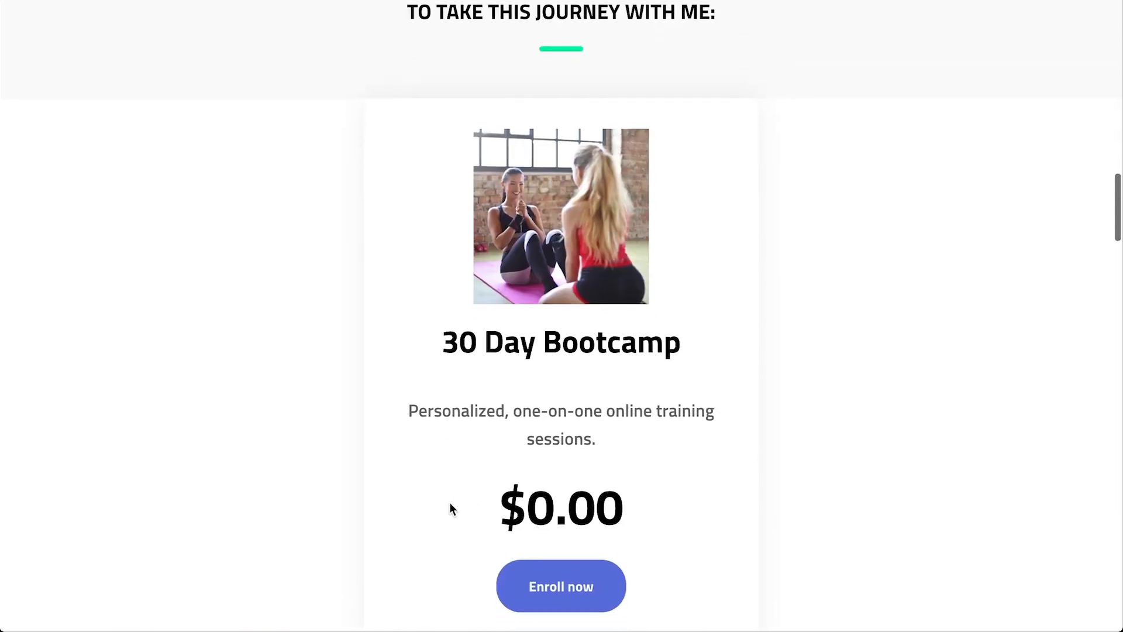
pyautogui.scroll(3, 606, 488)
pyautogui.scroll(-4, 605, 489)
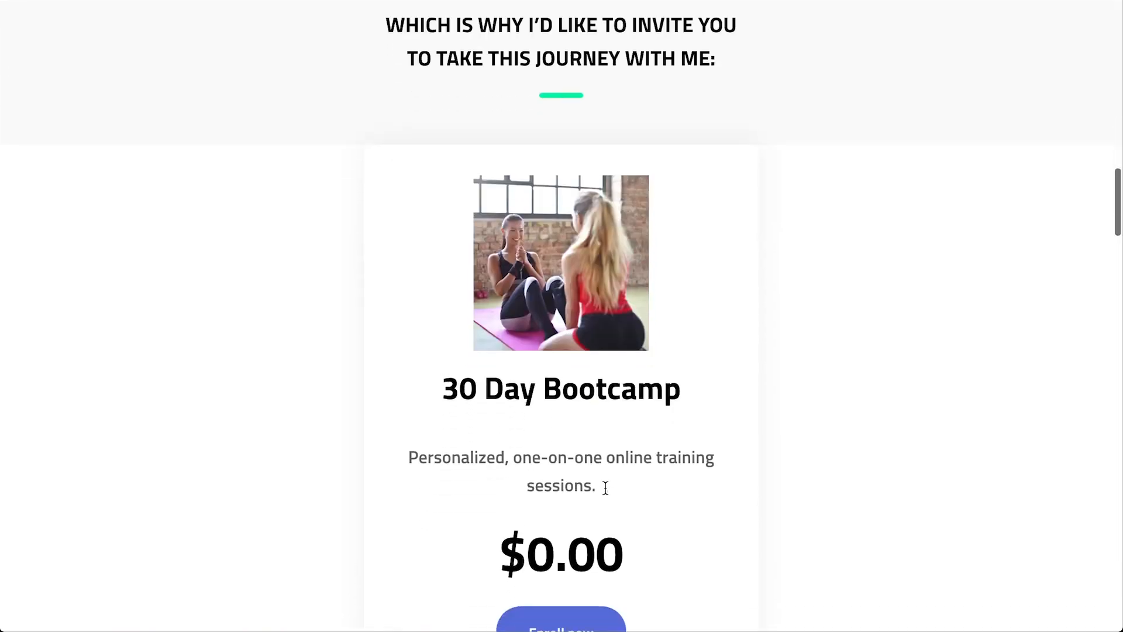
pyautogui.scroll(-2, 765, 356)
pyautogui.scroll(3, 766, 355)
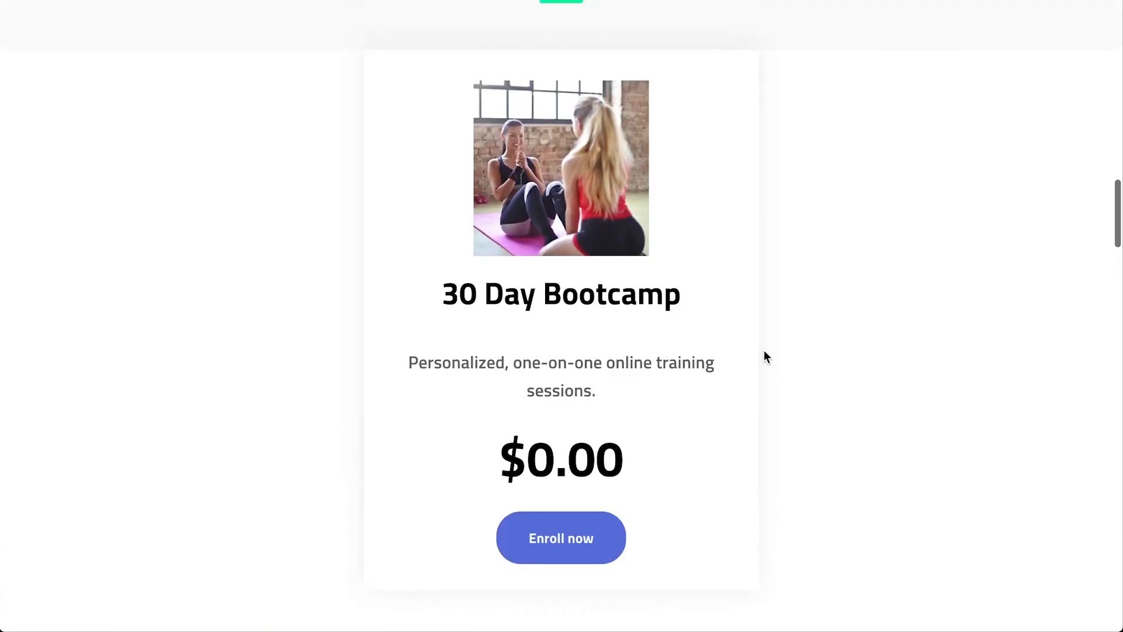
pyautogui.scroll(-1, 765, 356)
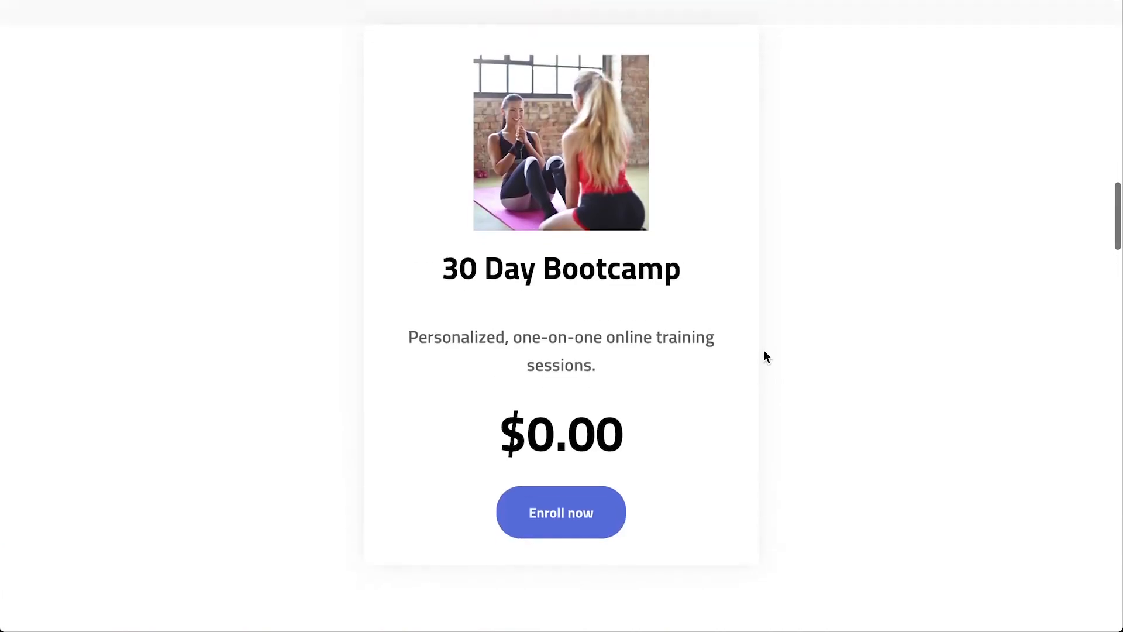
# Go from the bootcamp offer to its enrollment order form and look over the contact, program and payment sections.
pyautogui.click(571, 499)
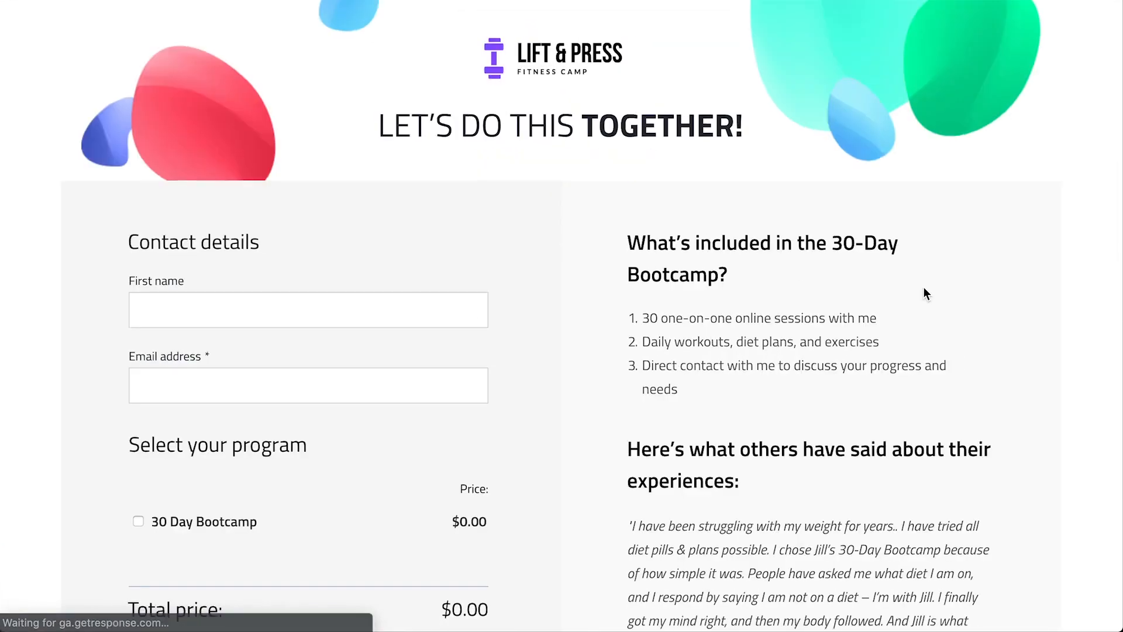
pyautogui.scroll(-4, 923, 286)
pyautogui.scroll(-5, 923, 287)
pyautogui.scroll(10, 726, 385)
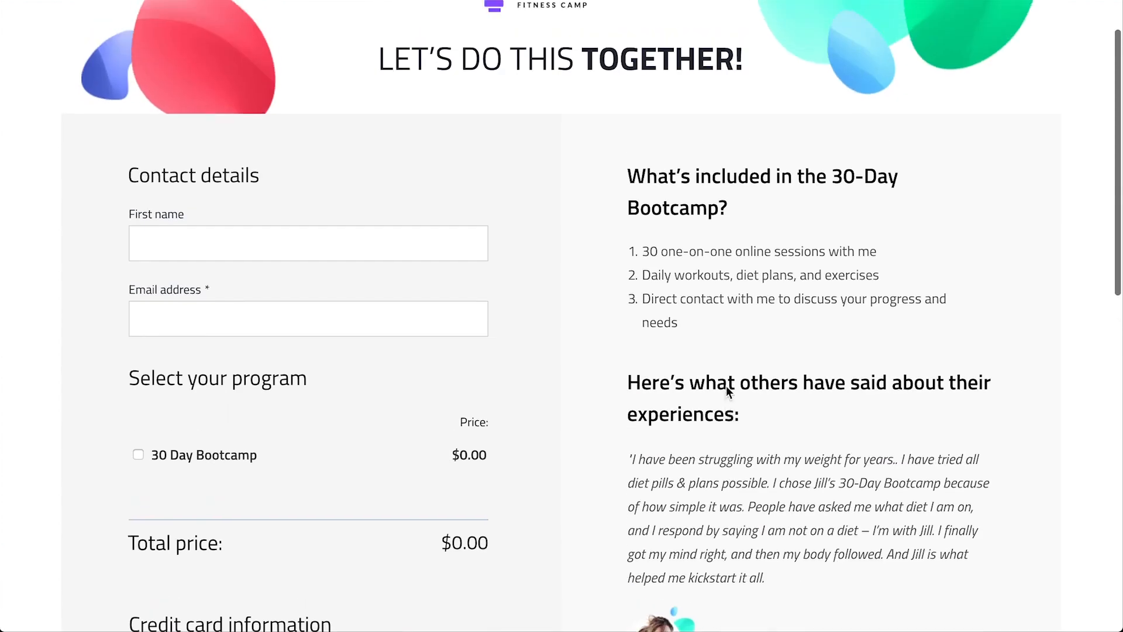
pyautogui.scroll(-7, 725, 385)
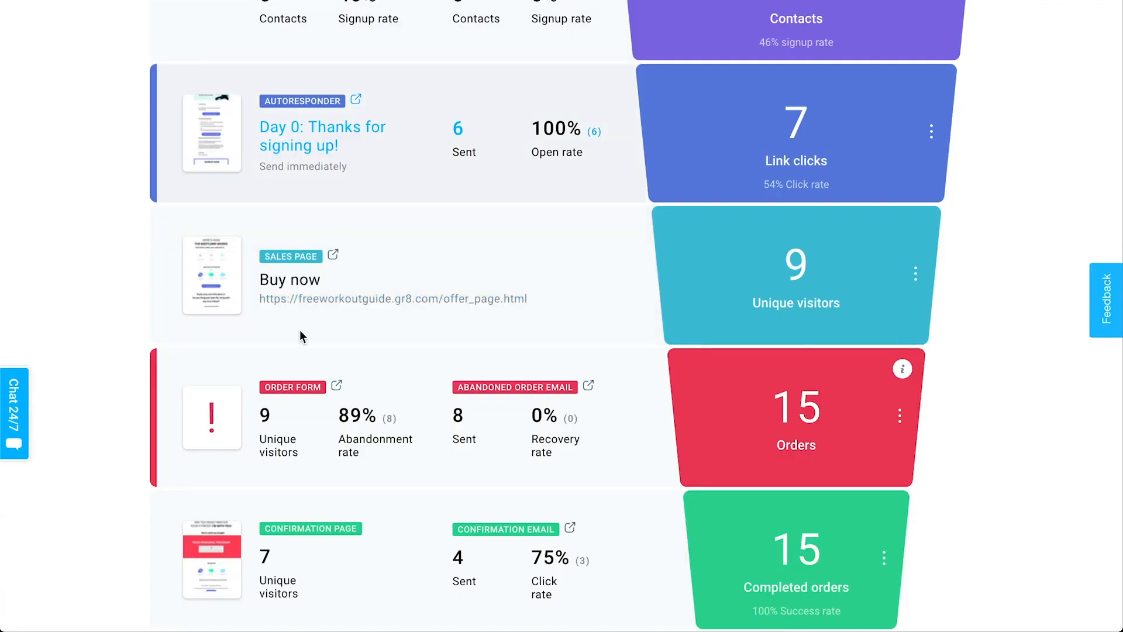
# Review the 30 Day Bootcamp funnel's order and confirmation stages, overall results and earnings.
pyautogui.scroll(-2, 334, 333)
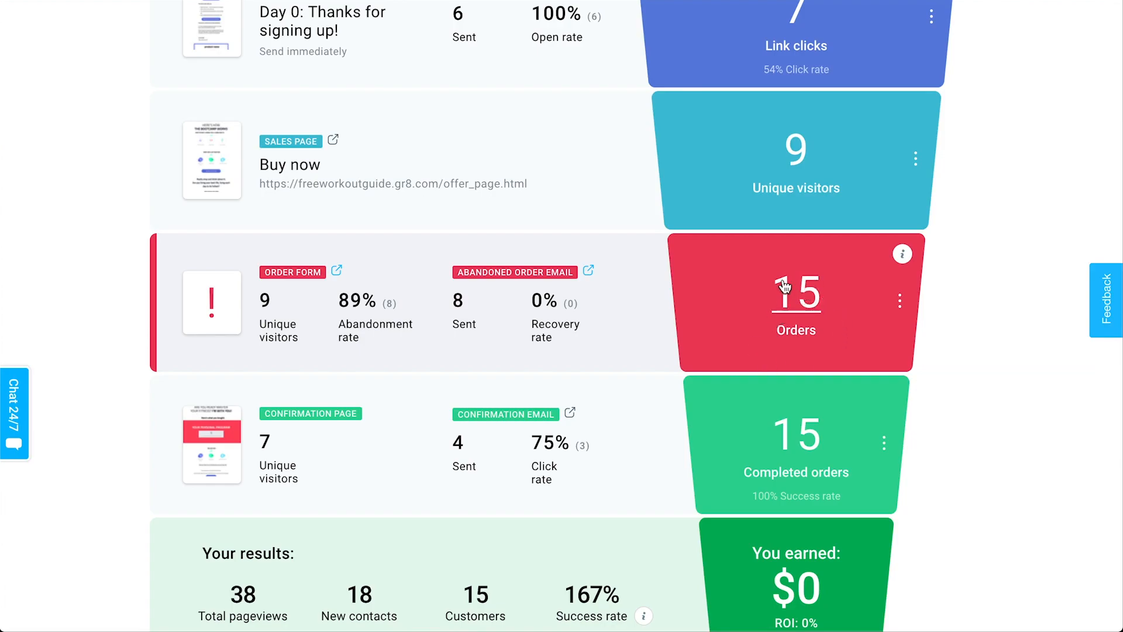
pyautogui.scroll(-3, 784, 286)
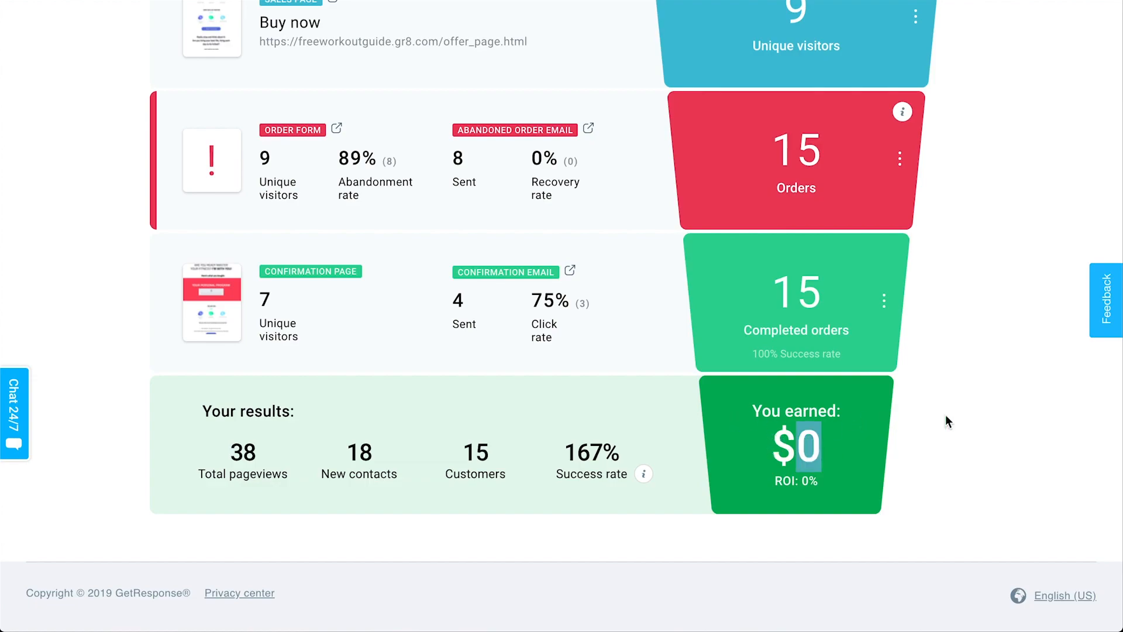
pyautogui.click(741, 430)
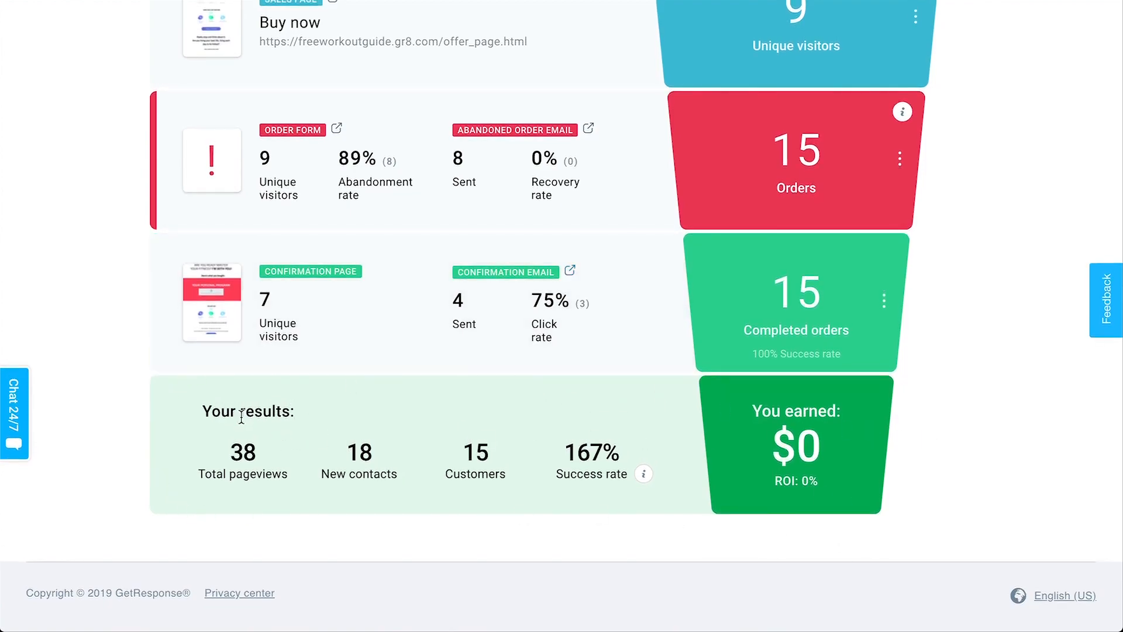
pyautogui.scroll(15, 917, 409)
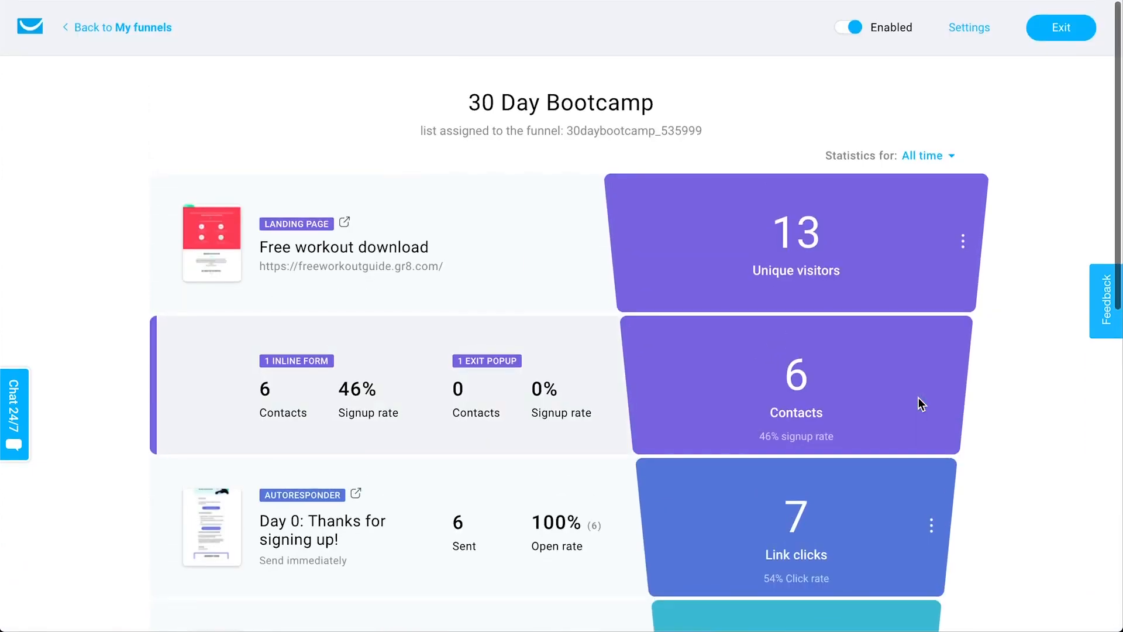
pyautogui.scroll(-15, 919, 404)
pyautogui.scroll(9, 919, 404)
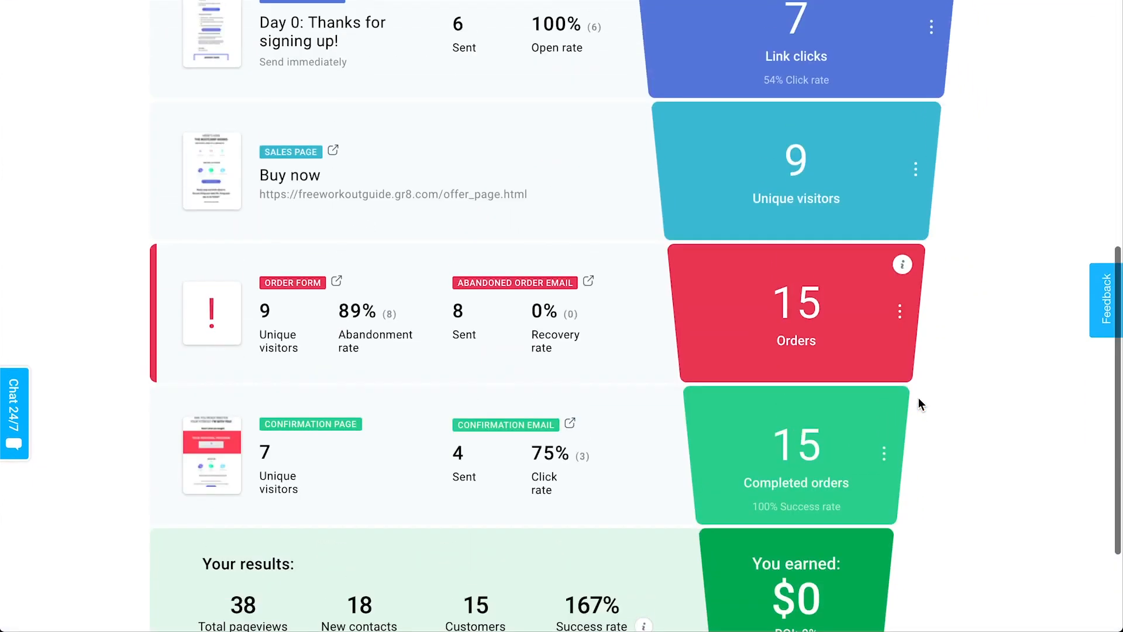
pyautogui.scroll(3, 919, 403)
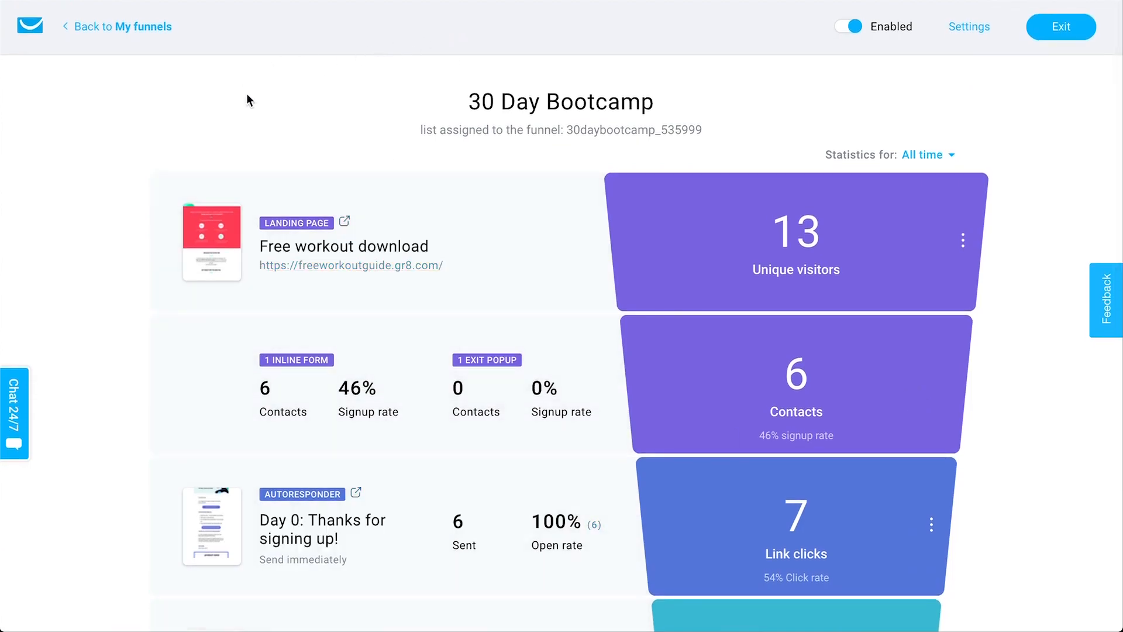
# Return to the list of funnels and go to Stores and products.
pyautogui.click(173, 40)
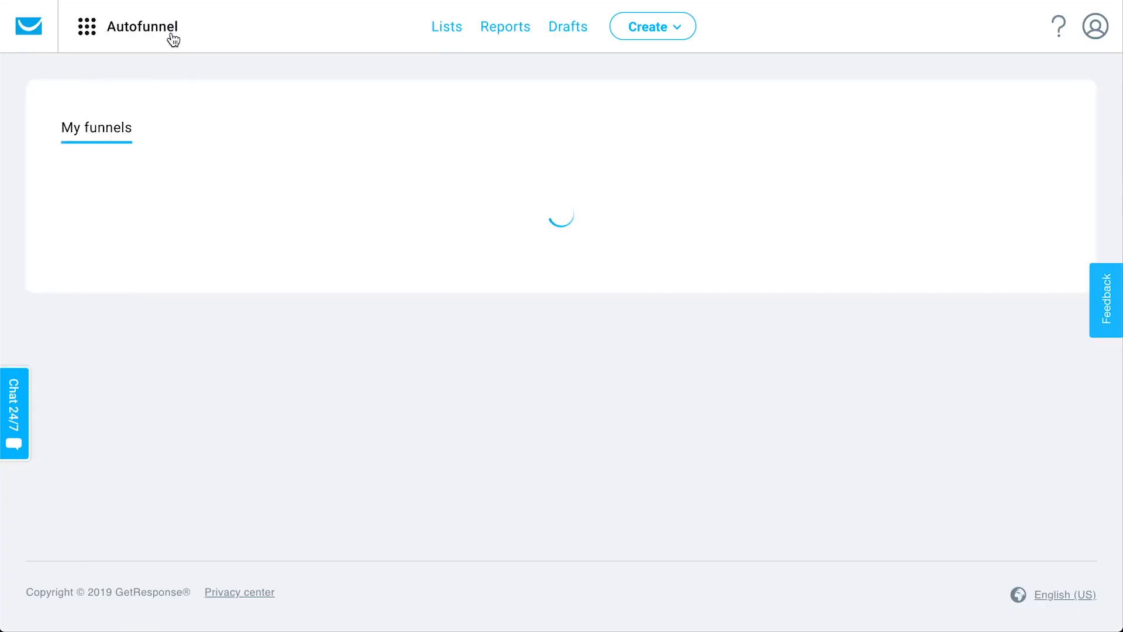
pyautogui.click(173, 39)
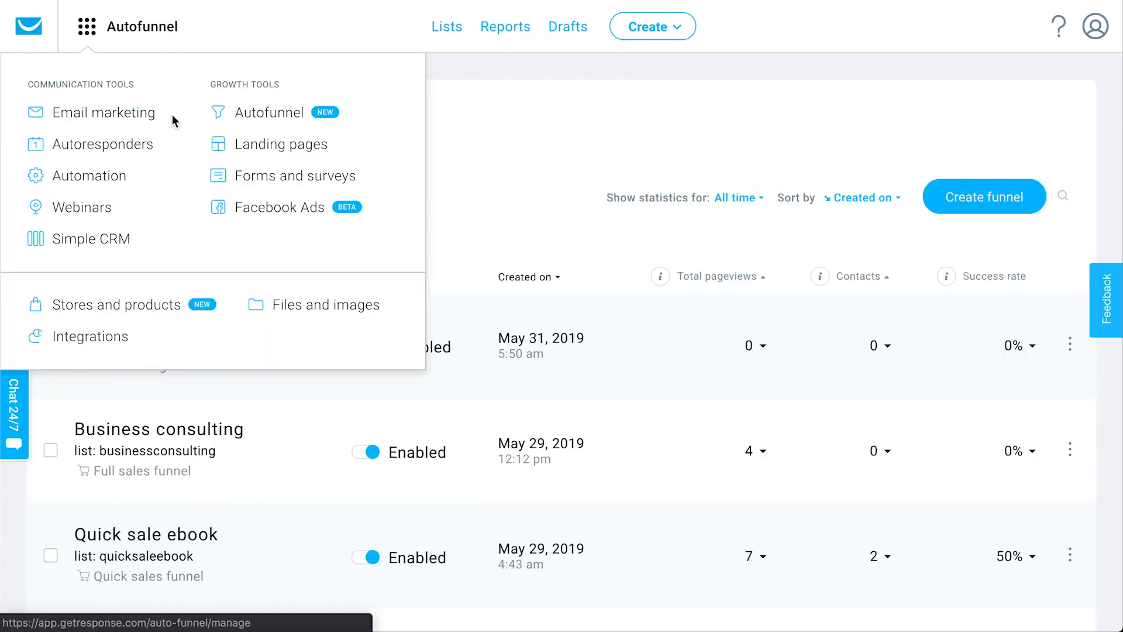
pyautogui.click(106, 309)
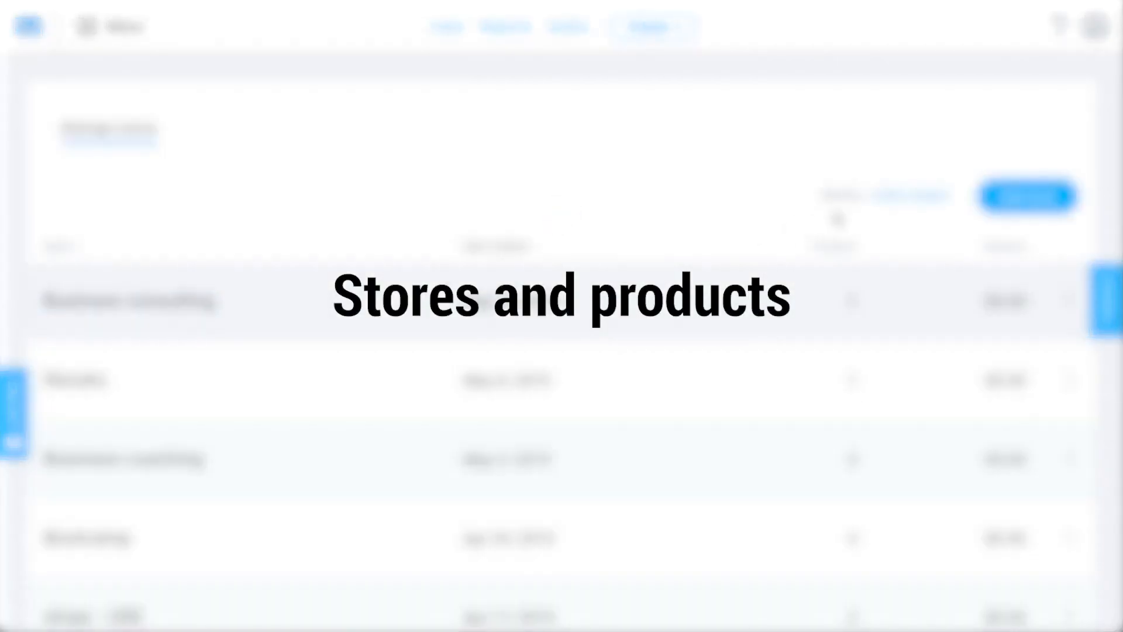
# Start adding a store and examine the platforms offered for connecting an existing one.
pyautogui.click(1034, 211)
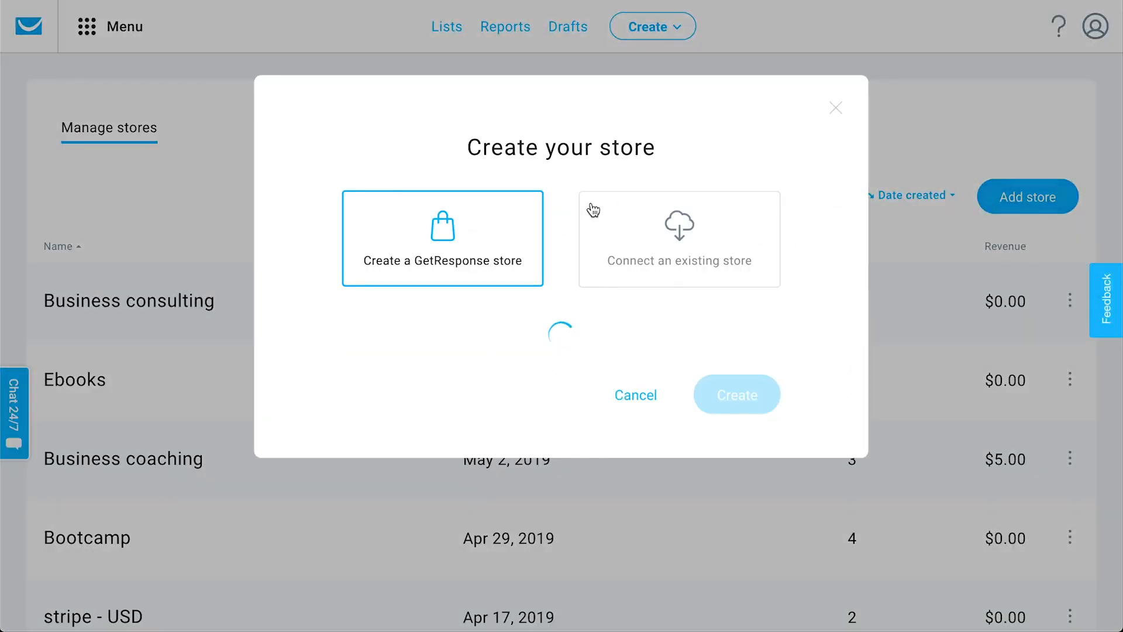
pyautogui.click(708, 235)
pyautogui.scroll(-4, 708, 236)
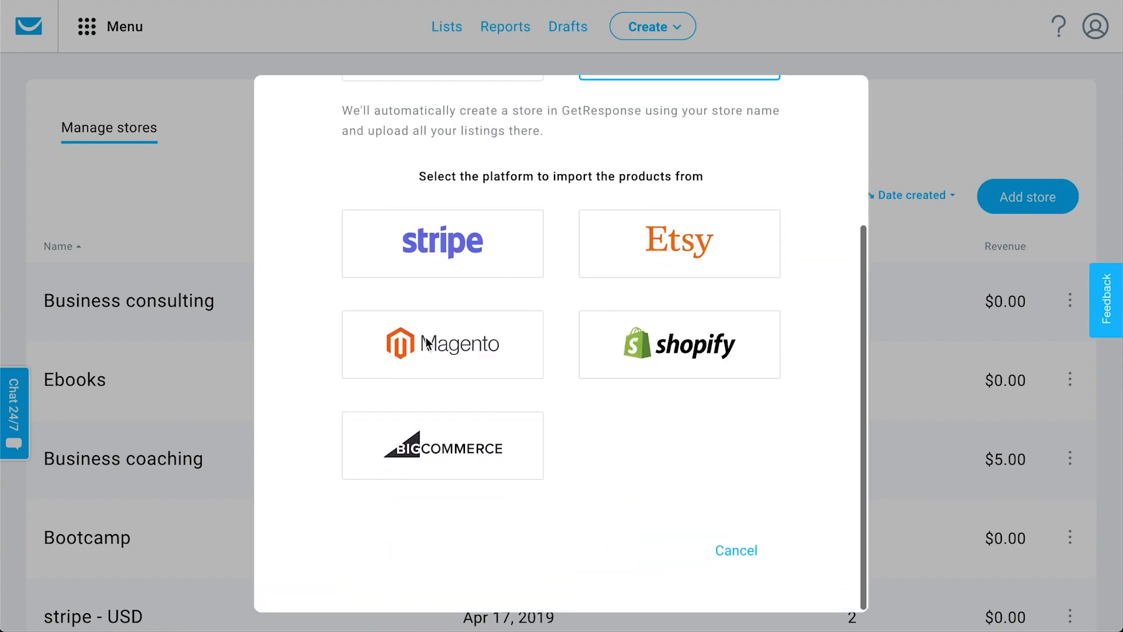
pyautogui.scroll(1, 772, 498)
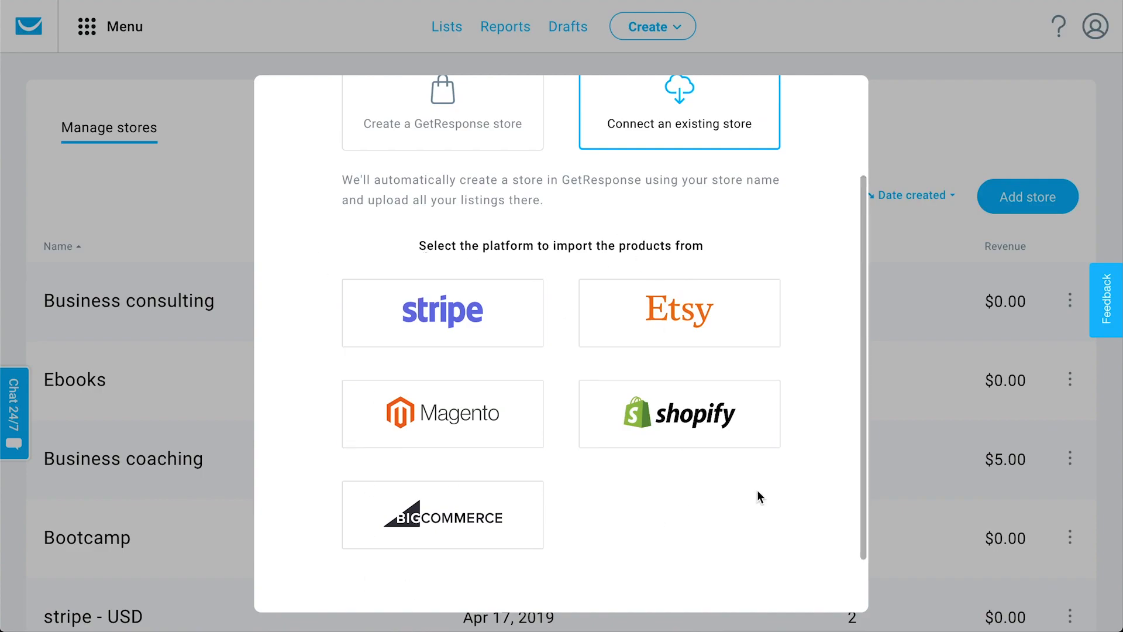
pyautogui.scroll(1, 757, 494)
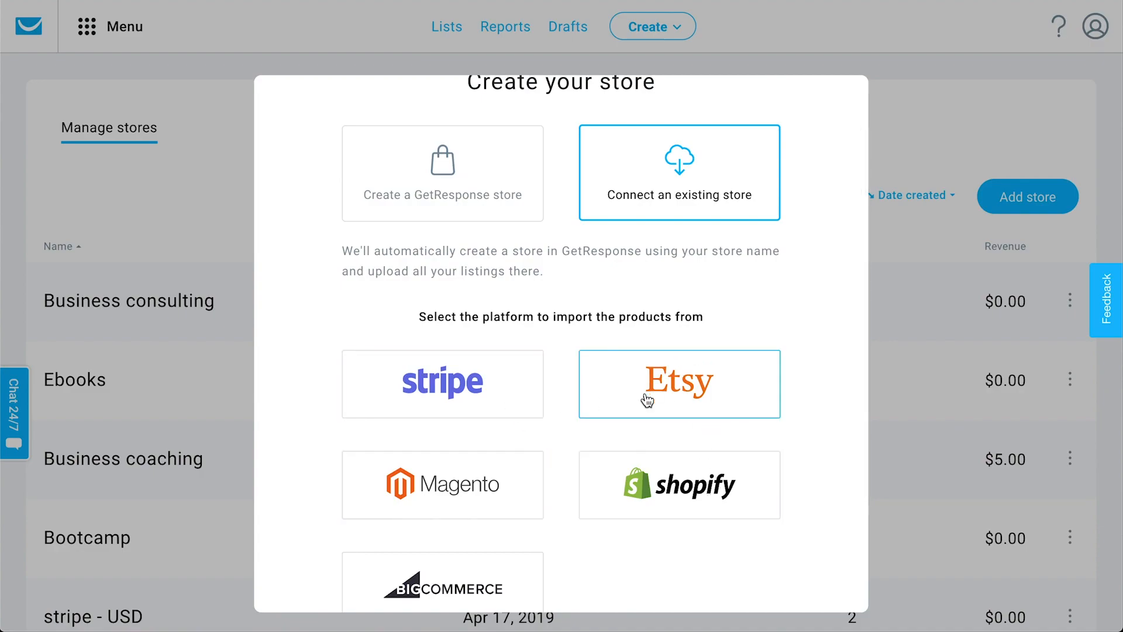
pyautogui.scroll(1, 764, 348)
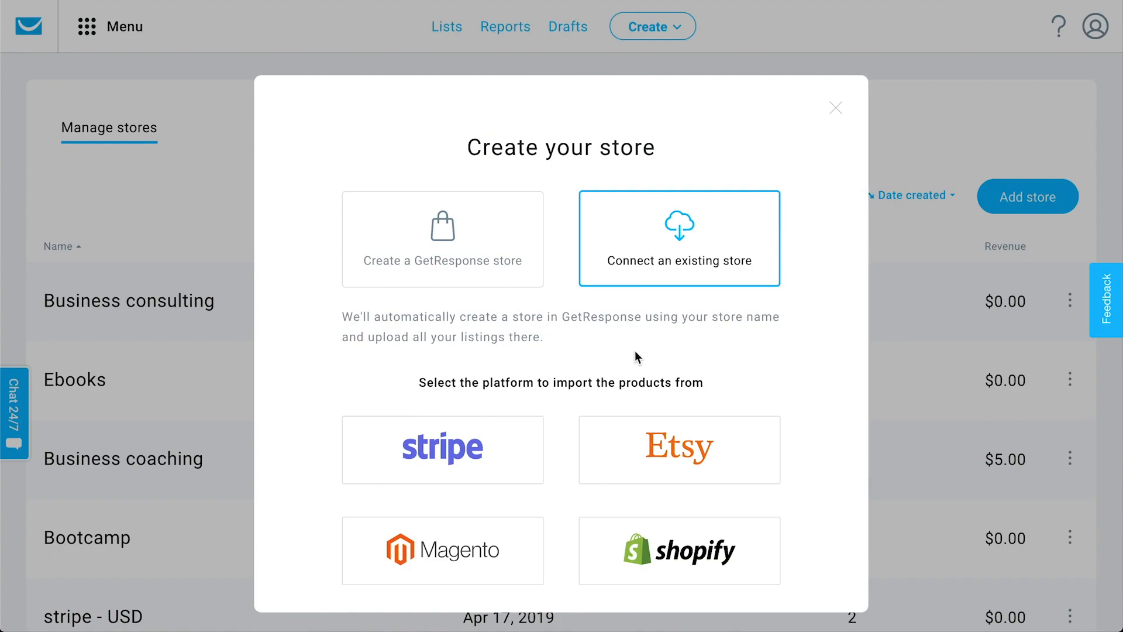
# Create a GetResponse store named "Vacation getaways" with USD as its currency.
pyautogui.click(507, 288)
pyautogui.click(478, 405)
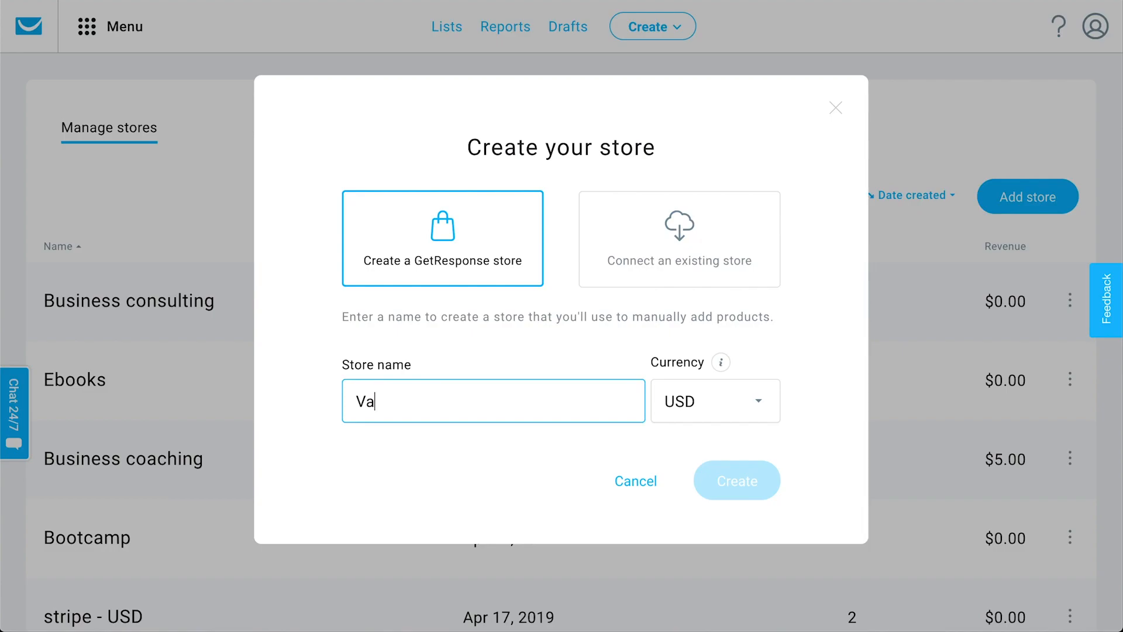
pyautogui.write('cation getaways')
pyautogui.click(756, 480)
# Start adding a product to the Vacation getaways store and examine the product types, required details, and image and file uploads.
pyautogui.click(572, 431)
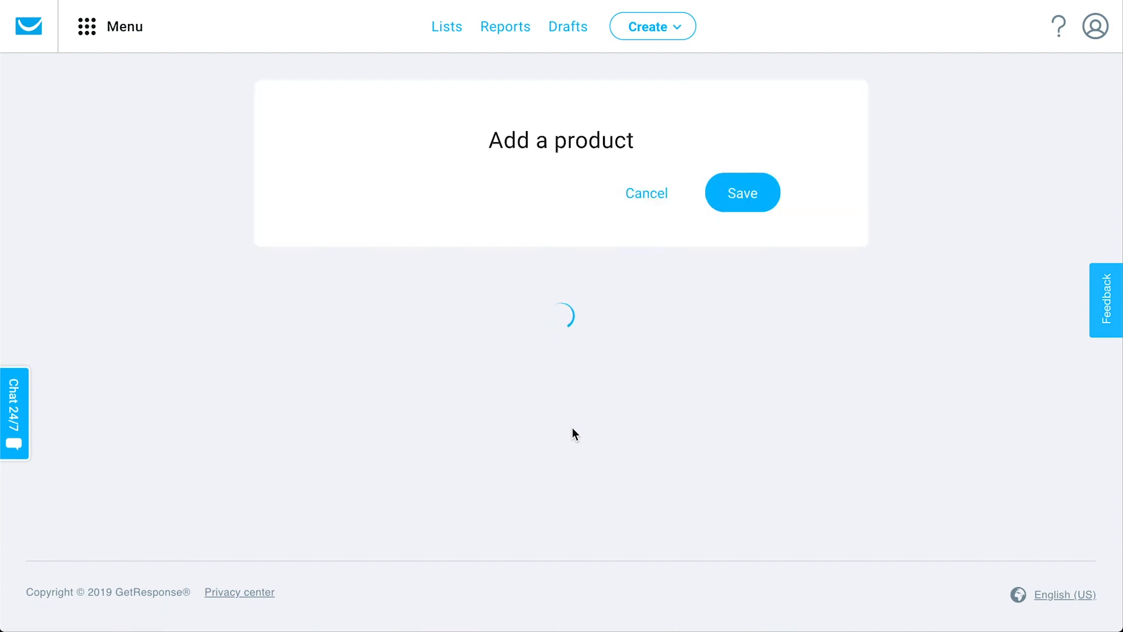
pyautogui.scroll(-2, 572, 429)
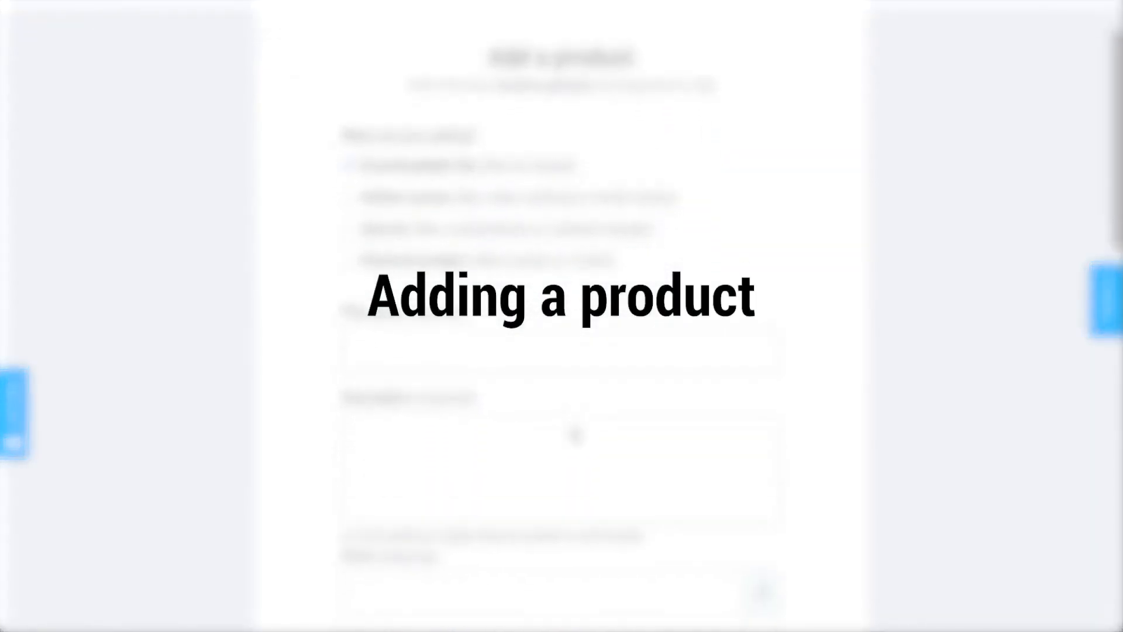
pyautogui.scroll(-1, 572, 429)
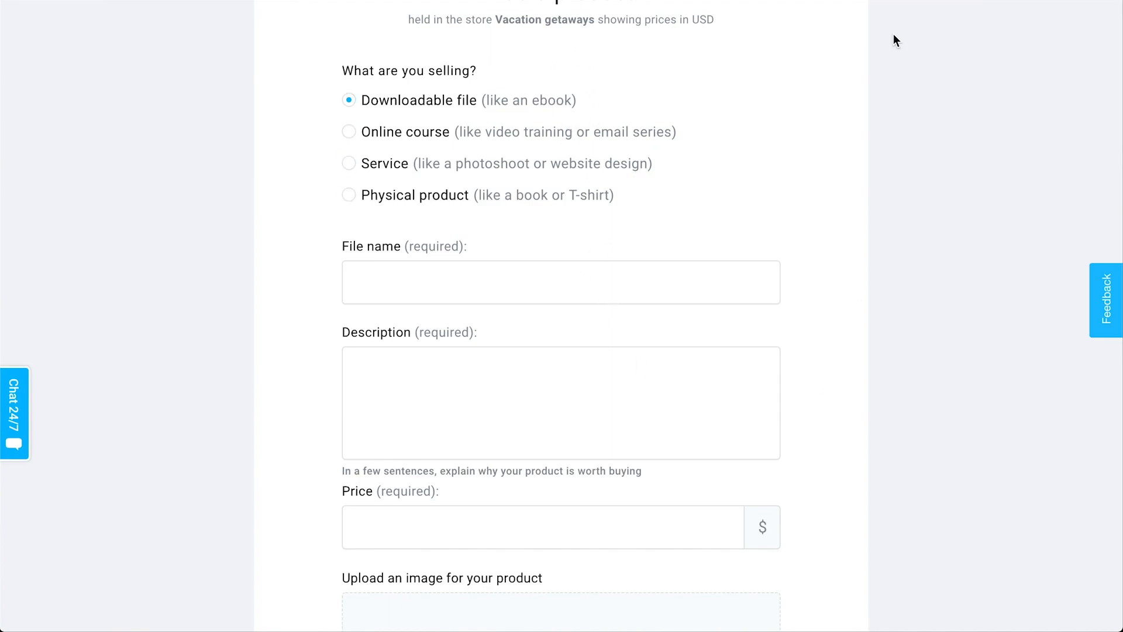
pyautogui.scroll(-2, 802, 336)
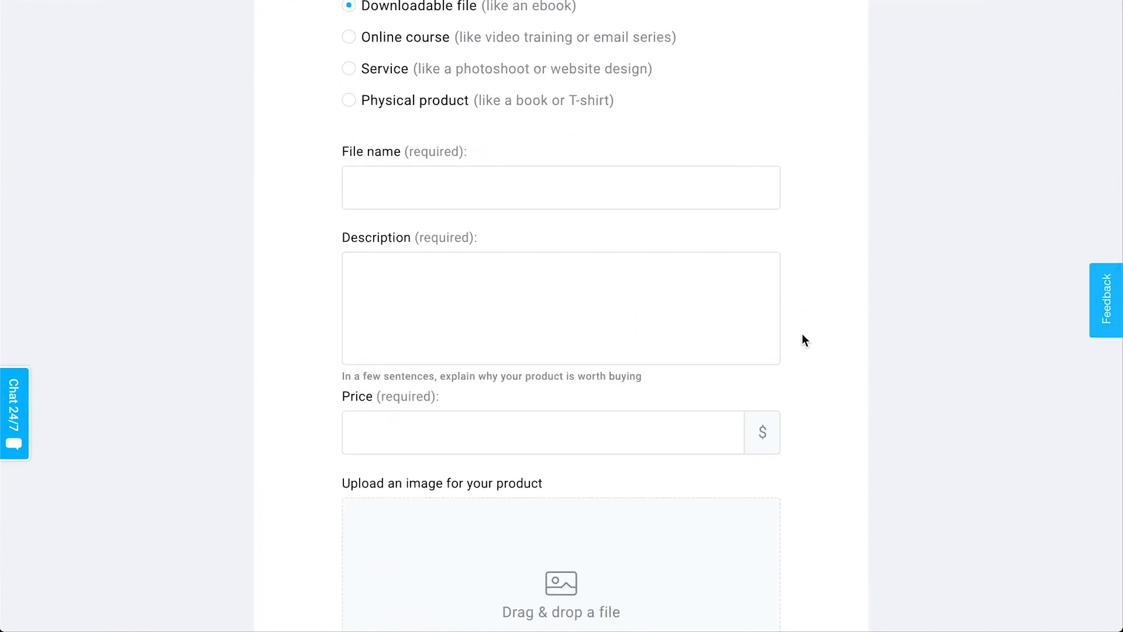
pyautogui.scroll(2, 793, 345)
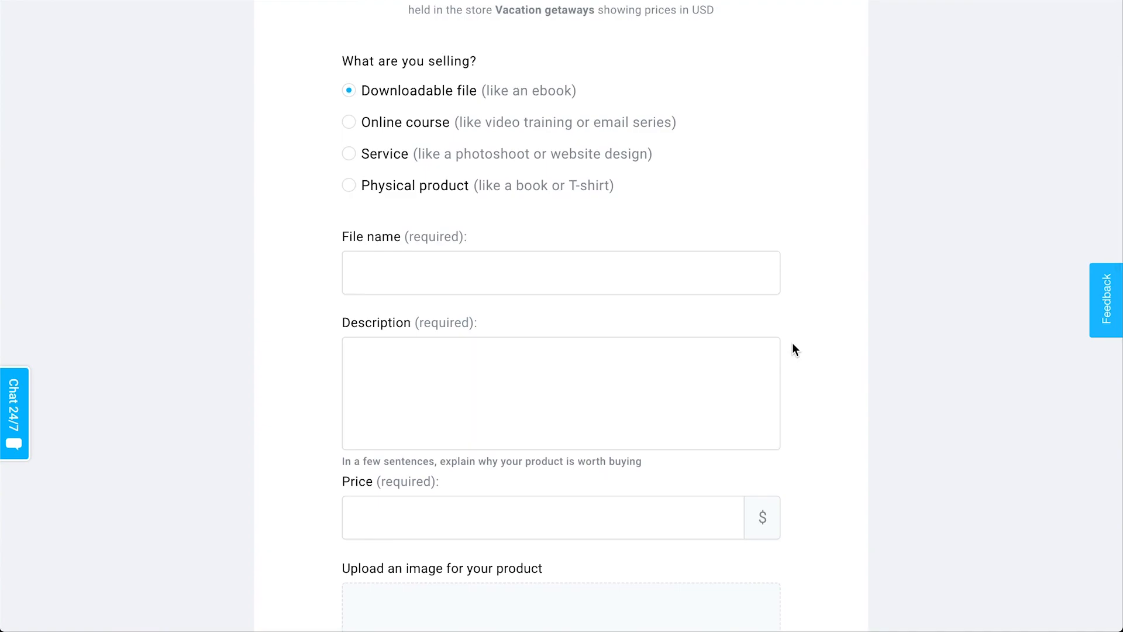
pyautogui.click(555, 123)
pyautogui.click(553, 99)
pyautogui.scroll(-2, 626, 532)
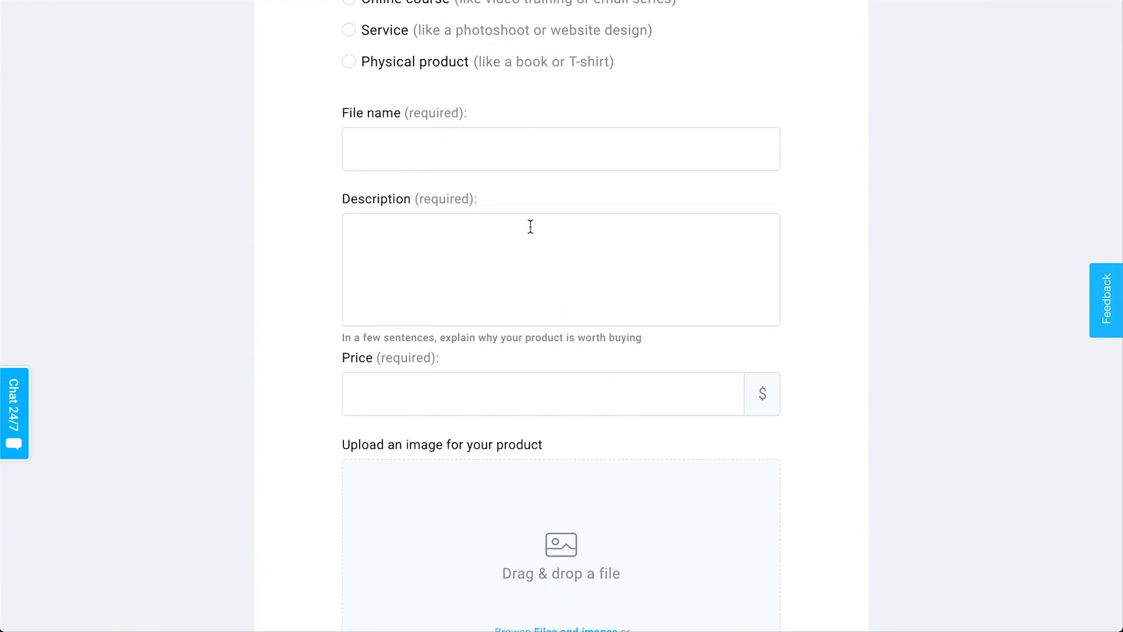
pyautogui.scroll(-6, 553, 260)
pyautogui.scroll(-5, 772, 467)
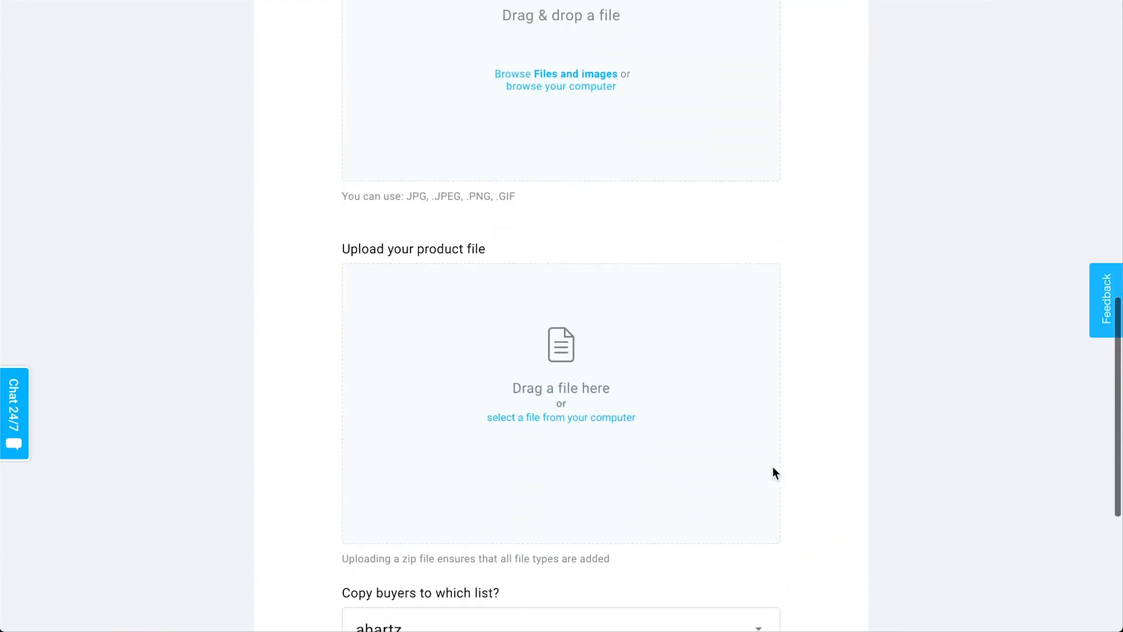
pyautogui.scroll(-5, 772, 468)
pyautogui.scroll(15, 773, 468)
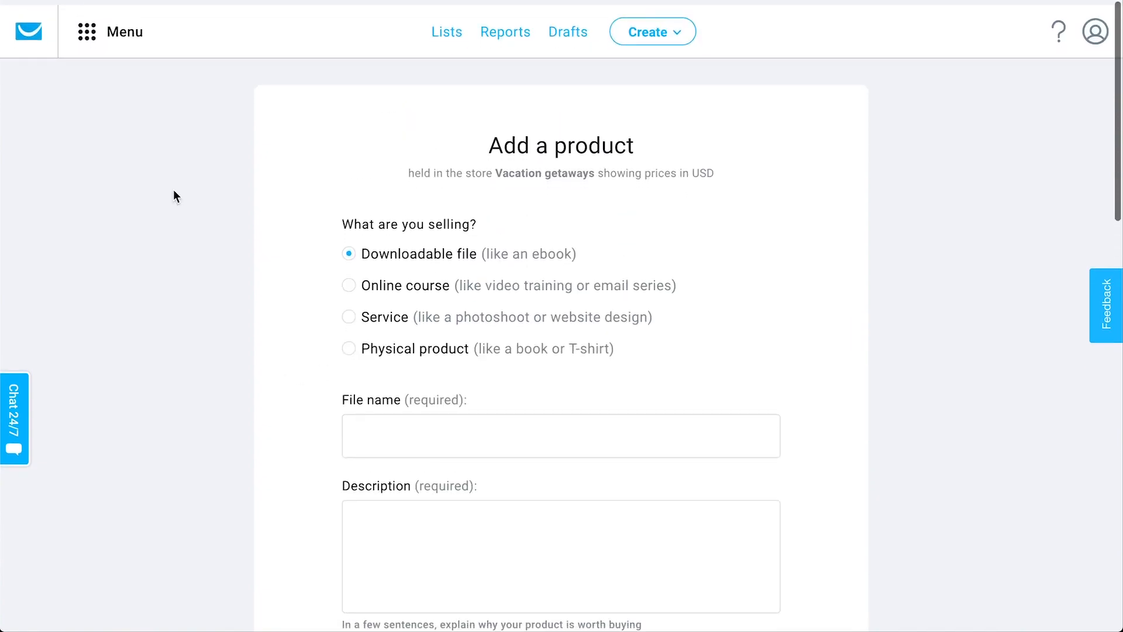
# Return to the list of stores and open the products of the Business consulting store.
pyautogui.click(108, 37)
pyautogui.click(99, 304)
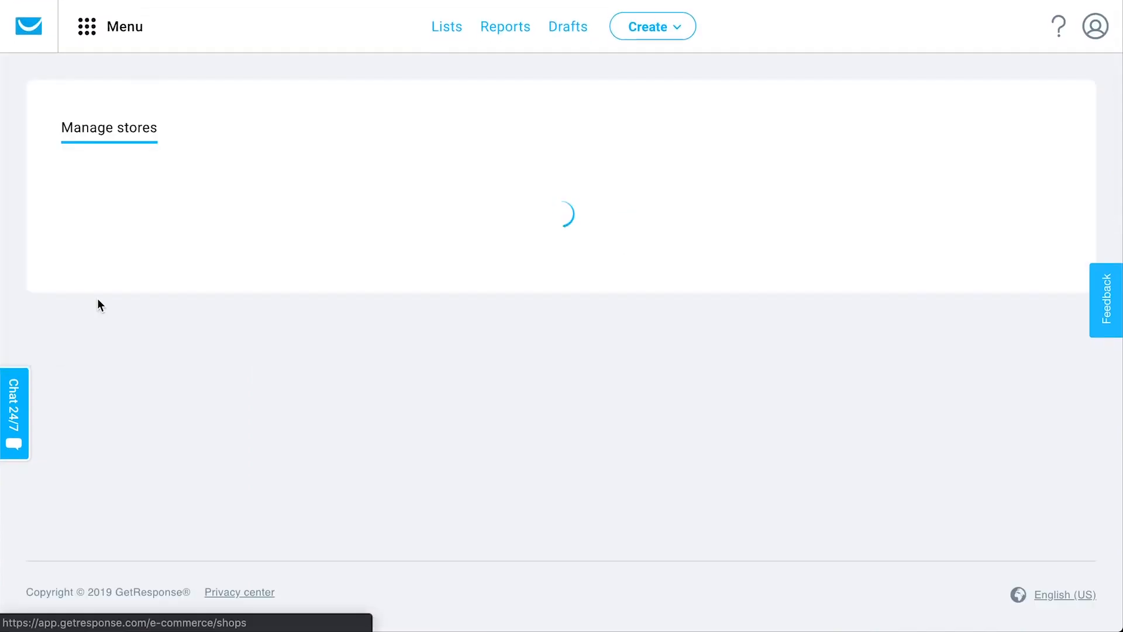
pyautogui.scroll(-2, 110, 386)
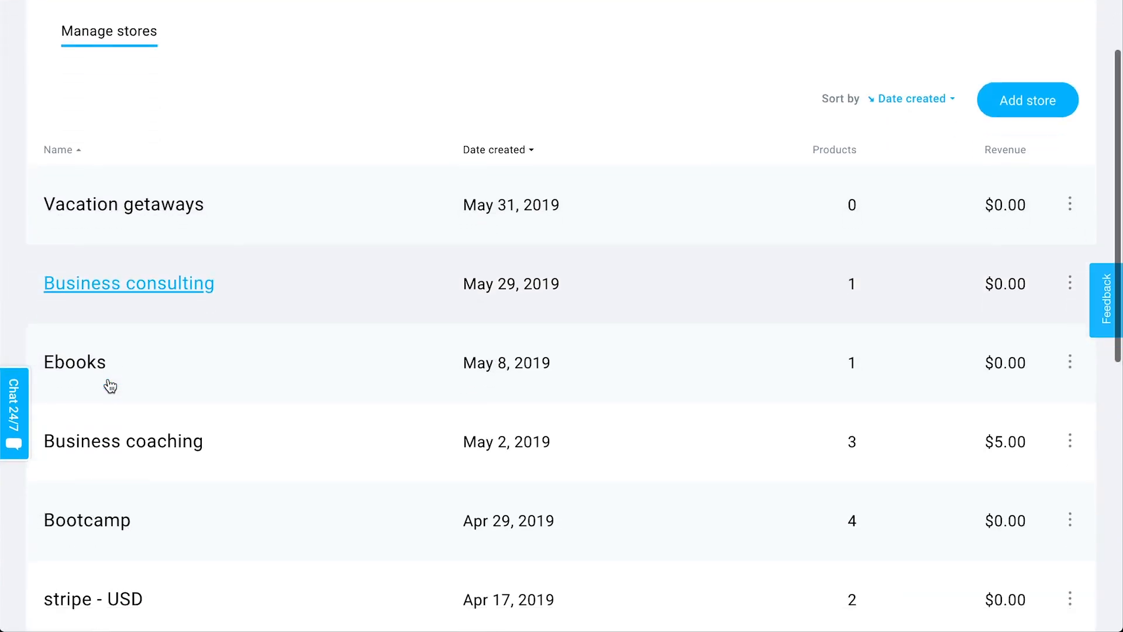
pyautogui.click(139, 292)
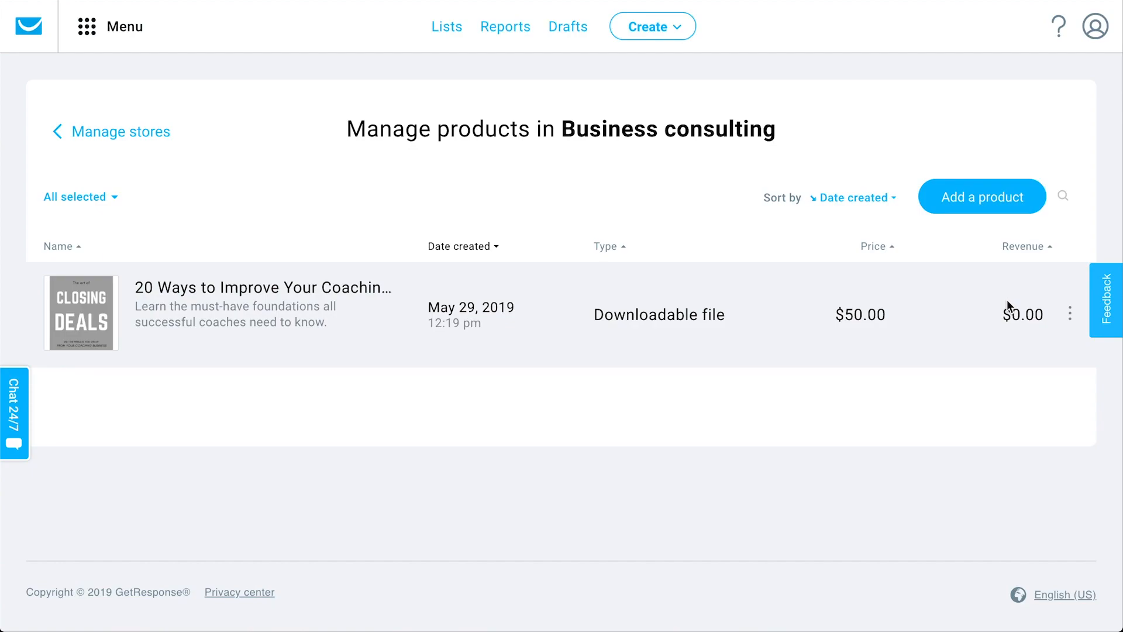
# Open the product "20 Ways to Improve Your Coaching Business" for editing and review its description, price, image and file.
pyautogui.click(1067, 319)
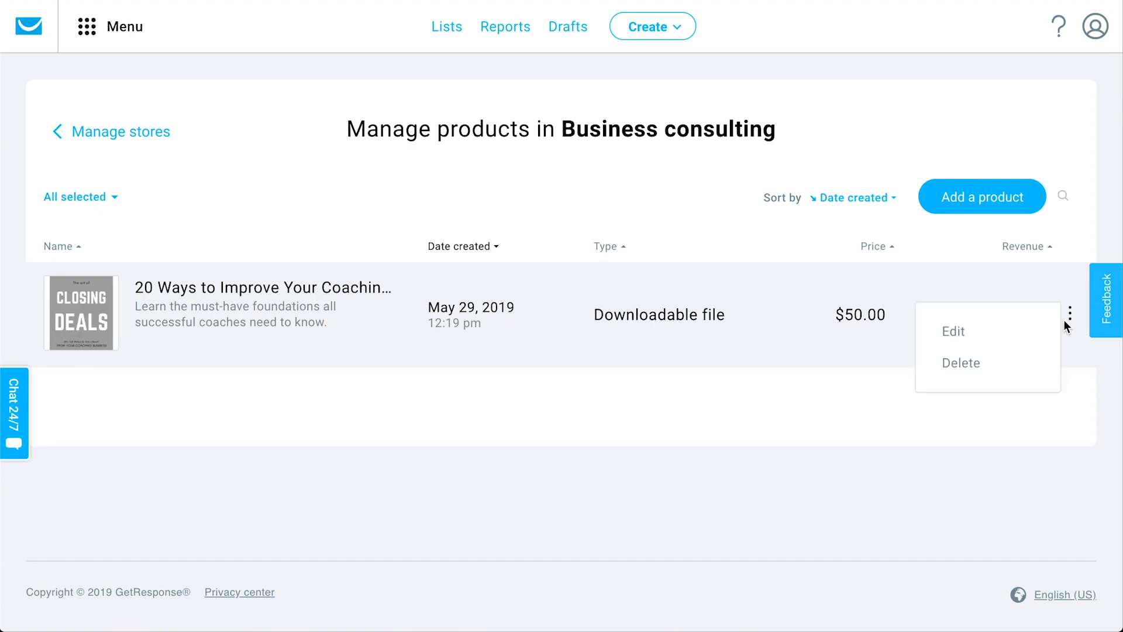
pyautogui.click(952, 332)
pyautogui.scroll(-12, 157, 427)
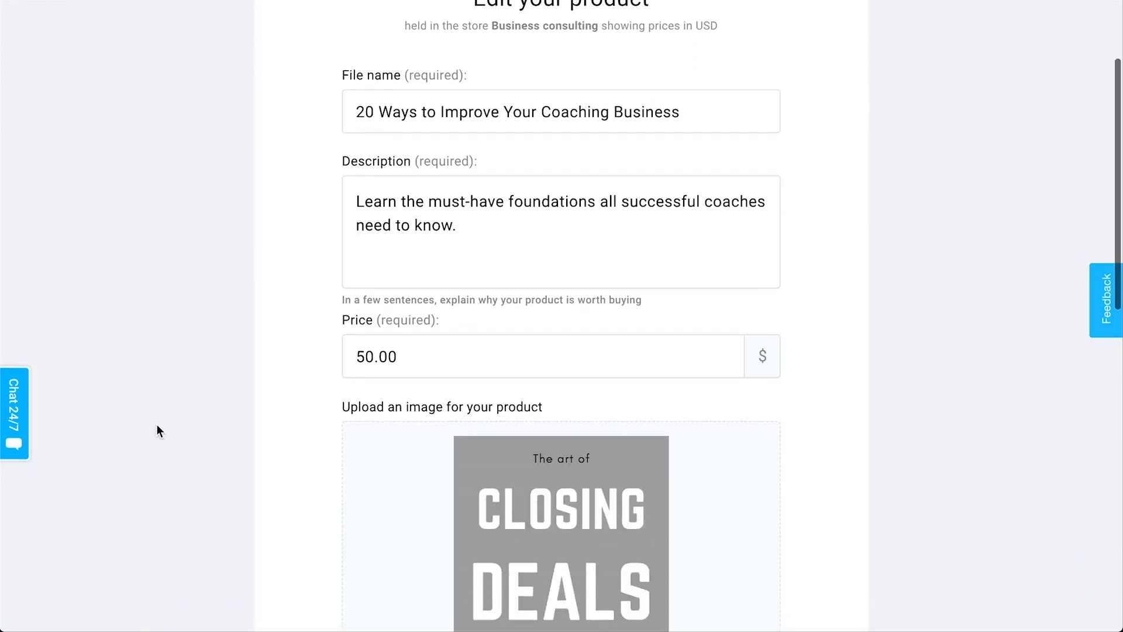
pyautogui.scroll(15, 157, 426)
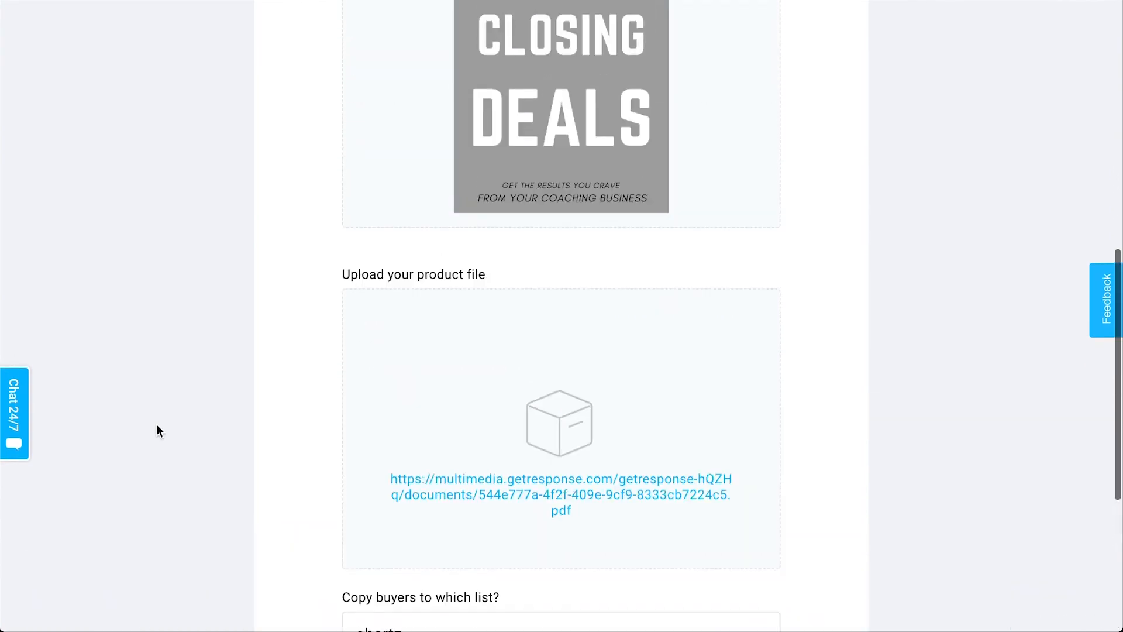
pyautogui.scroll(3, 156, 431)
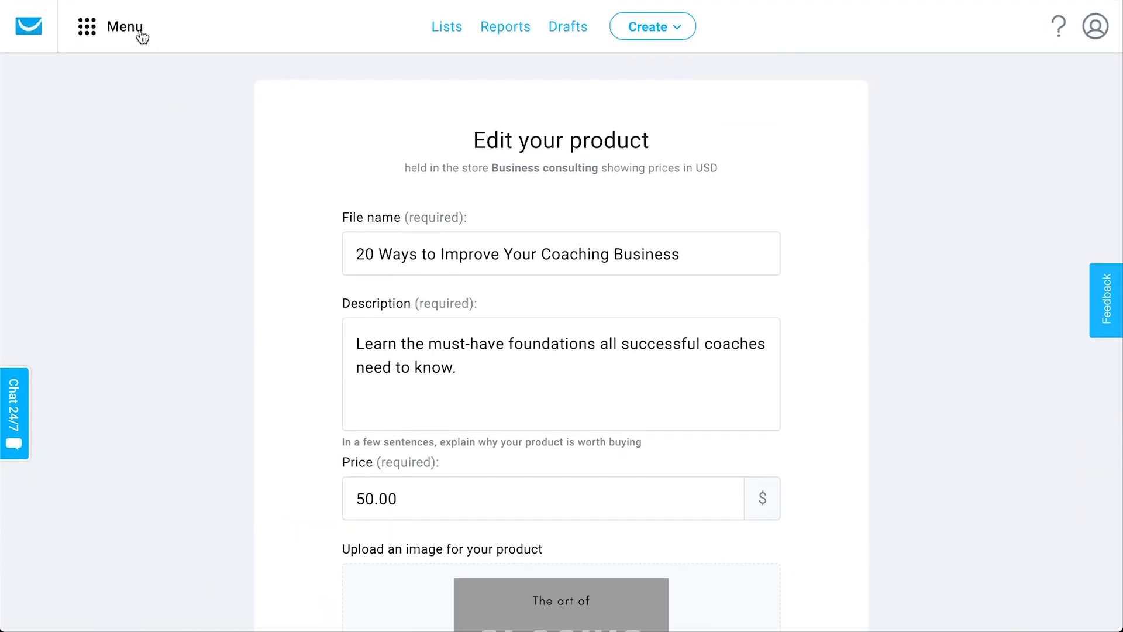
# Go to Autofunnel, open the Business consulting funnel and review its stages down to the sales page and order form.
pyautogui.click(130, 25)
pyautogui.click(271, 113)
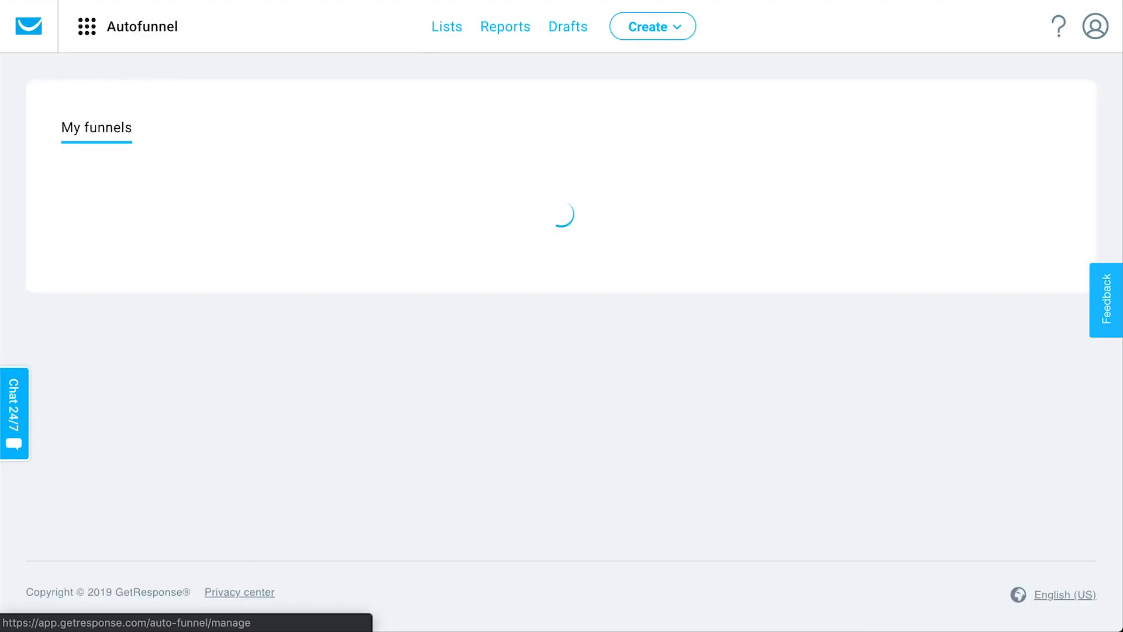
pyautogui.scroll(-1, 383, 264)
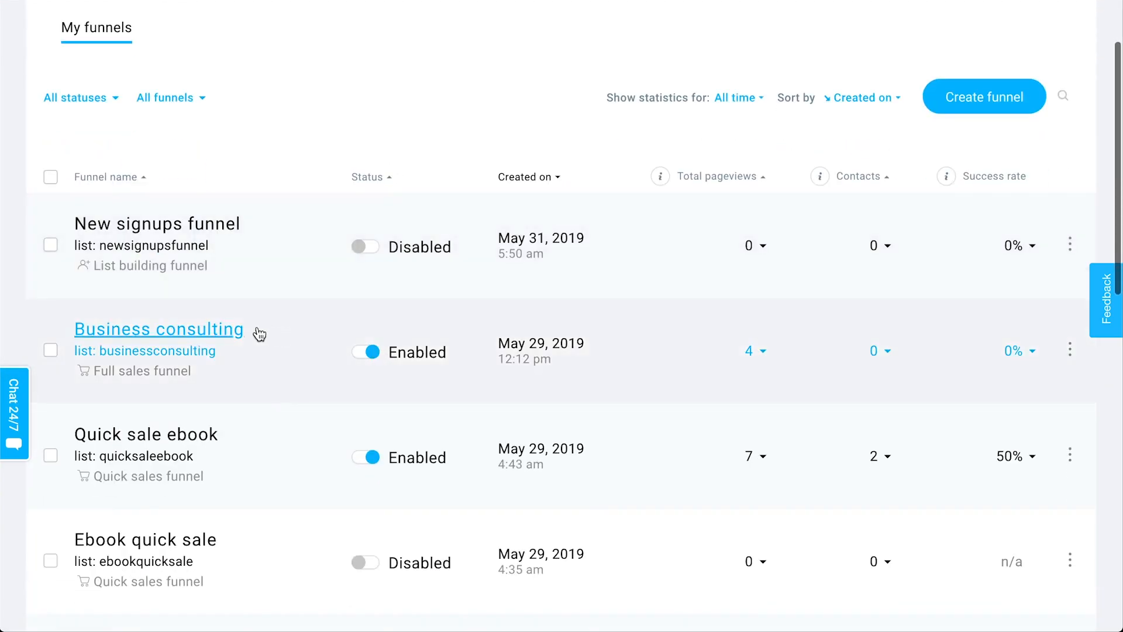
pyautogui.click(228, 336)
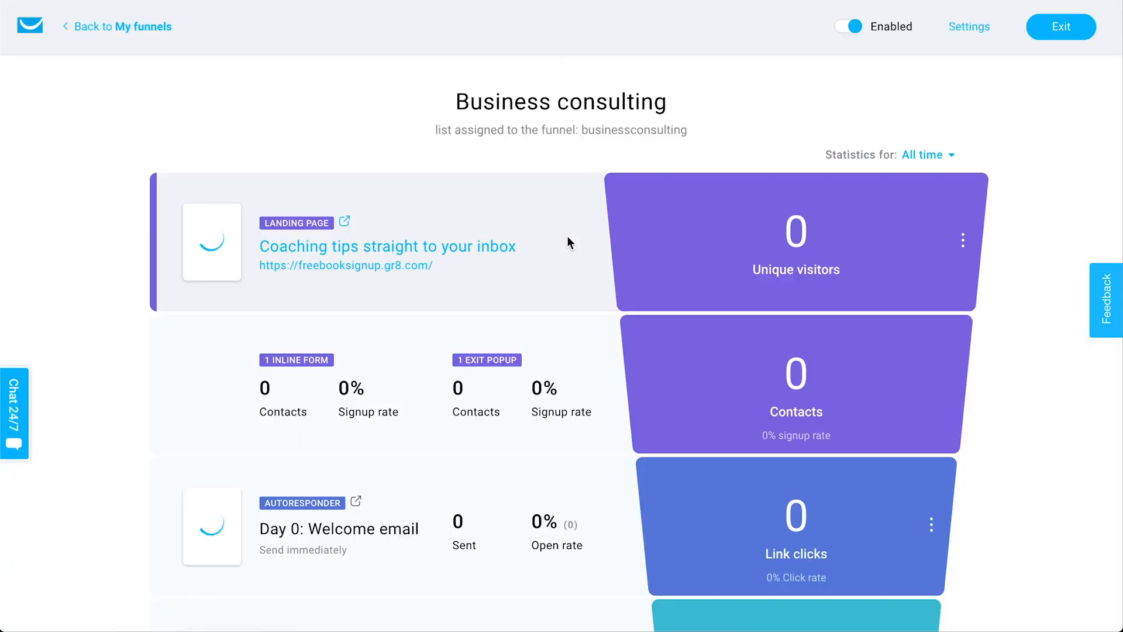
pyautogui.scroll(-4, 582, 374)
pyautogui.scroll(-5, 583, 374)
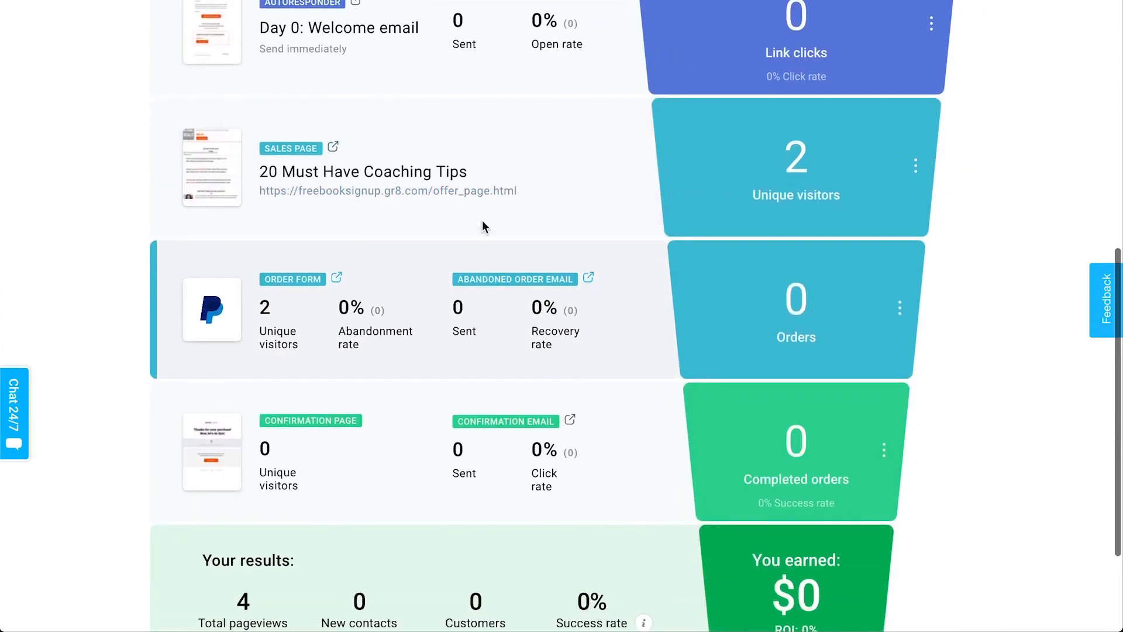
# View the funnel's live "20 Must Have Coaching Tips" sales page with its product offer, and return to the list of funnels.
pyautogui.click(355, 193)
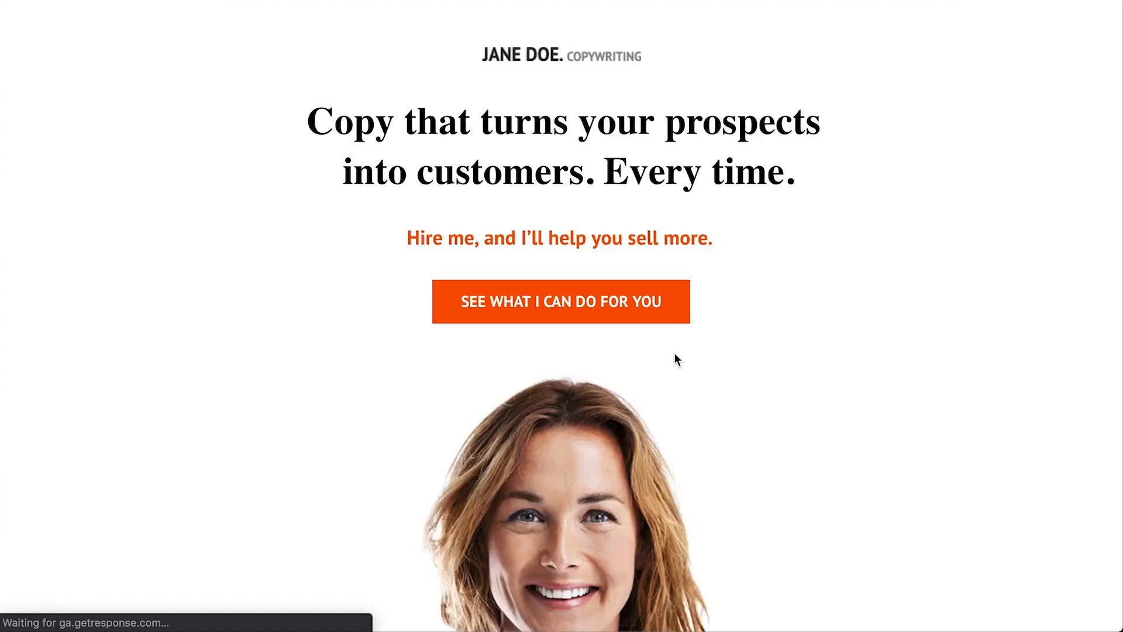
pyautogui.scroll(-20, 675, 358)
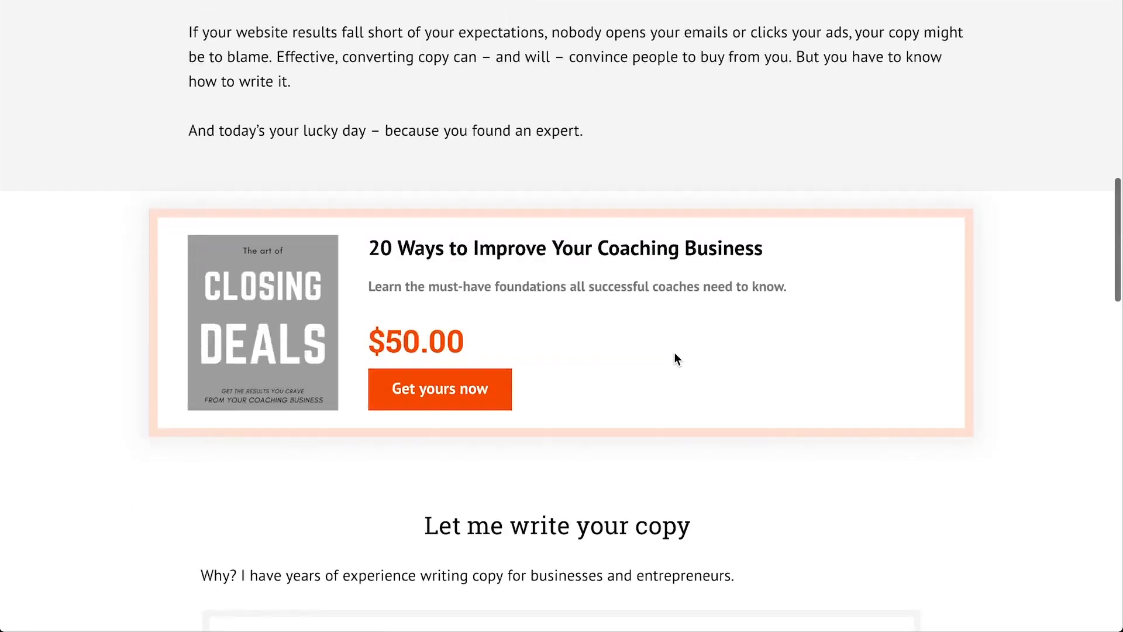
pyautogui.scroll(3, 675, 358)
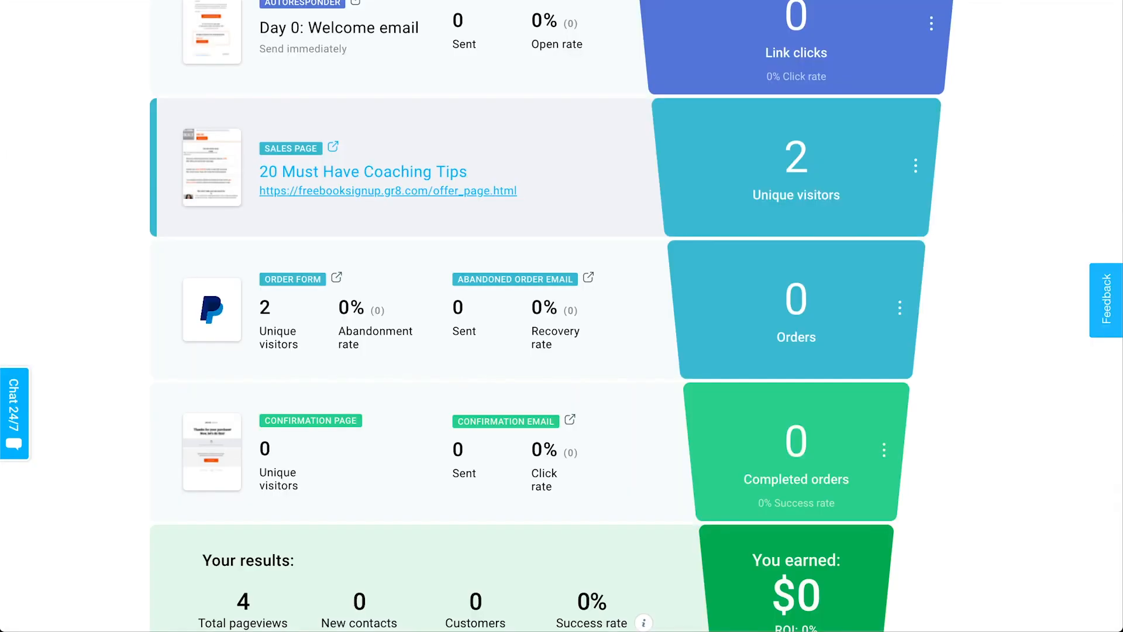
pyautogui.scroll(8, 275, 353)
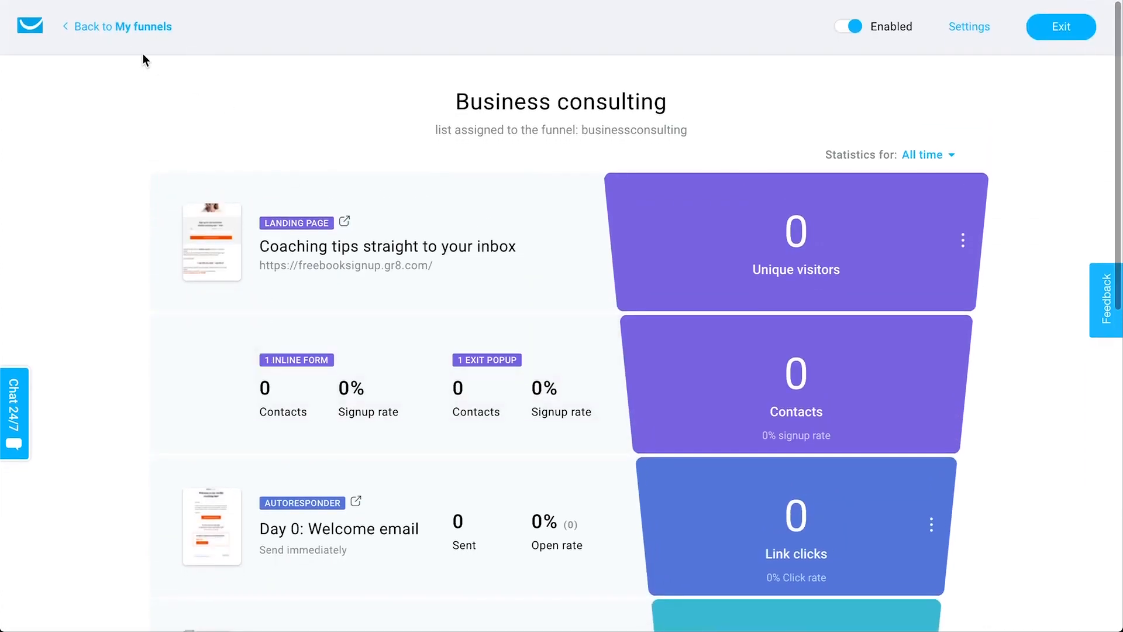
pyautogui.click(120, 27)
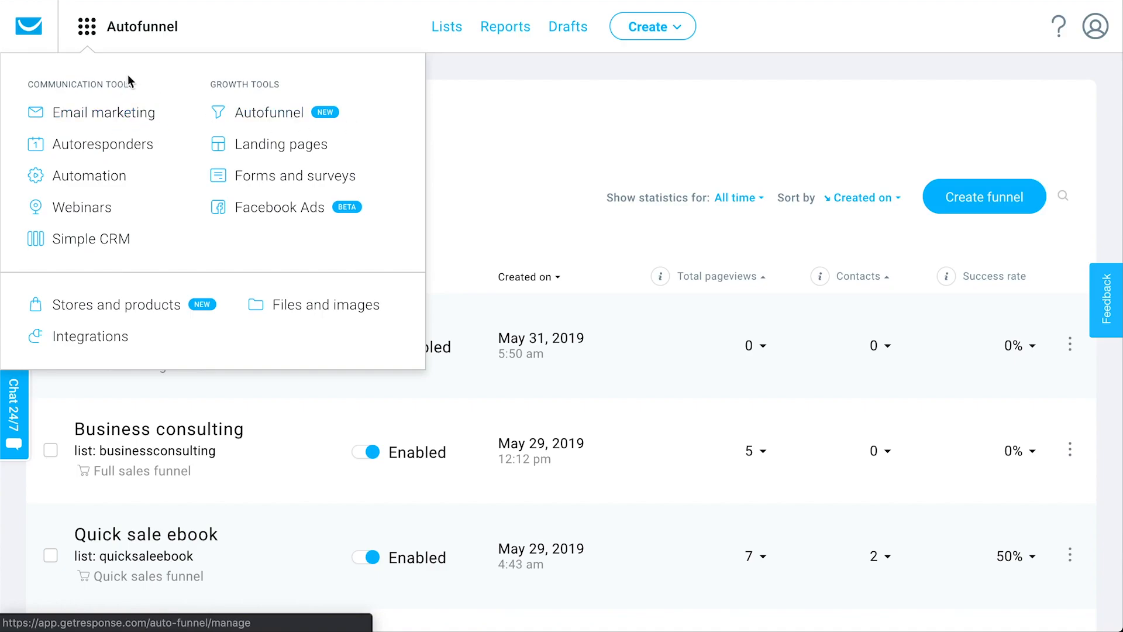
# Go to Email marketing and look over the newsletter list and the quick creation options.
pyautogui.click(96, 113)
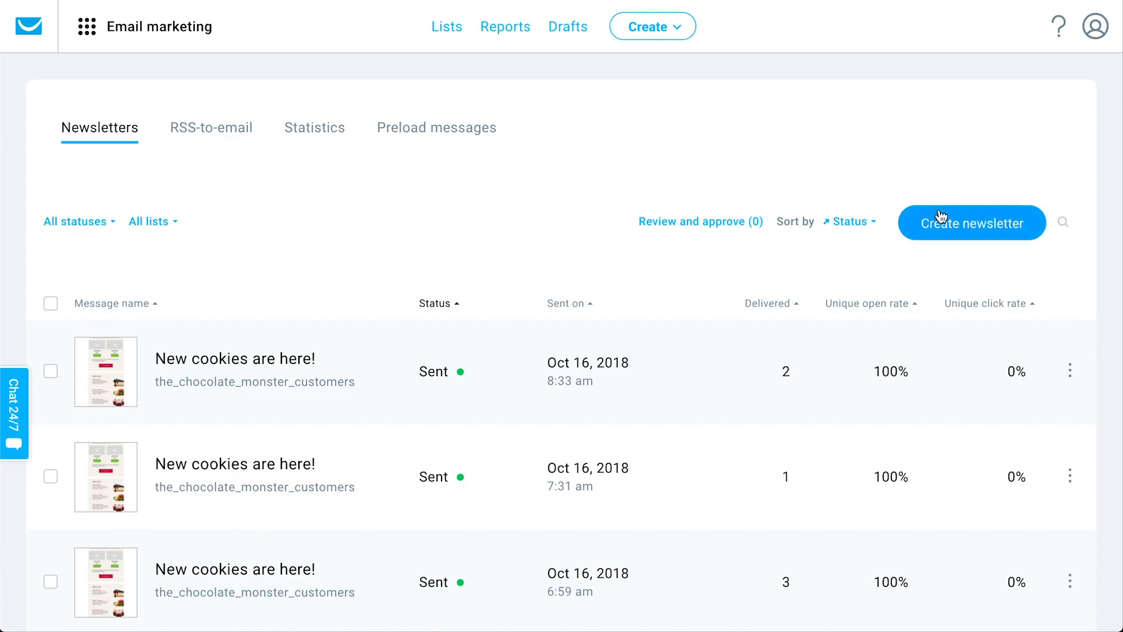
pyautogui.click(679, 27)
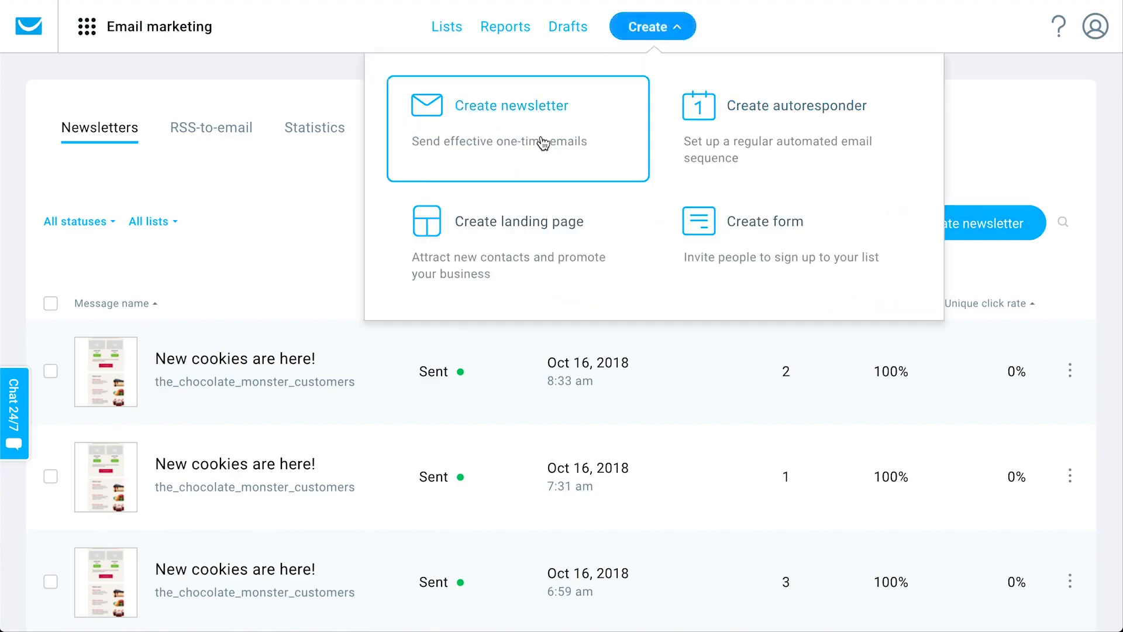
pyautogui.click(293, 200)
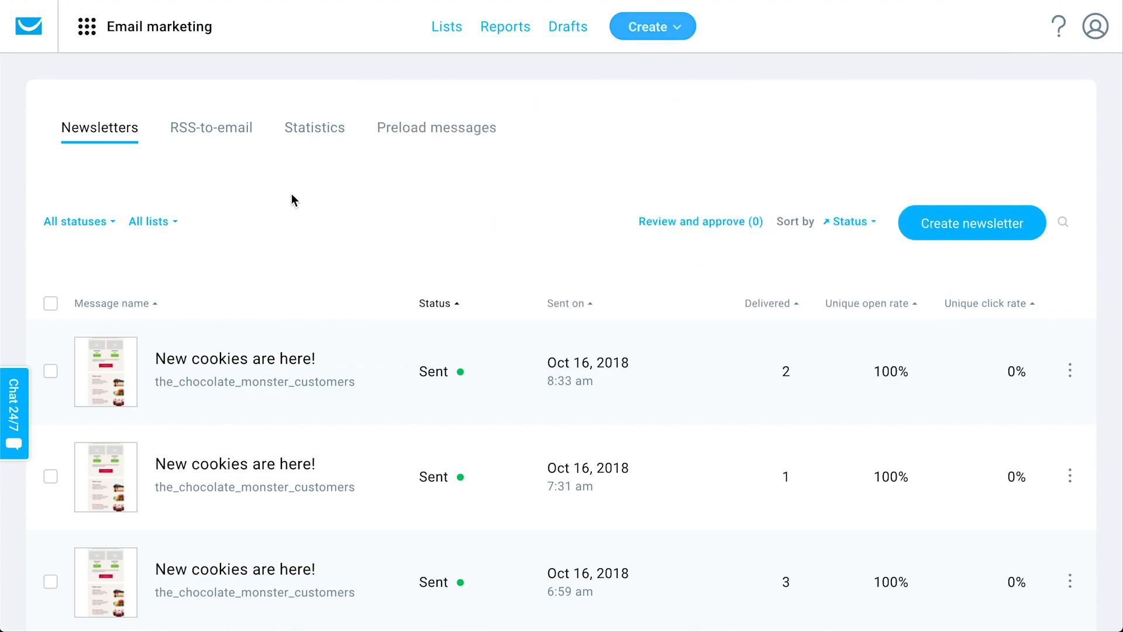
# Start a new newsletter with the message name "Announcement" and the subject "We've got big news!".
pyautogui.click(971, 226)
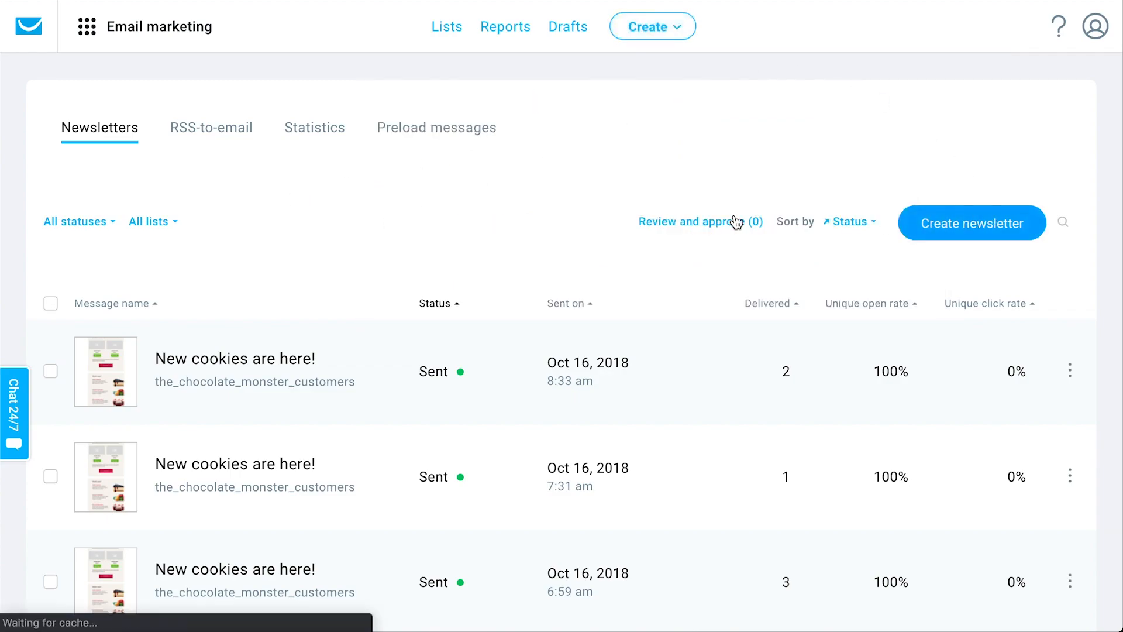
pyautogui.click(411, 395)
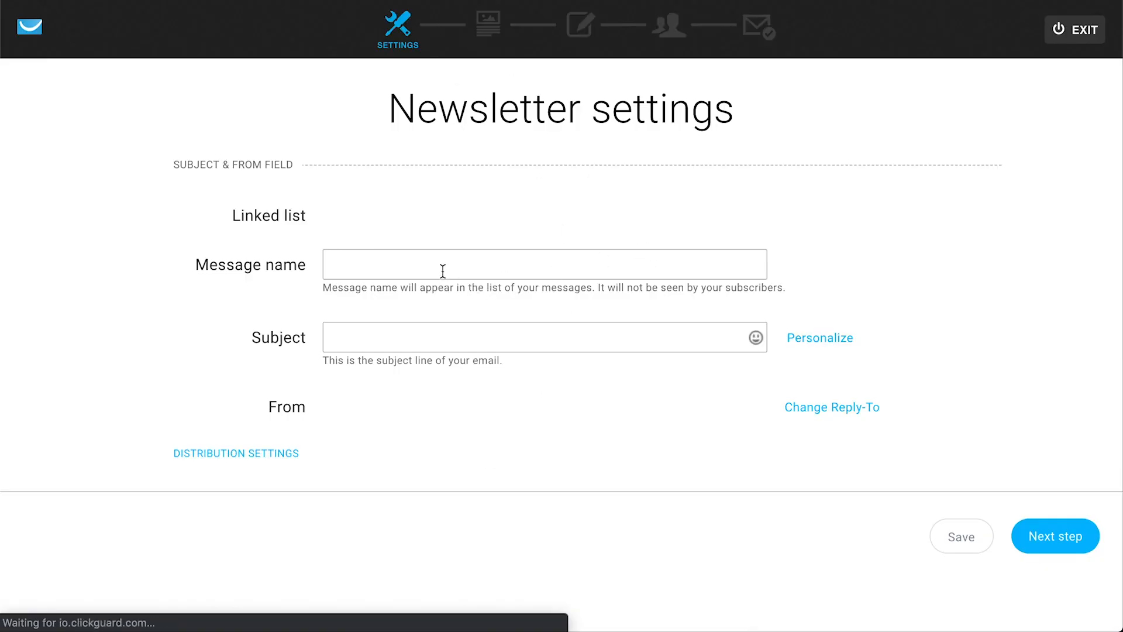
pyautogui.click(390, 277)
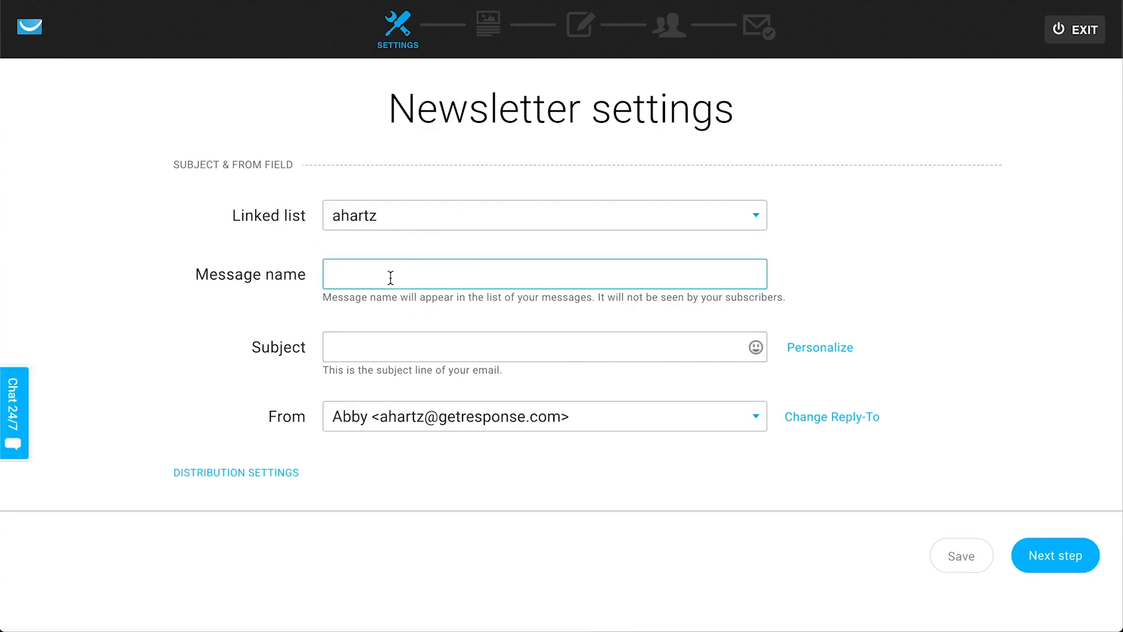
pyautogui.write('Announcement')
pyautogui.click(419, 342)
pyautogui.write("We've got big news!")
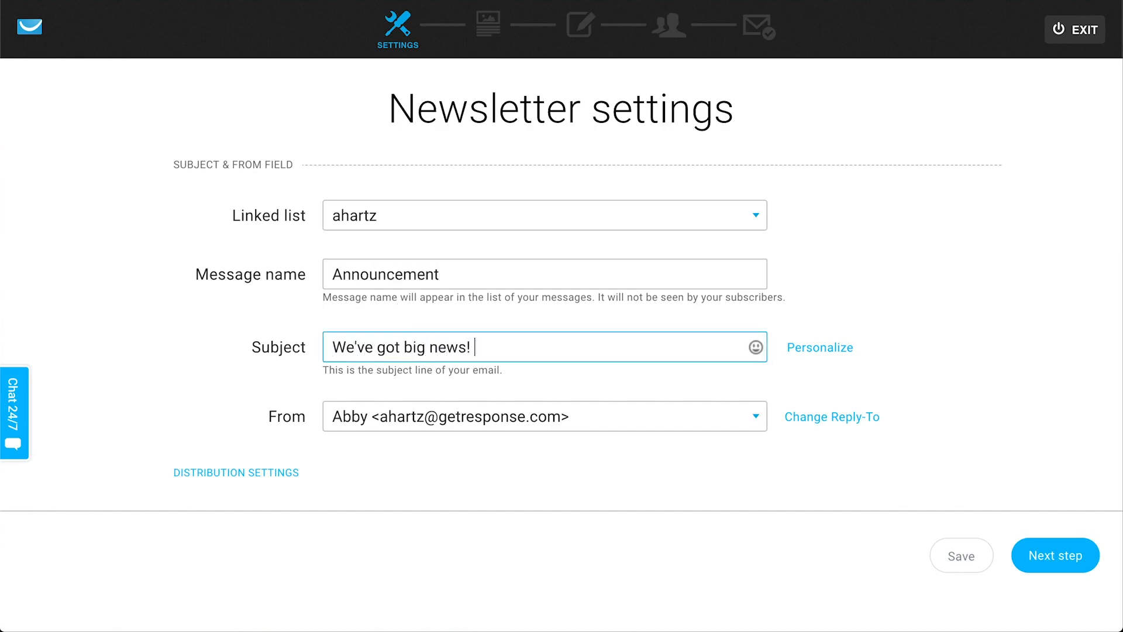
pyautogui.click(490, 416)
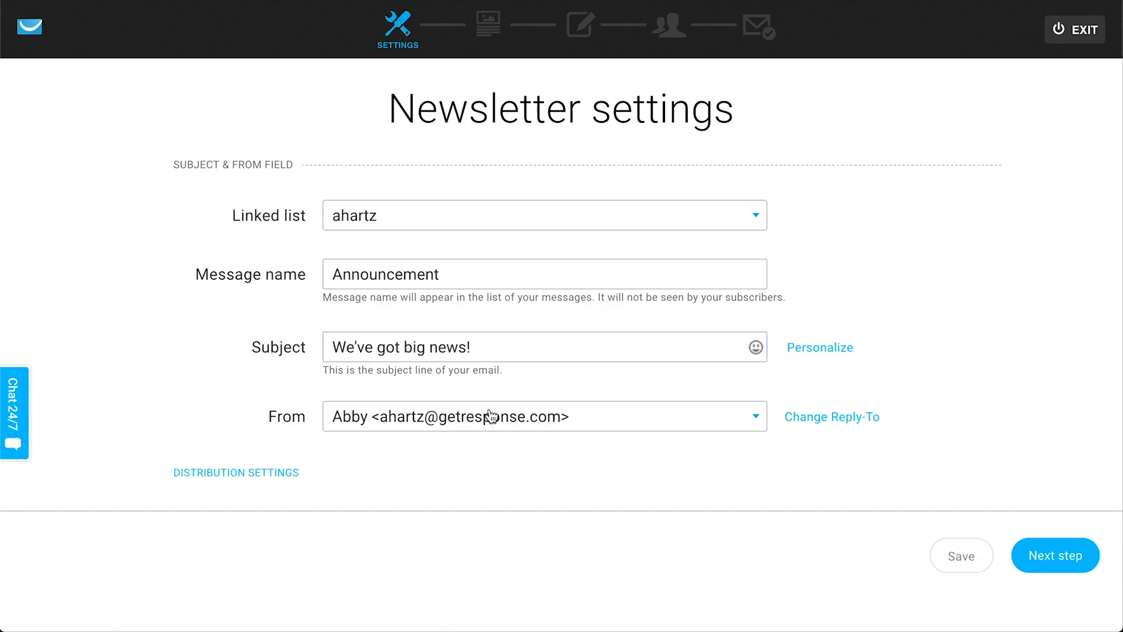
pyautogui.click(966, 373)
# Continue to the newsletter template gallery and open the predesigned "Consent confirmation 2" template in the editor.
pyautogui.click(1047, 548)
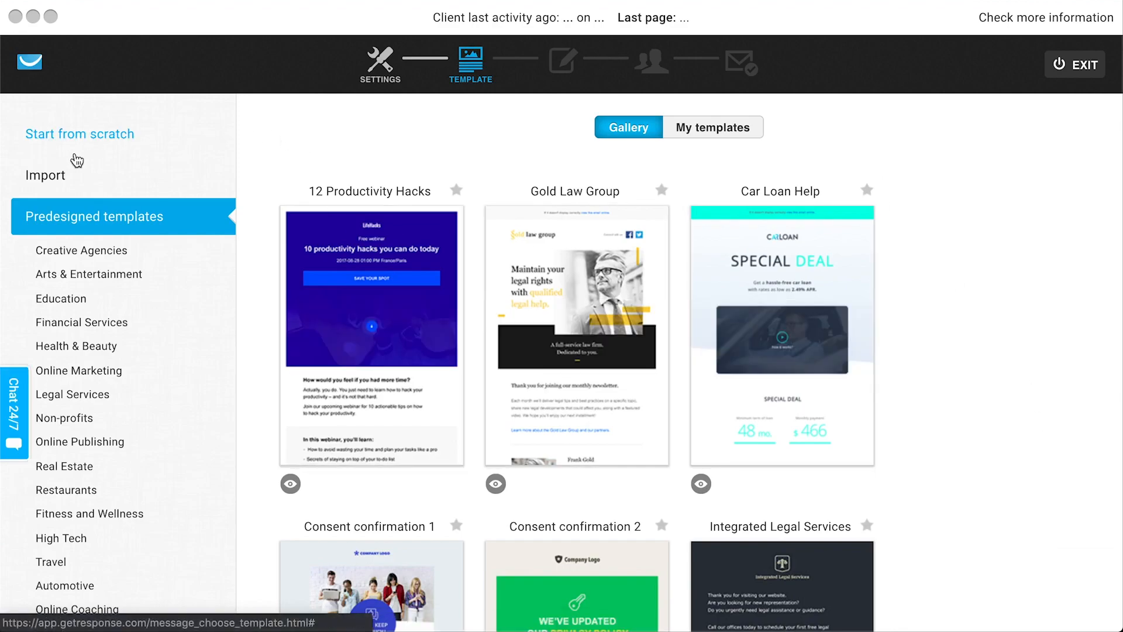
pyautogui.scroll(-2, 715, 442)
pyautogui.scroll(-3, 715, 443)
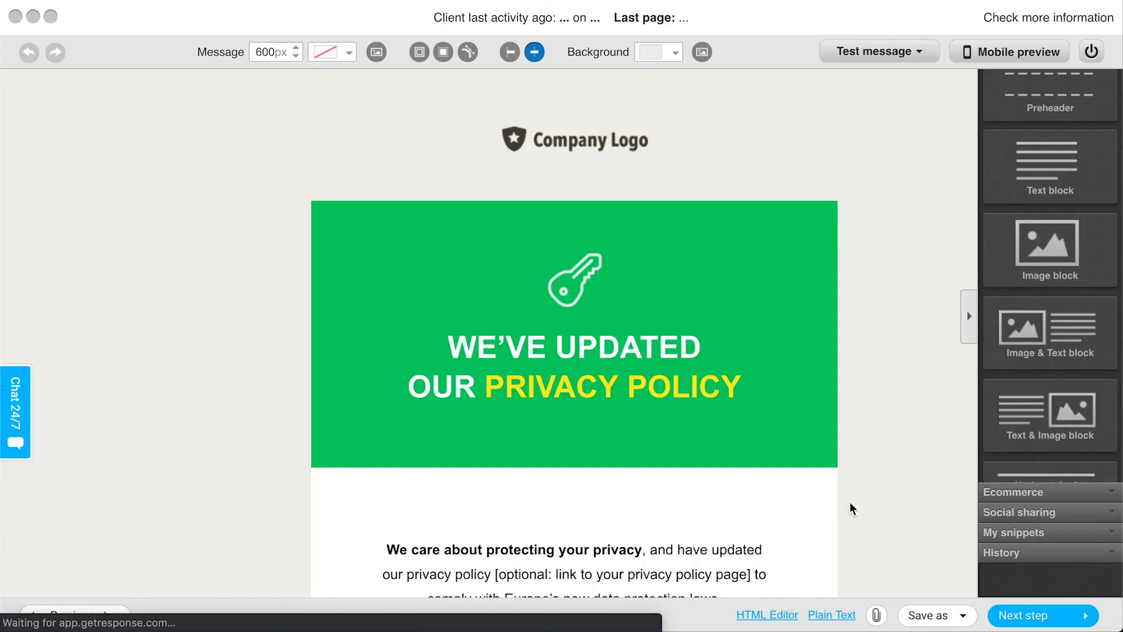
# Look over the privacy policy newsletter's content, the basic blocks, the text formatting options and the test message choices.
pyautogui.scroll(-6, 514, 346)
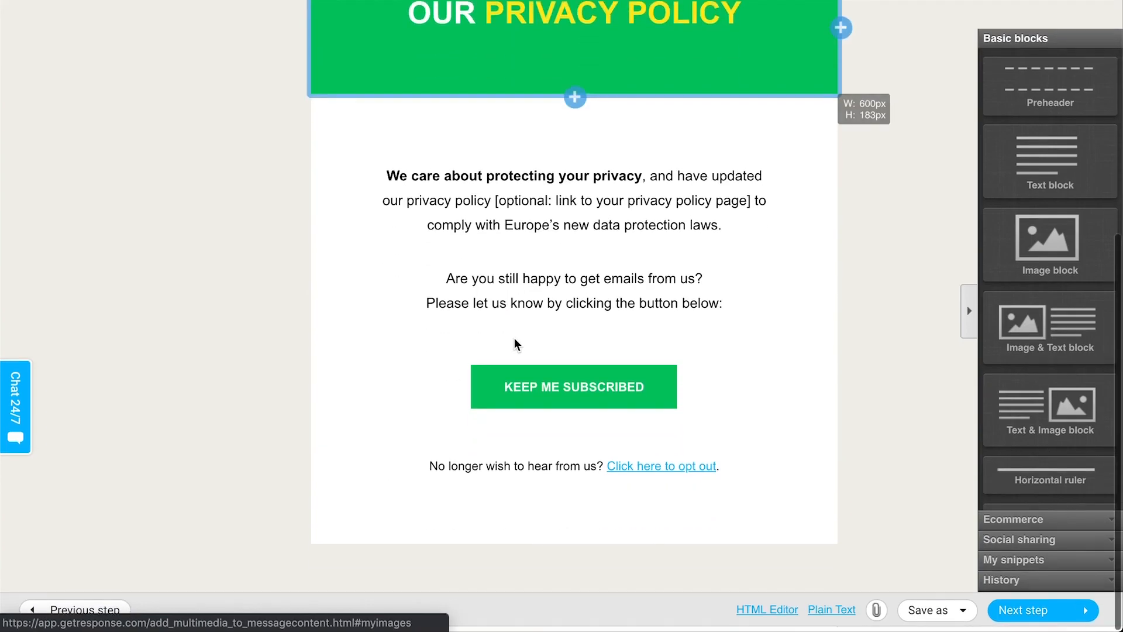
pyautogui.click(647, 169)
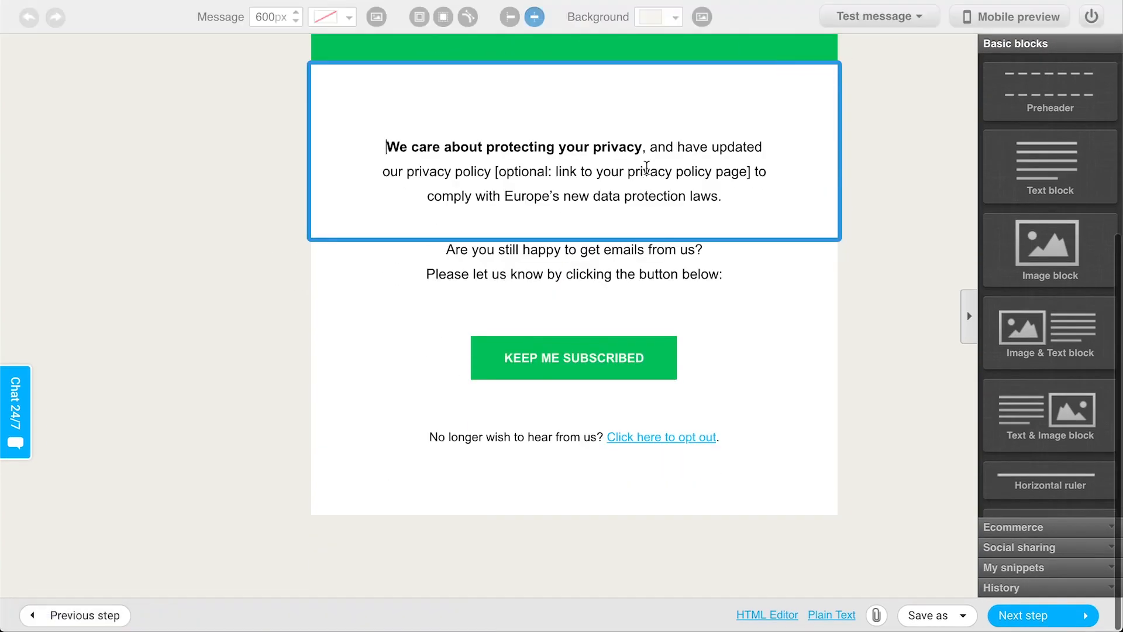
pyautogui.click(871, 409)
pyautogui.scroll(4, 712, 257)
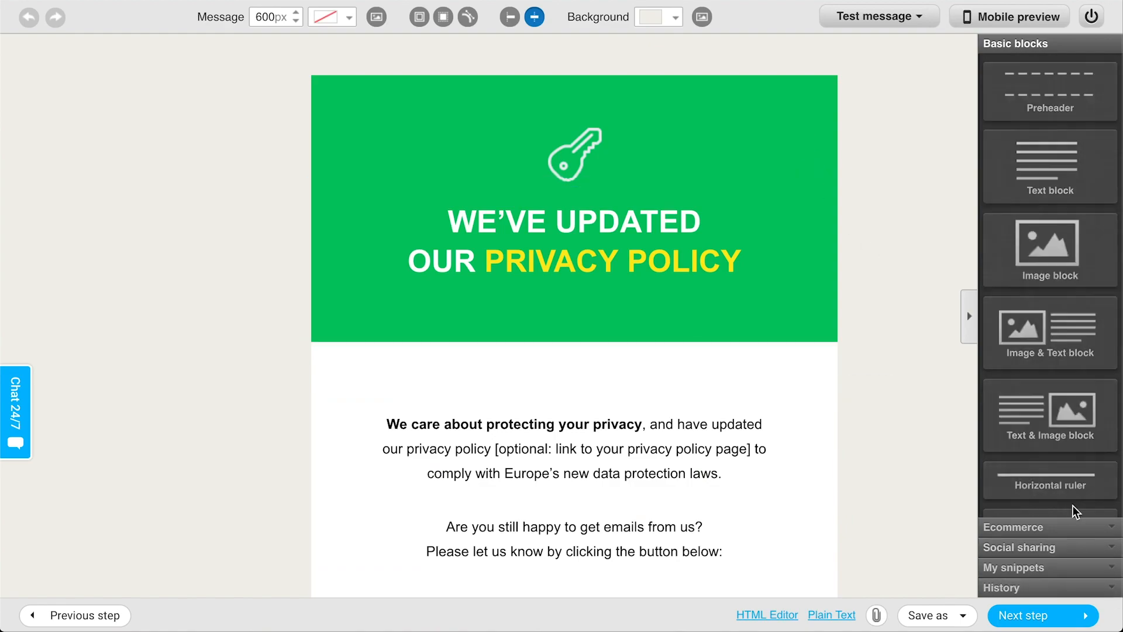
pyautogui.scroll(-2, 1073, 228)
pyautogui.scroll(1, 1073, 229)
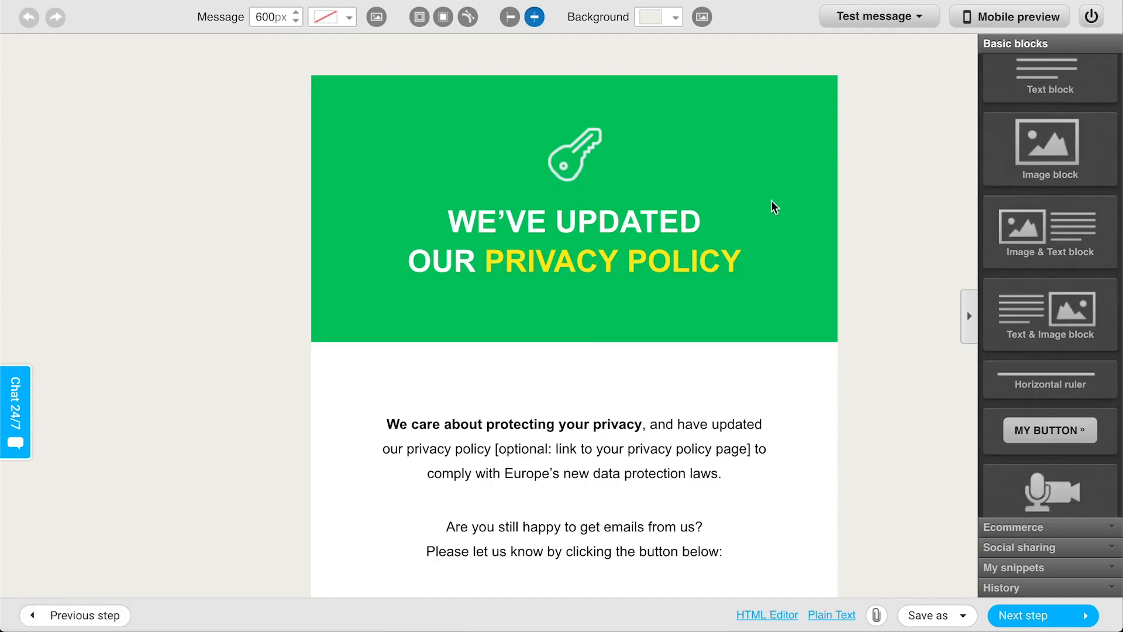
pyautogui.click(750, 470)
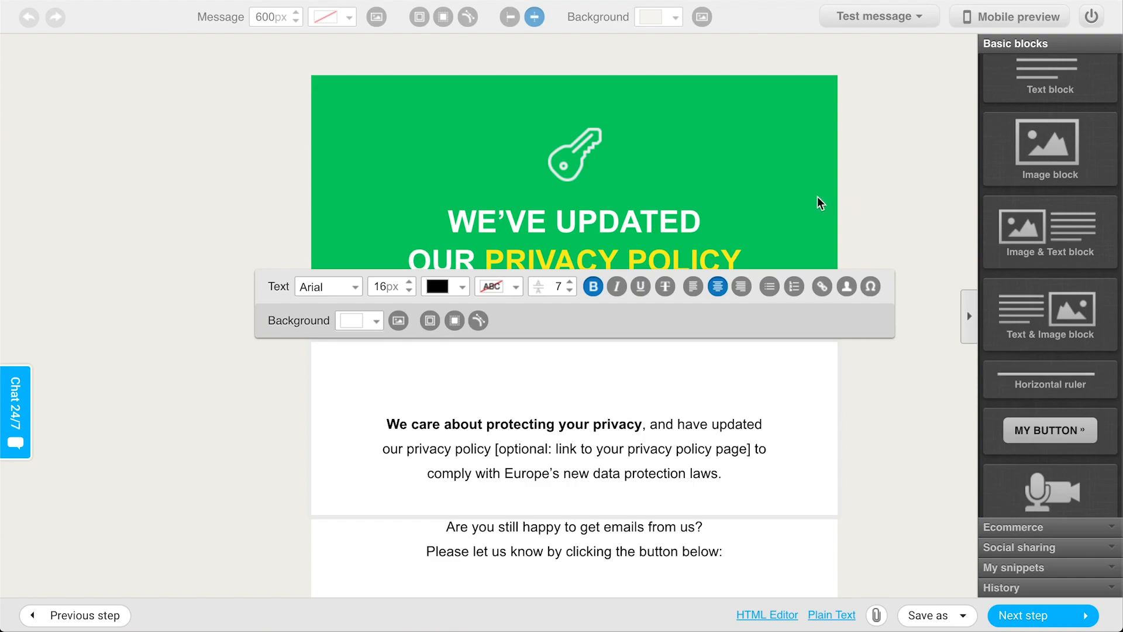
pyautogui.click(910, 166)
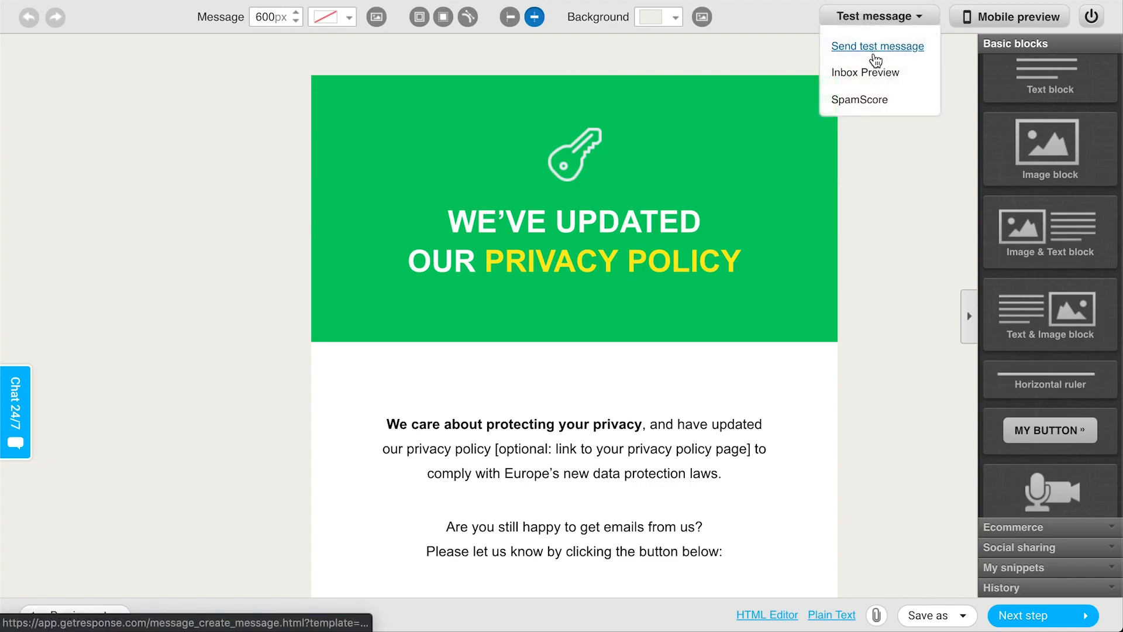
pyautogui.scroll(-2, 870, 398)
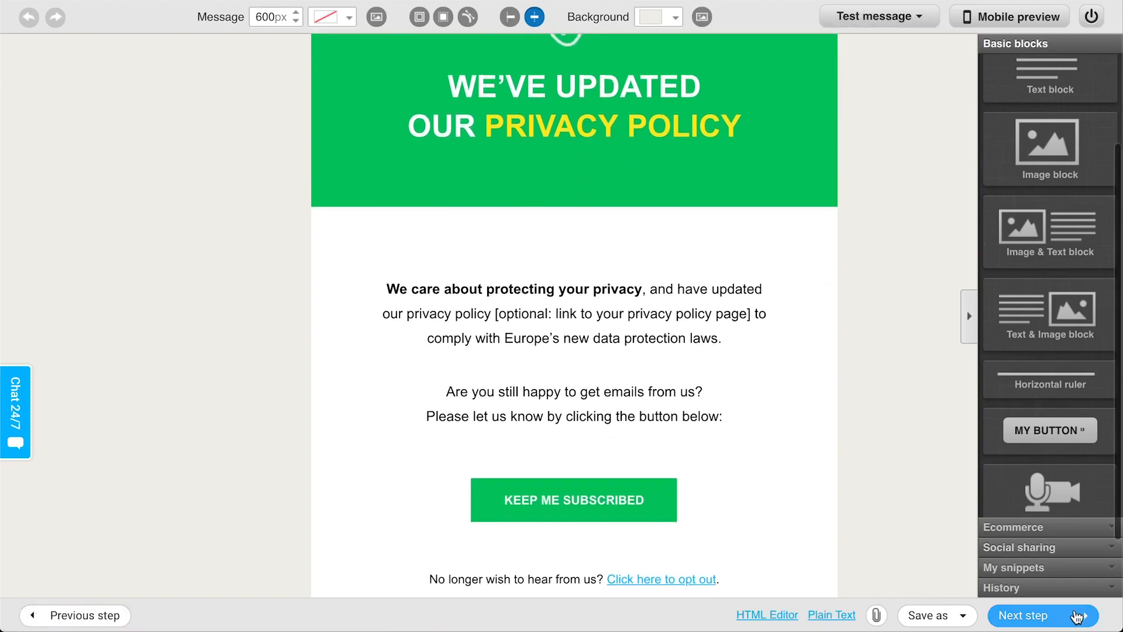
# Continue to the recipients and include the bootcamp_customers list for the newsletter.
pyautogui.click(1076, 616)
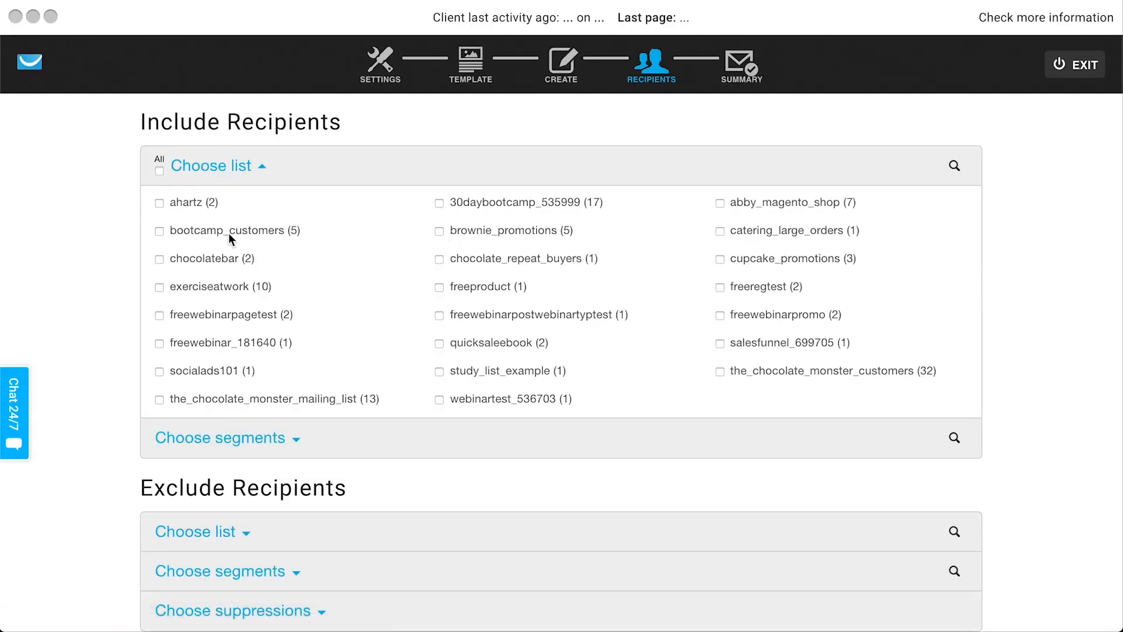
pyautogui.scroll(-3, 95, 196)
pyautogui.scroll(3, 94, 196)
pyautogui.scroll(-2, 102, 230)
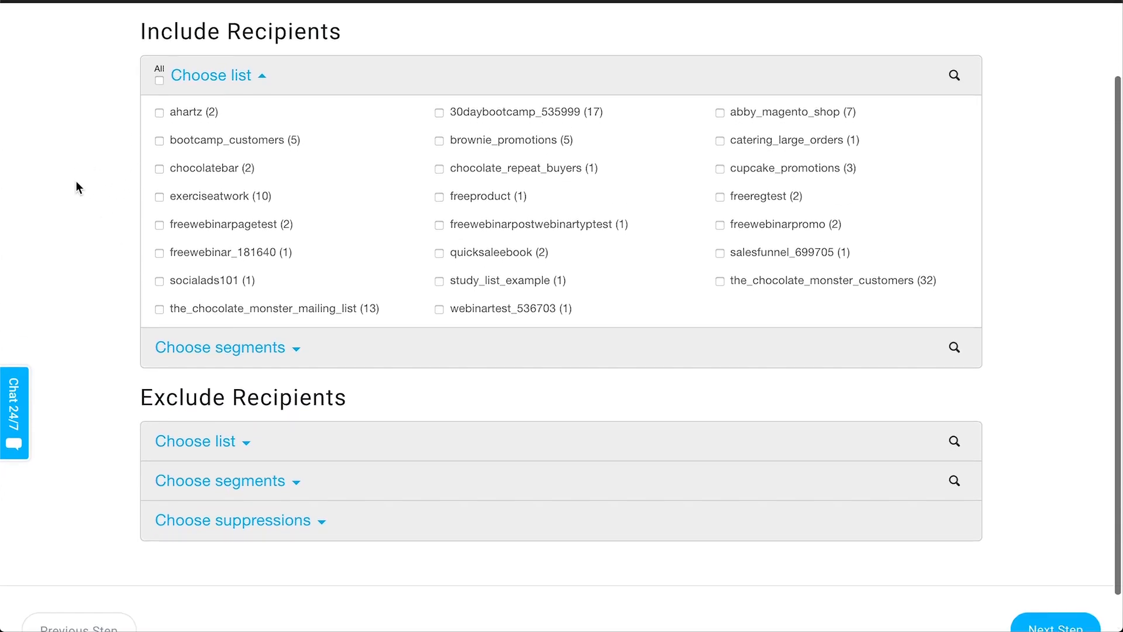
pyautogui.scroll(1, 110, 200)
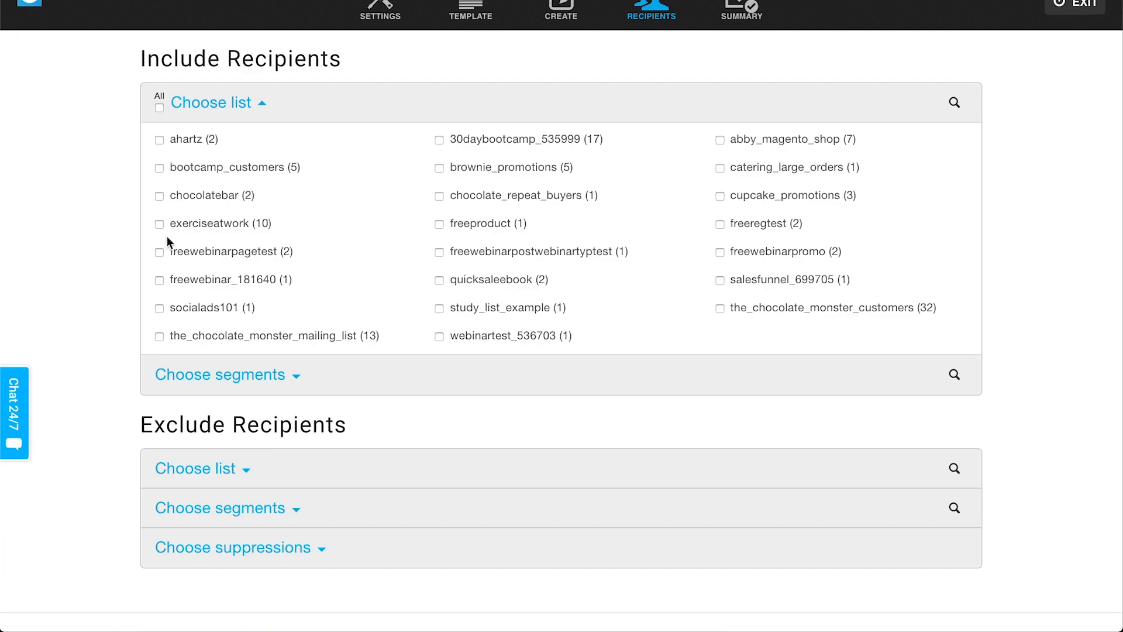
pyautogui.click(237, 167)
pyautogui.scroll(-3, 378, 231)
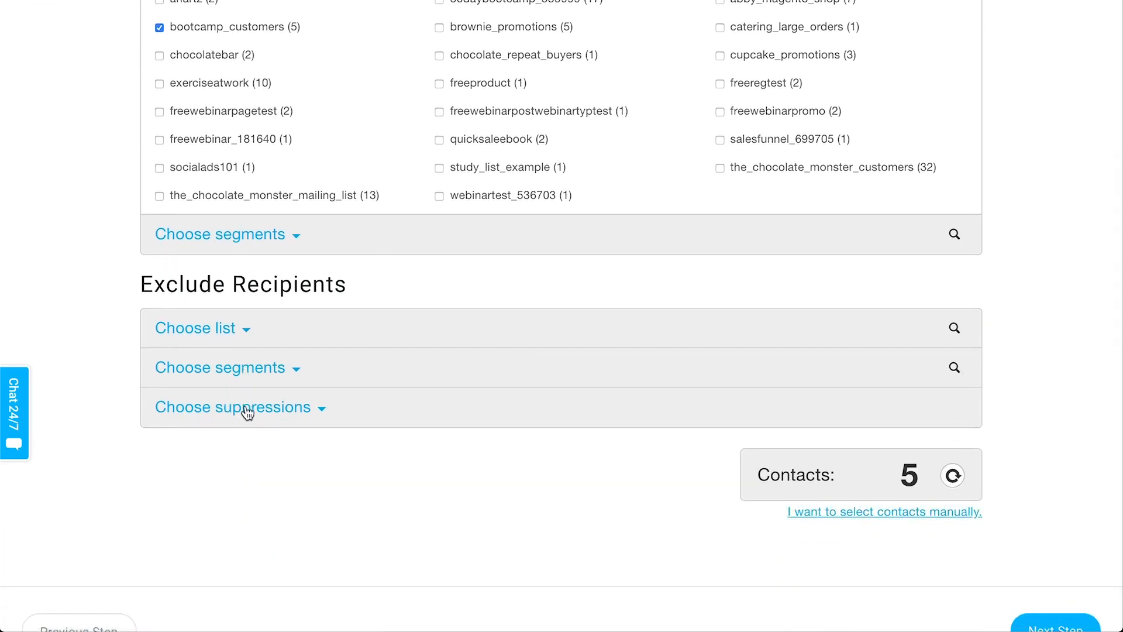
# Continue to the Announcement message summary and view the scheduling options, including the delivery date and time calendar.
pyautogui.click(1076, 623)
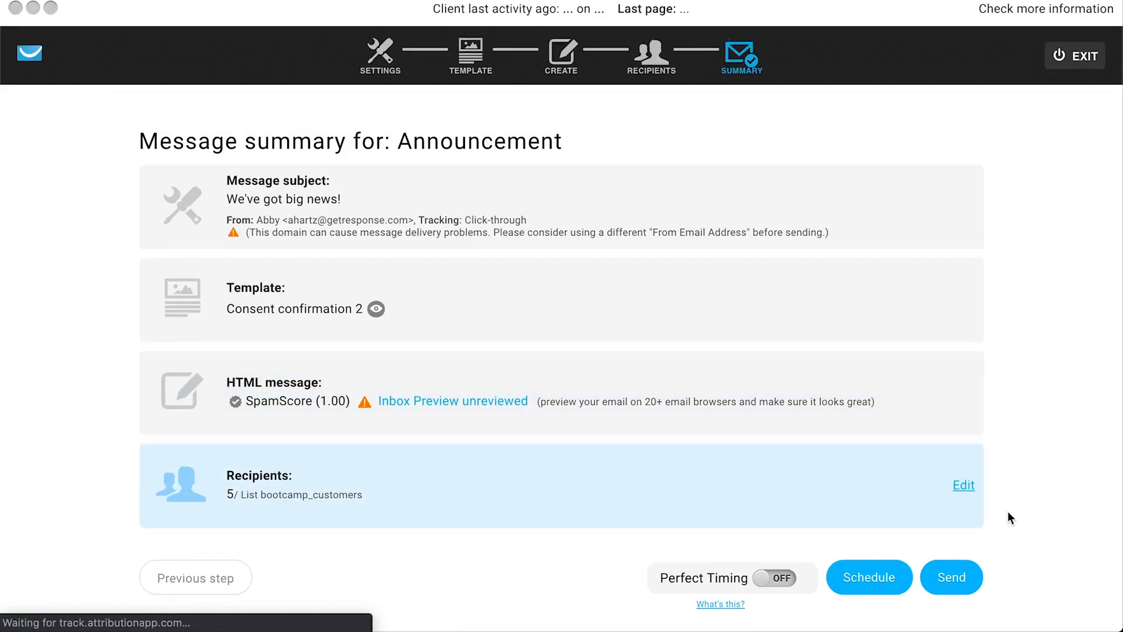
pyautogui.click(868, 586)
pyautogui.scroll(-5, 886, 184)
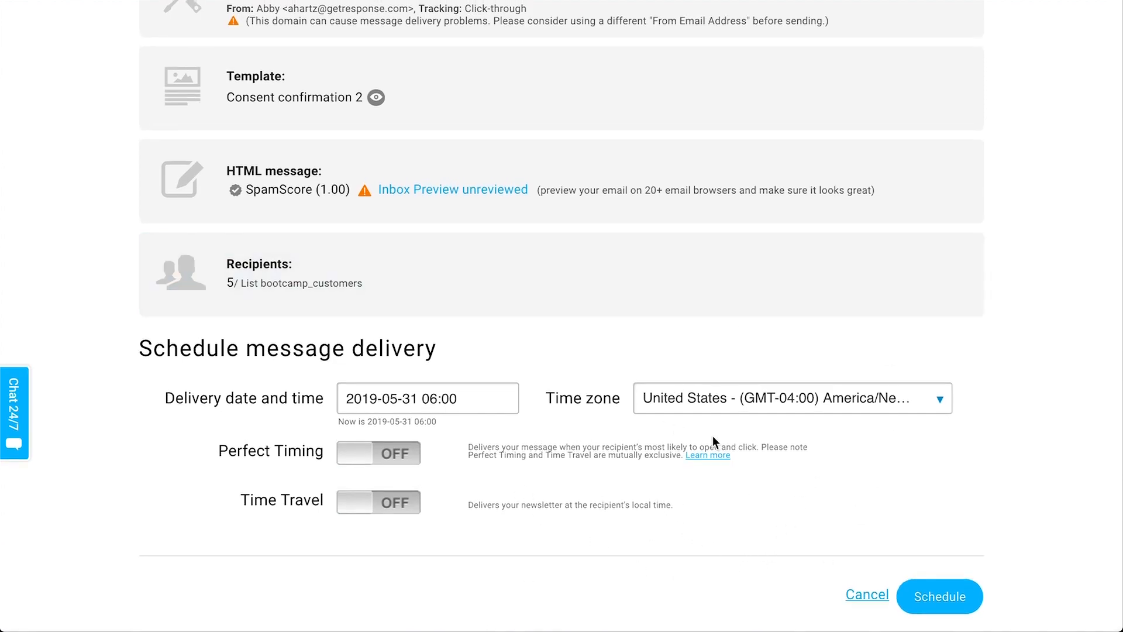
pyautogui.click(459, 397)
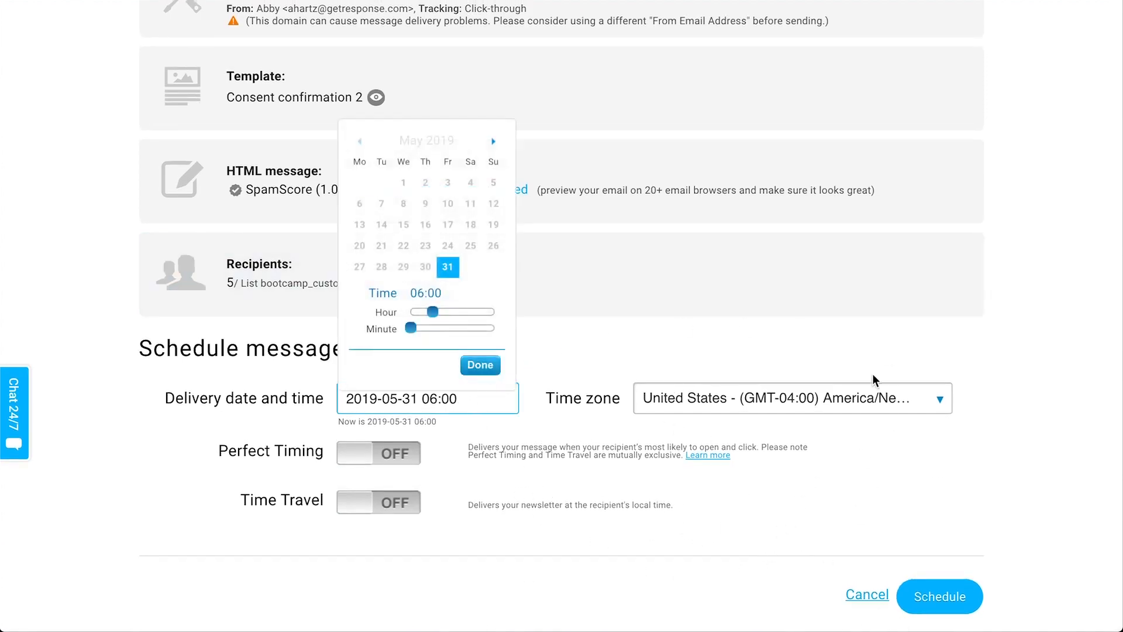
pyautogui.click(650, 514)
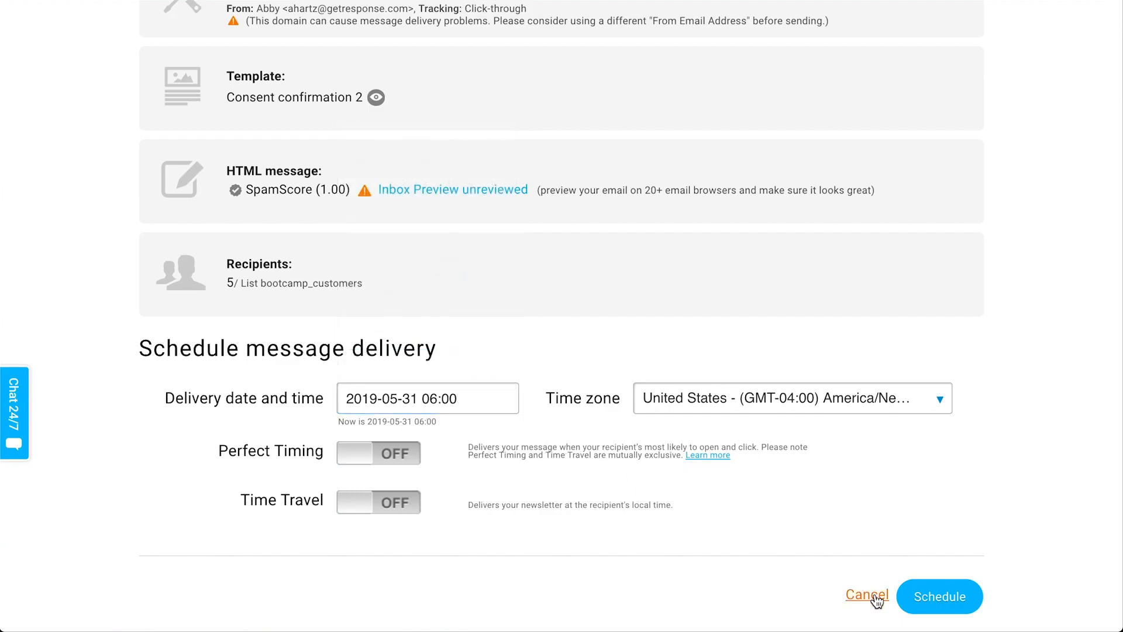
# Exit the newsletter creation to the dashboard and go to Autoresponders.
pyautogui.scroll(4, 875, 599)
pyautogui.click(1082, 65)
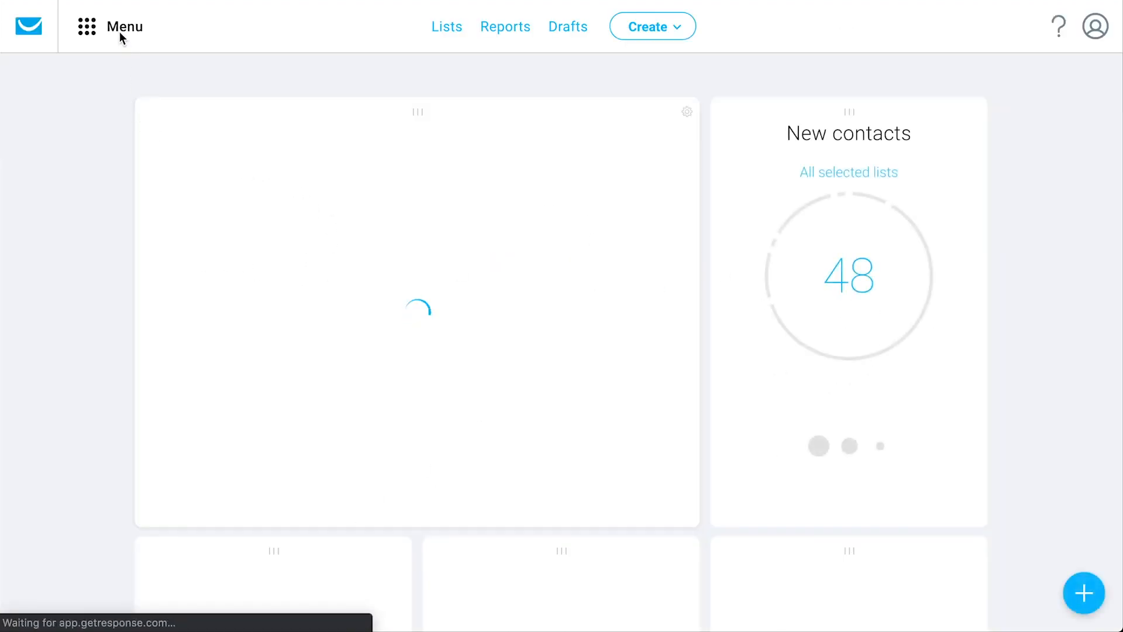
pyautogui.click(124, 30)
pyautogui.click(130, 32)
pyautogui.click(130, 34)
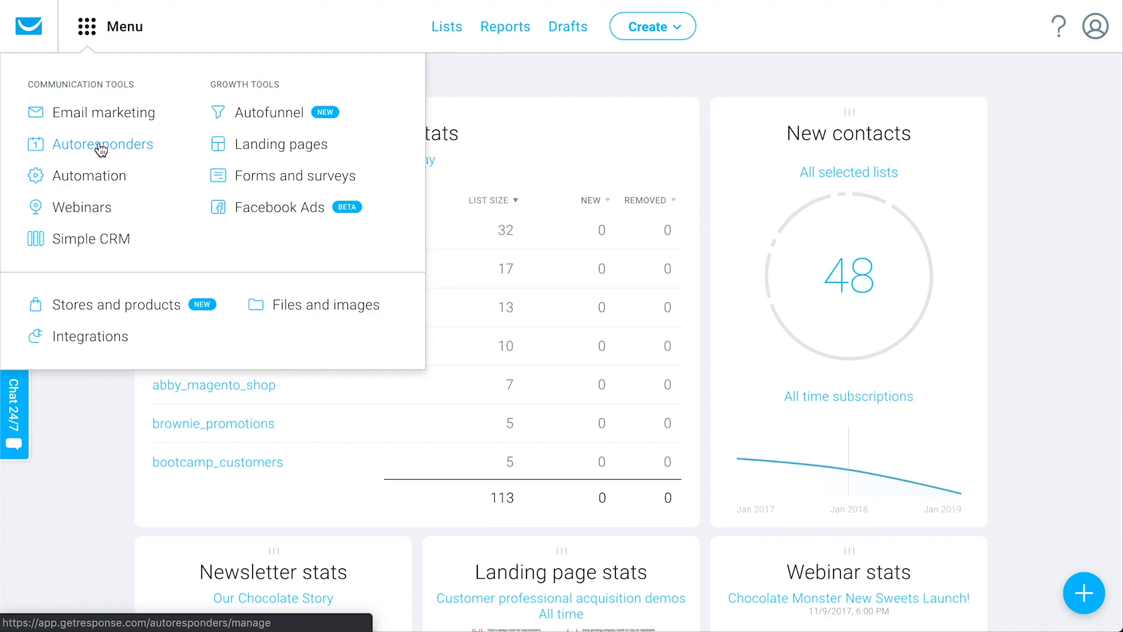
pyautogui.click(74, 150)
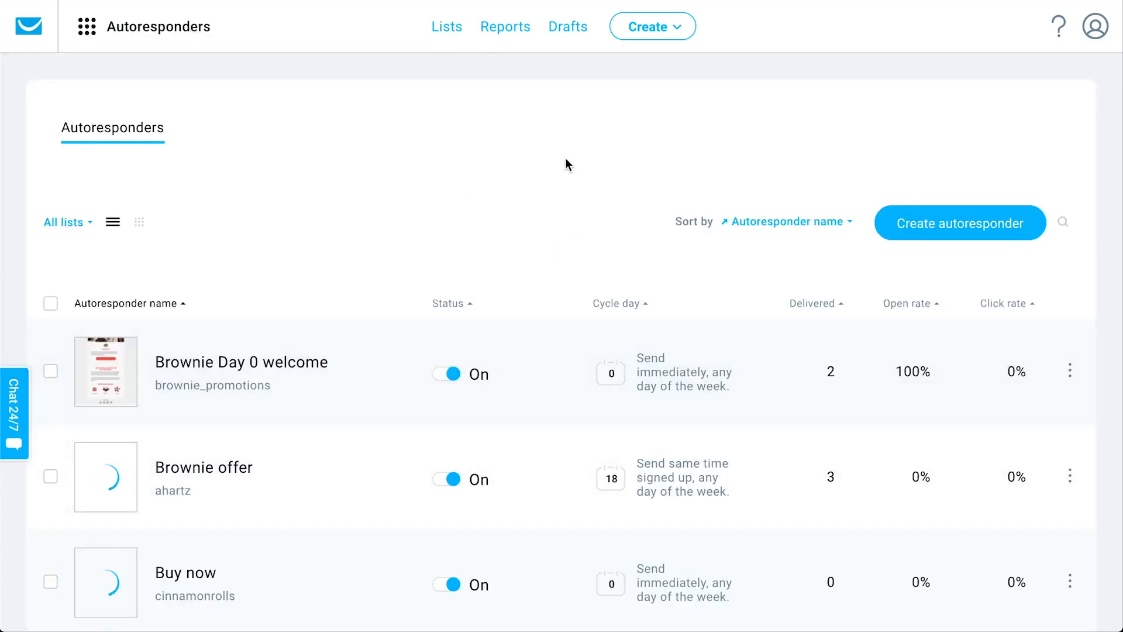
# Show the autoresponders in calendar view and filter them to the 30daybootcamp list.
pyautogui.click(143, 225)
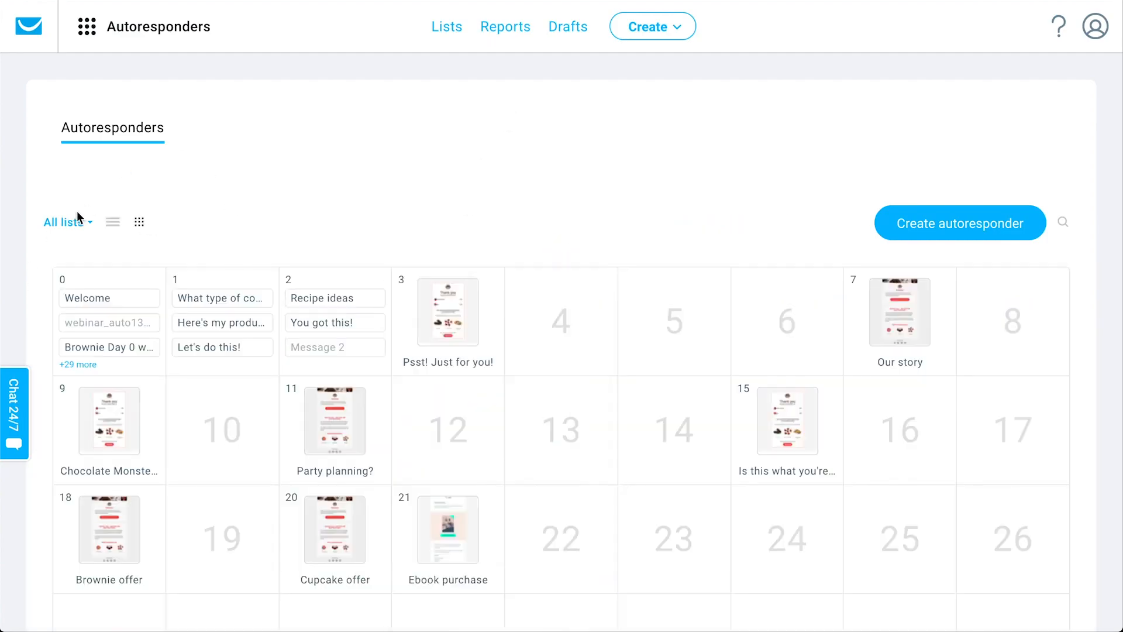
pyautogui.click(75, 228)
pyautogui.click(58, 307)
pyautogui.click(54, 339)
pyautogui.click(289, 578)
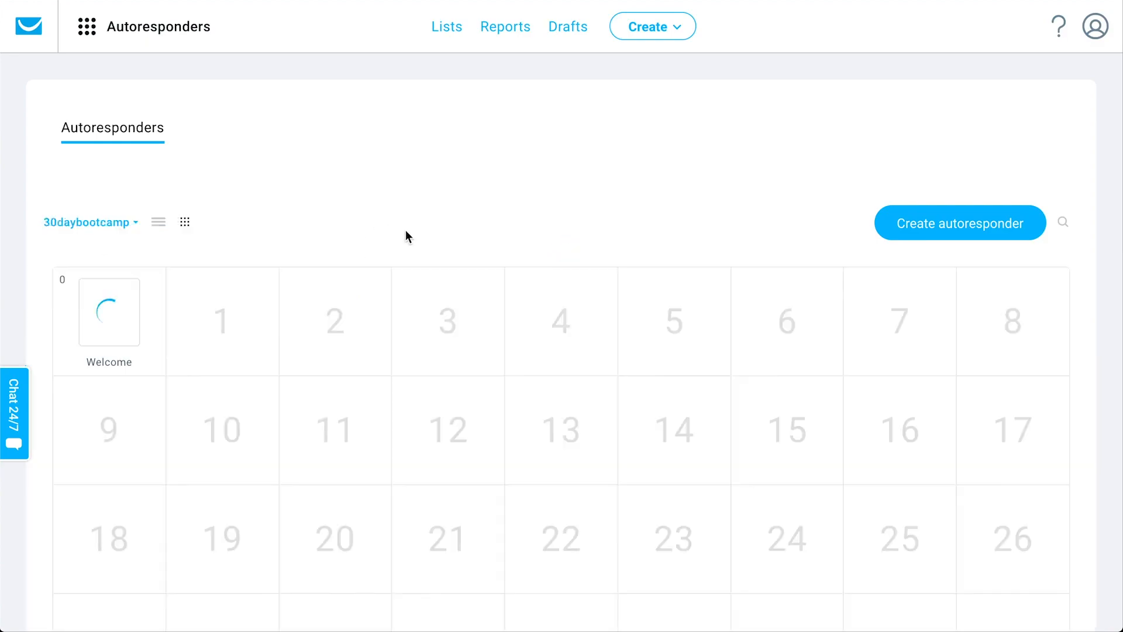
# Preview the Welcome autoresponder on day 0 and look over the other days of the cycle.
pyautogui.moveTo(107, 313)
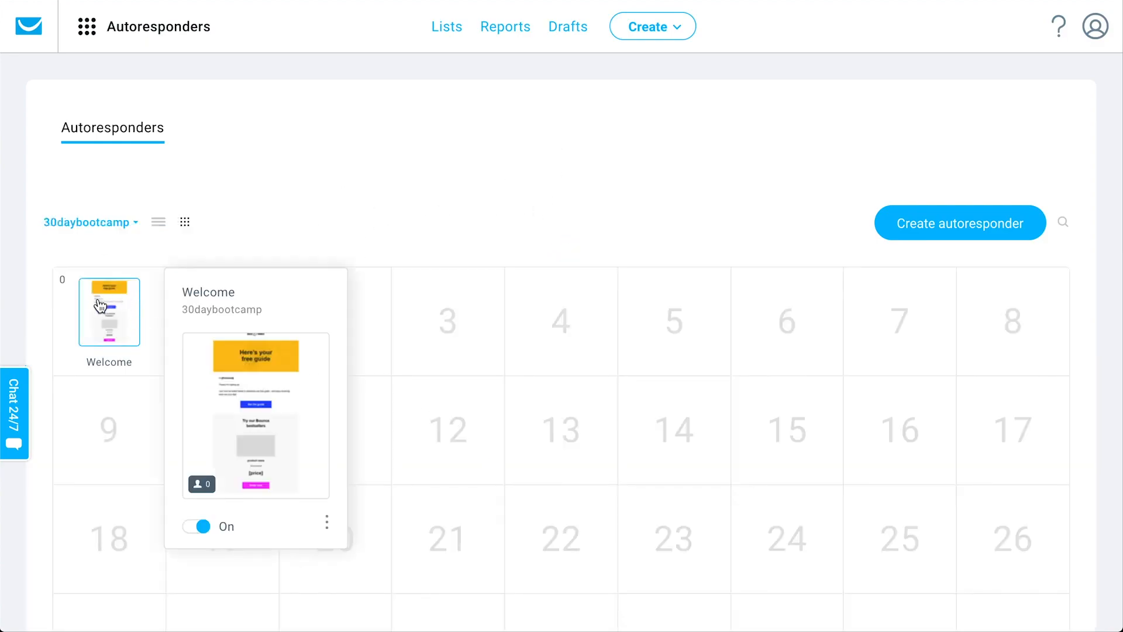
pyautogui.scroll(-2, 372, 228)
pyautogui.scroll(2, 370, 217)
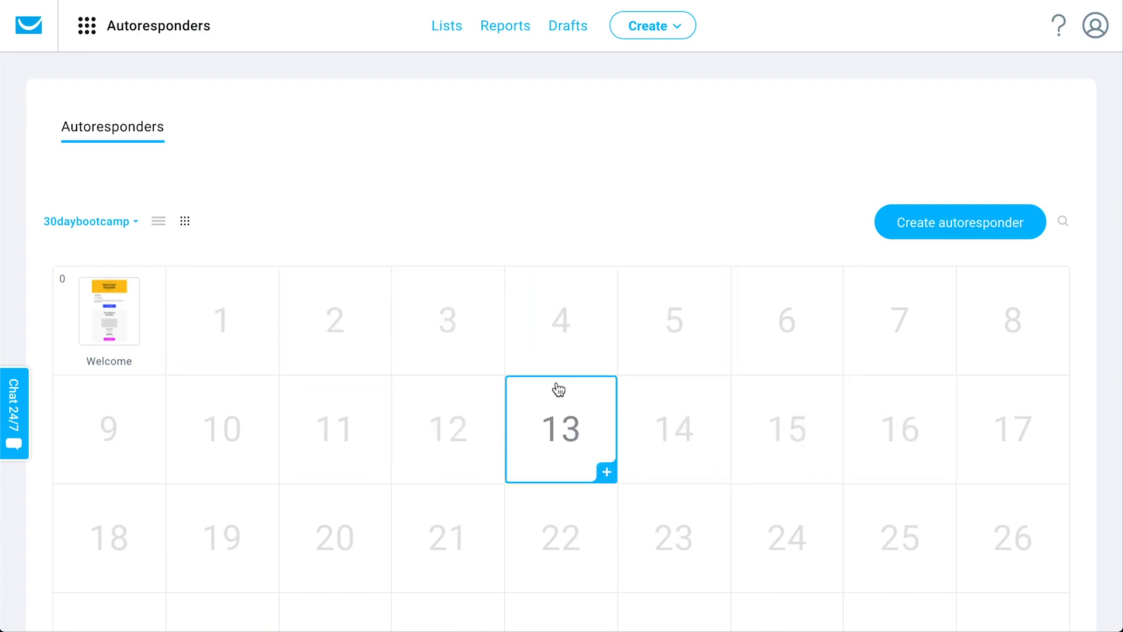
pyautogui.scroll(-1, 550, 426)
pyautogui.scroll(-1, 556, 424)
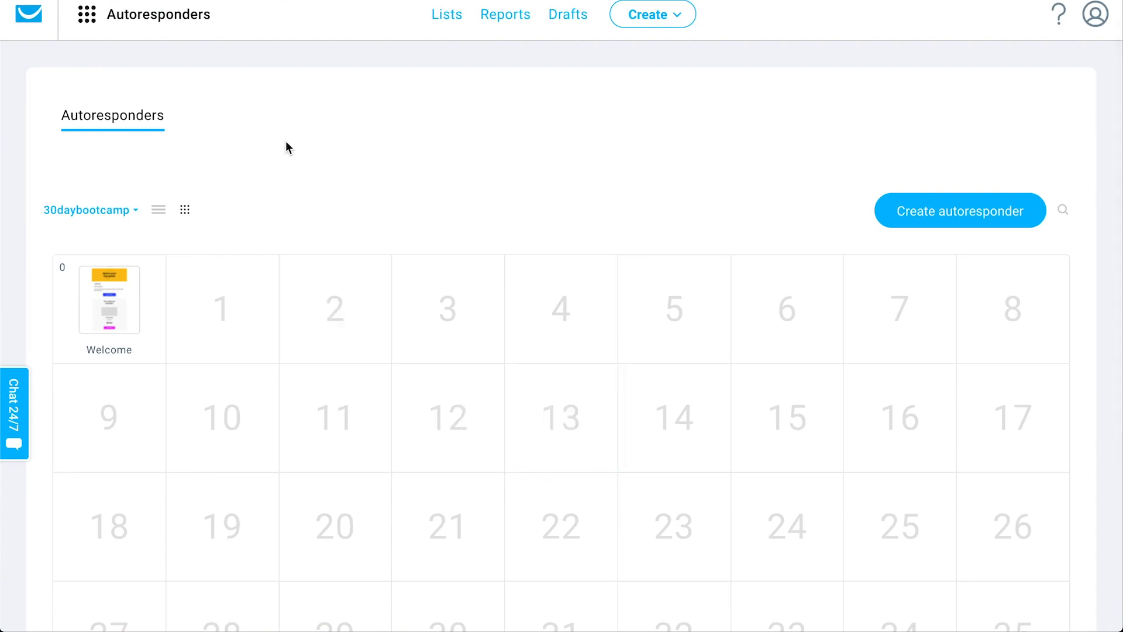
# Look over the available communication and growth tools and go to Landing pages.
pyautogui.click(190, 34)
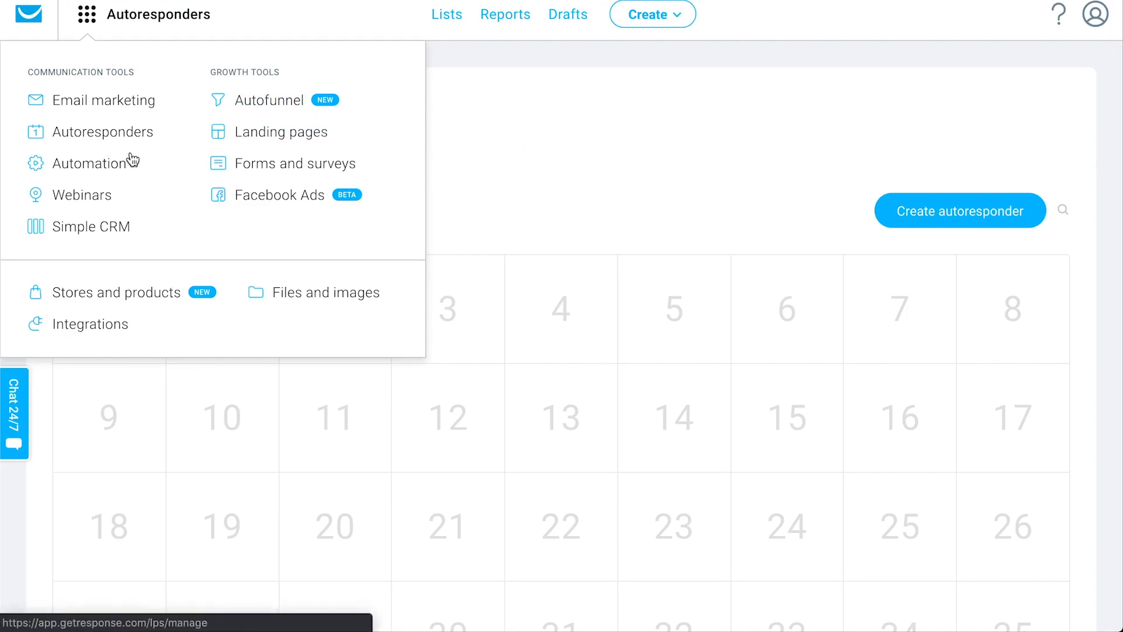
pyautogui.click(660, 188)
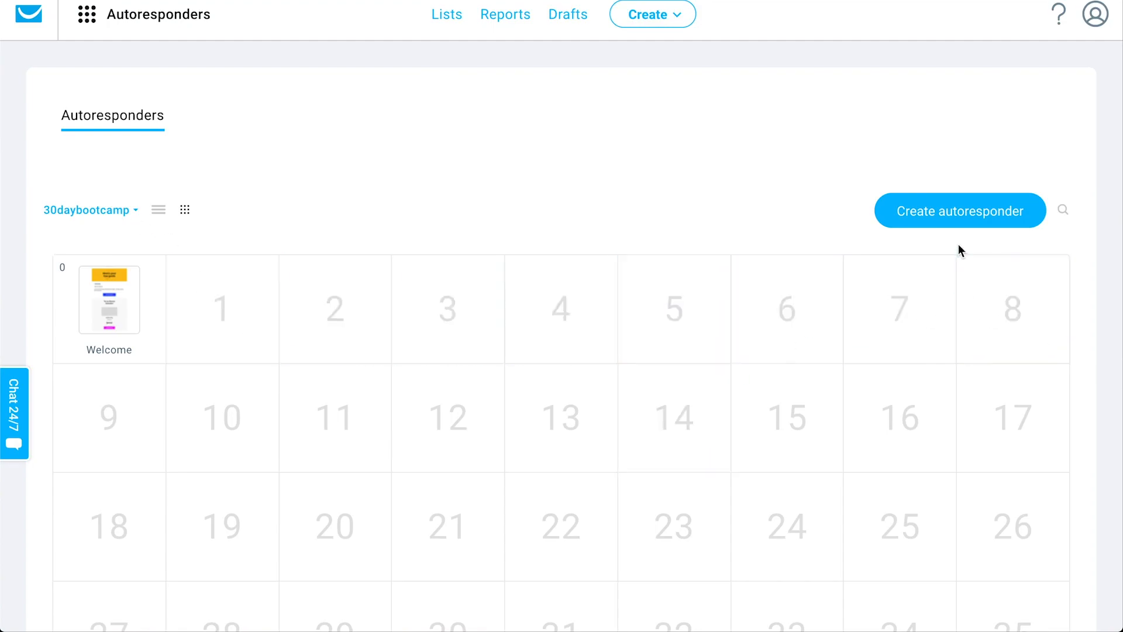
pyautogui.scroll(1, 631, 209)
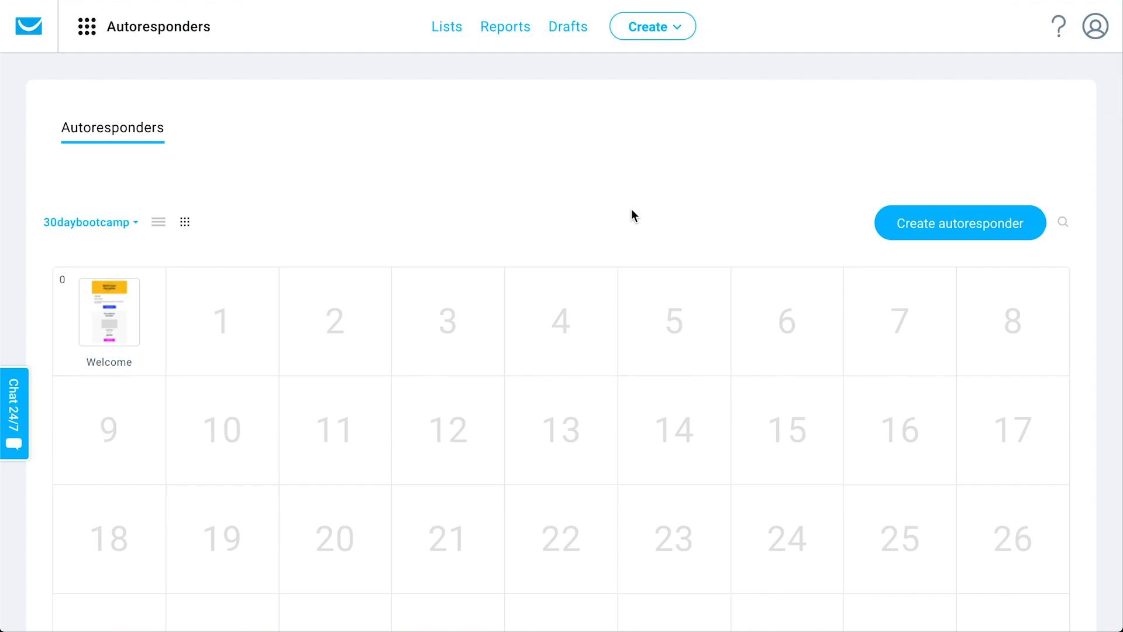
pyautogui.click(150, 37)
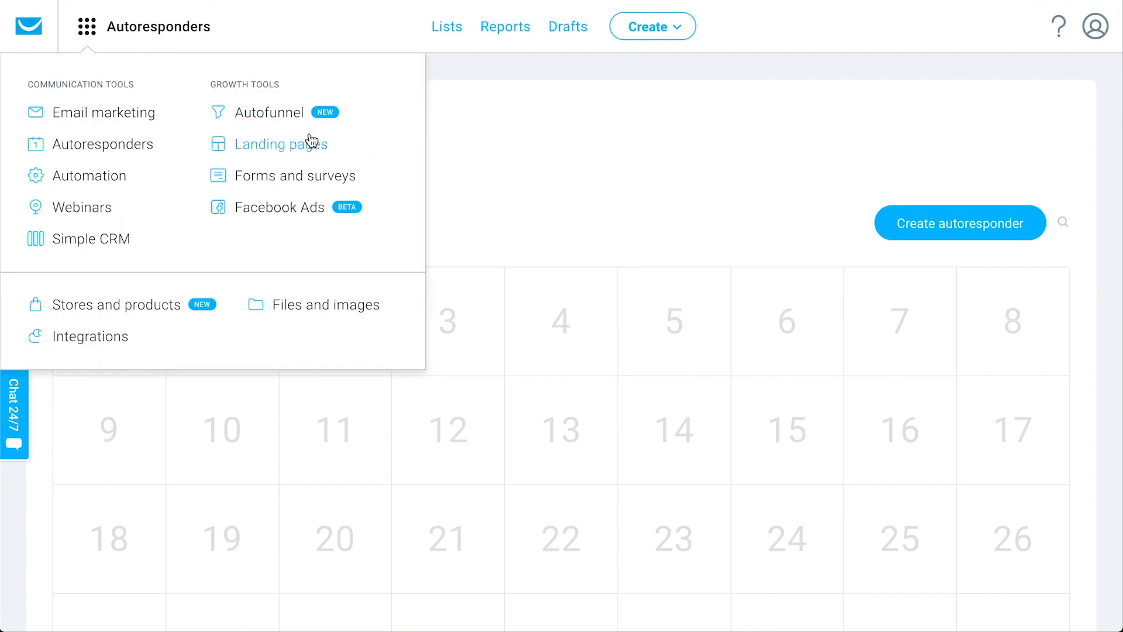
pyautogui.click(265, 153)
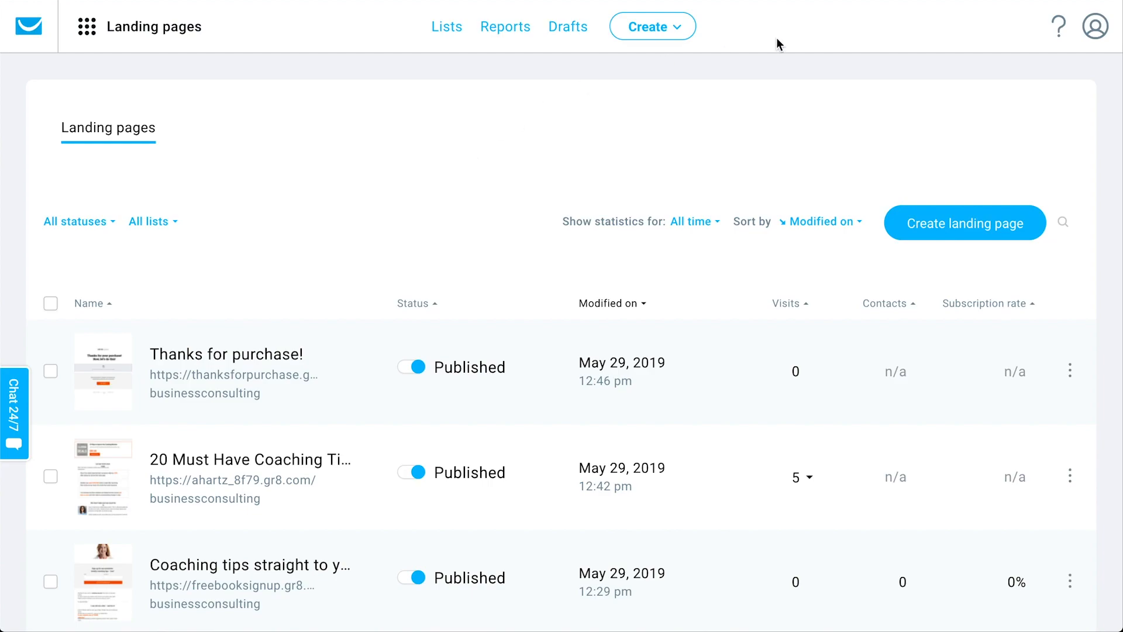
# Start a new landing page instead of restoring the autosaved design, and look over the template categories.
pyautogui.click(961, 237)
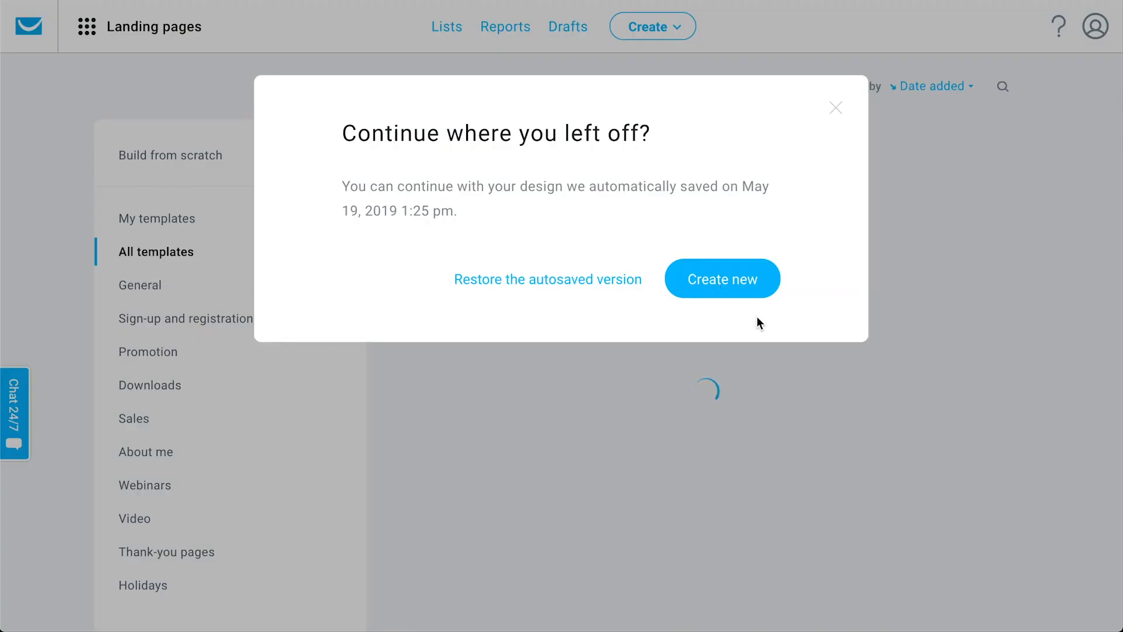
pyautogui.click(734, 283)
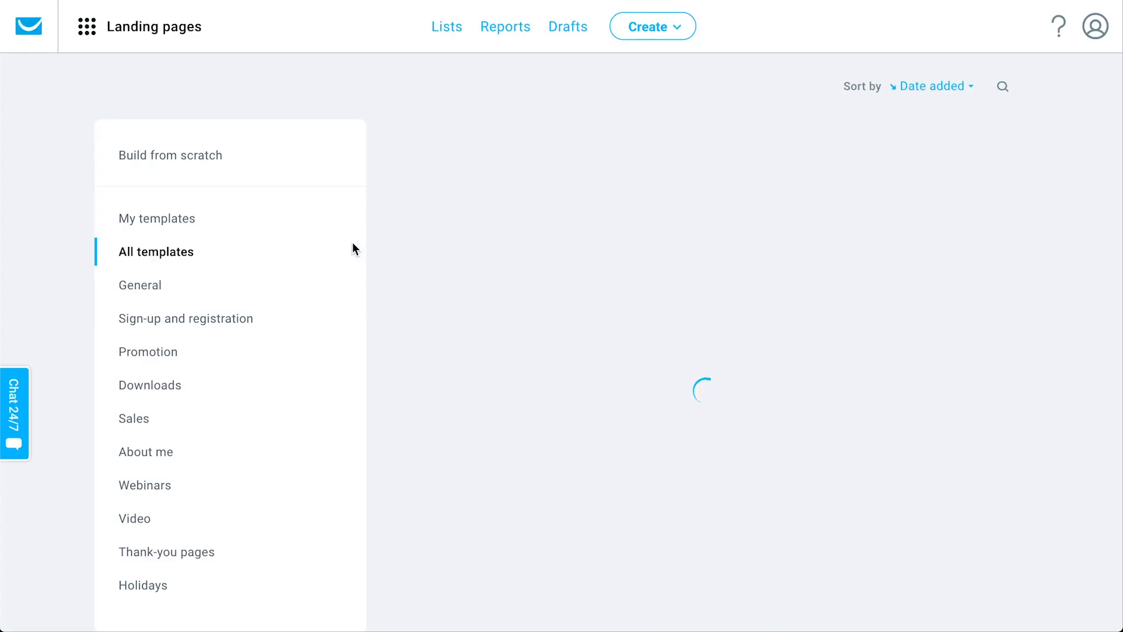
pyautogui.scroll(-3, 167, 279)
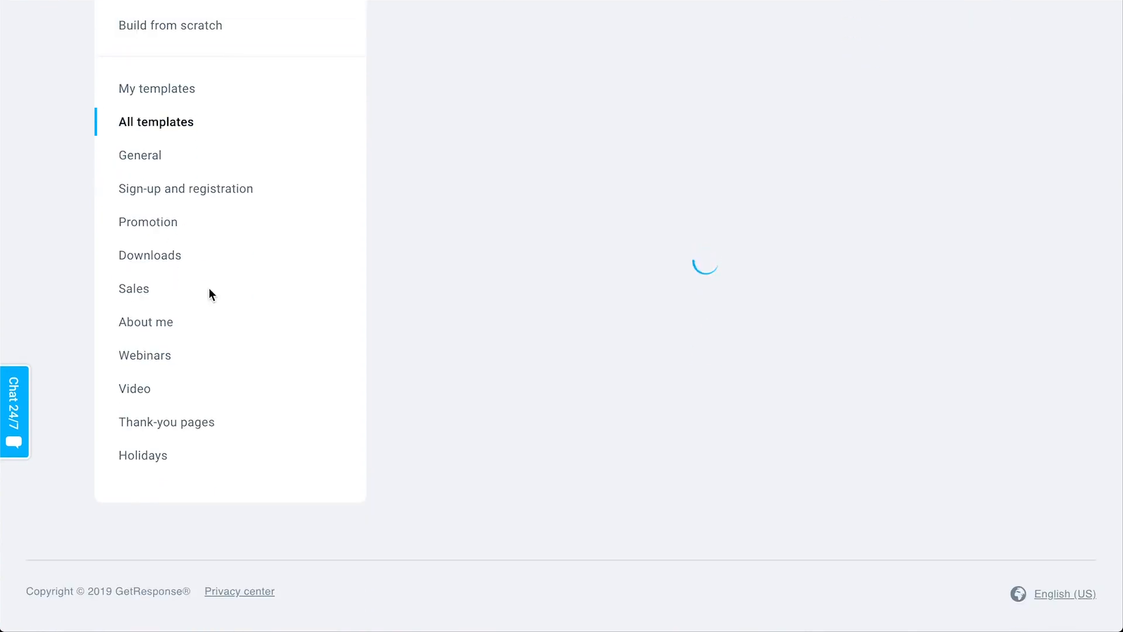
pyautogui.scroll(2, 451, 227)
pyautogui.scroll(1, 451, 227)
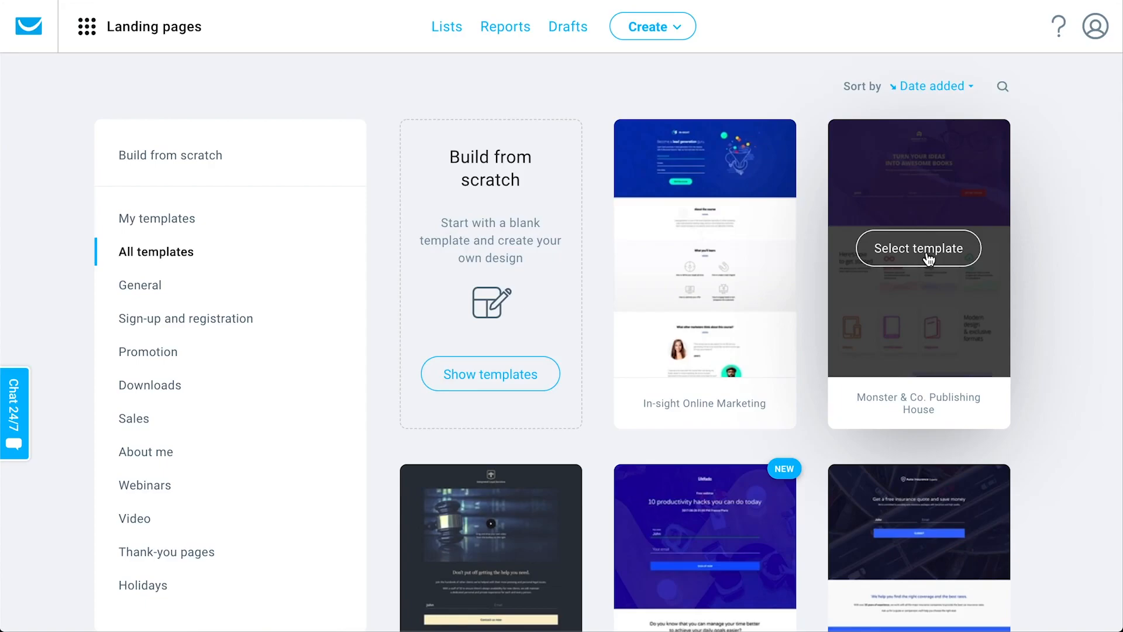
# Select the Monster & Co. Publishing House template, name the landing page "Sign up page" and open it in the editor.
pyautogui.click(917, 250)
pyautogui.write('Sign up page')
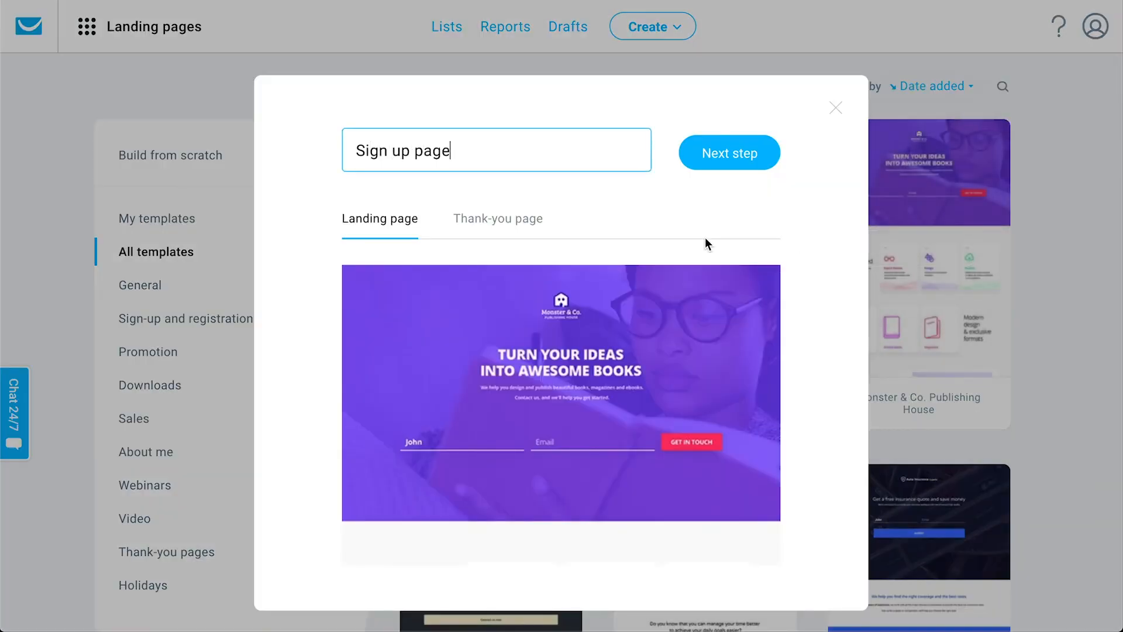
pyautogui.click(754, 158)
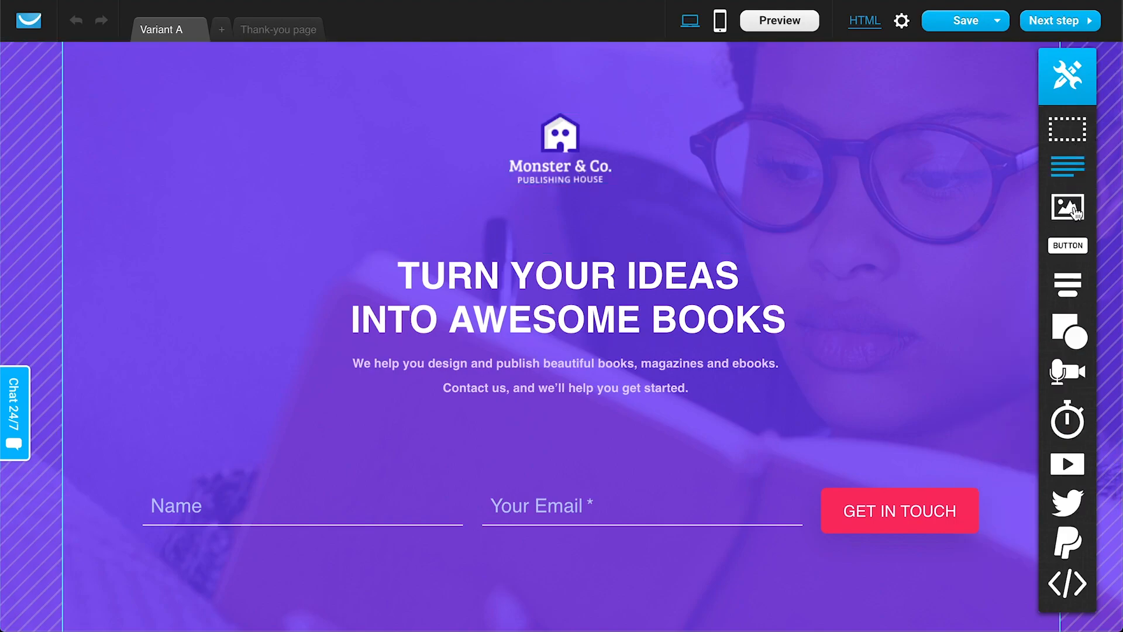
pyautogui.scroll(-1, 1075, 204)
pyautogui.scroll(-2, 1075, 203)
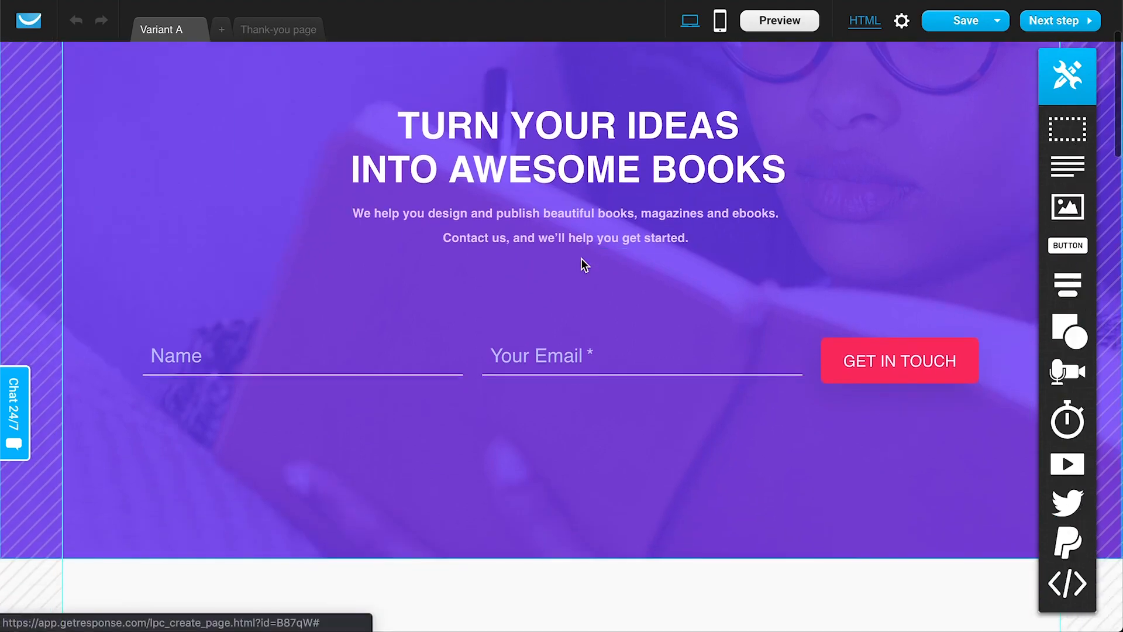
# Examine the landing page's headline, subtitle, signup form and lower sections in the Variant A design.
pyautogui.click(690, 121)
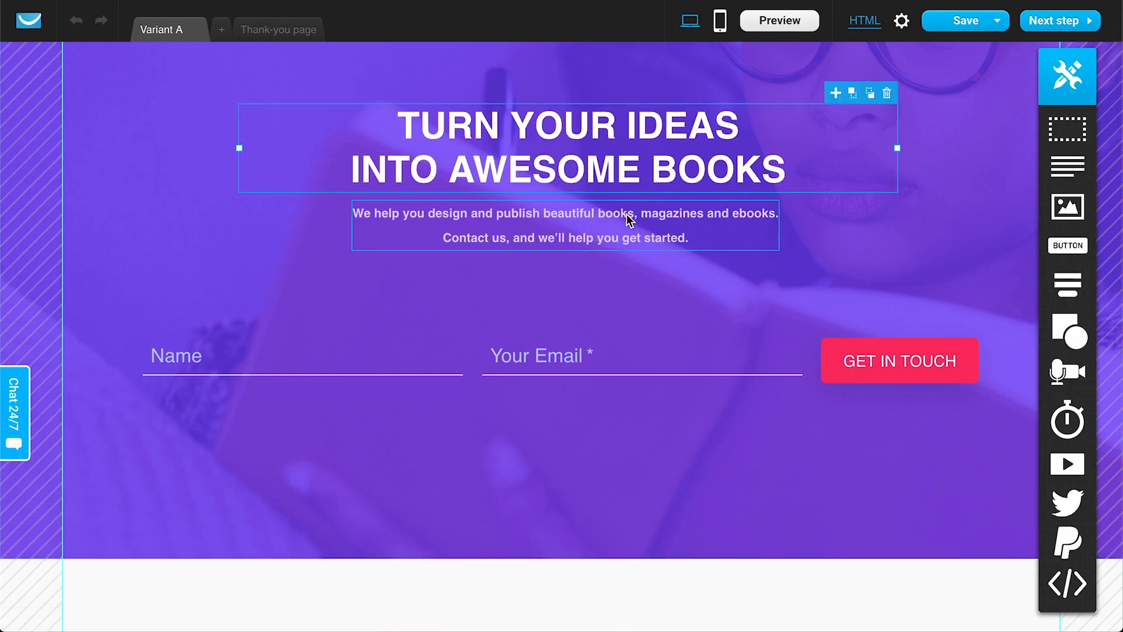
pyautogui.click(623, 217)
pyautogui.click(623, 217)
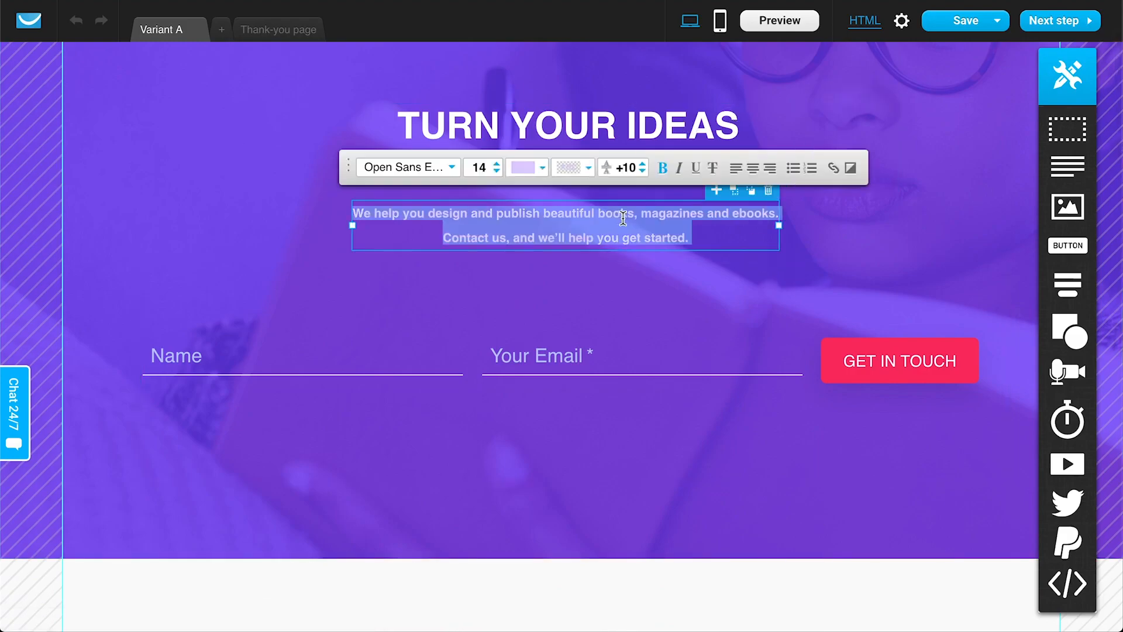
pyautogui.click(668, 331)
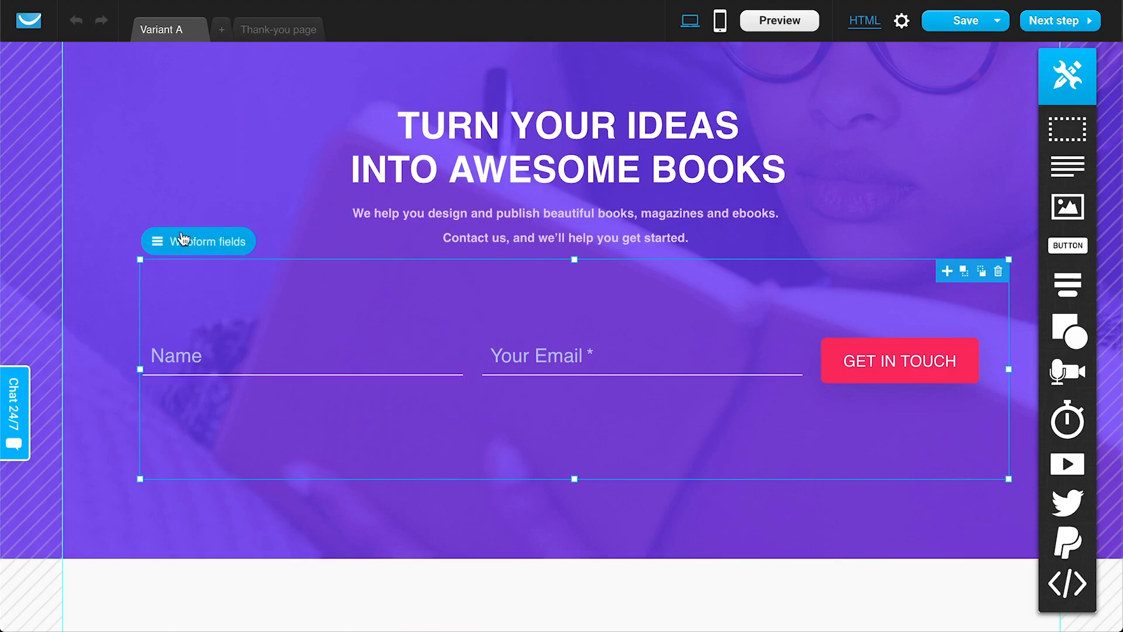
pyautogui.scroll(-1, 434, 450)
pyautogui.scroll(-15, 433, 450)
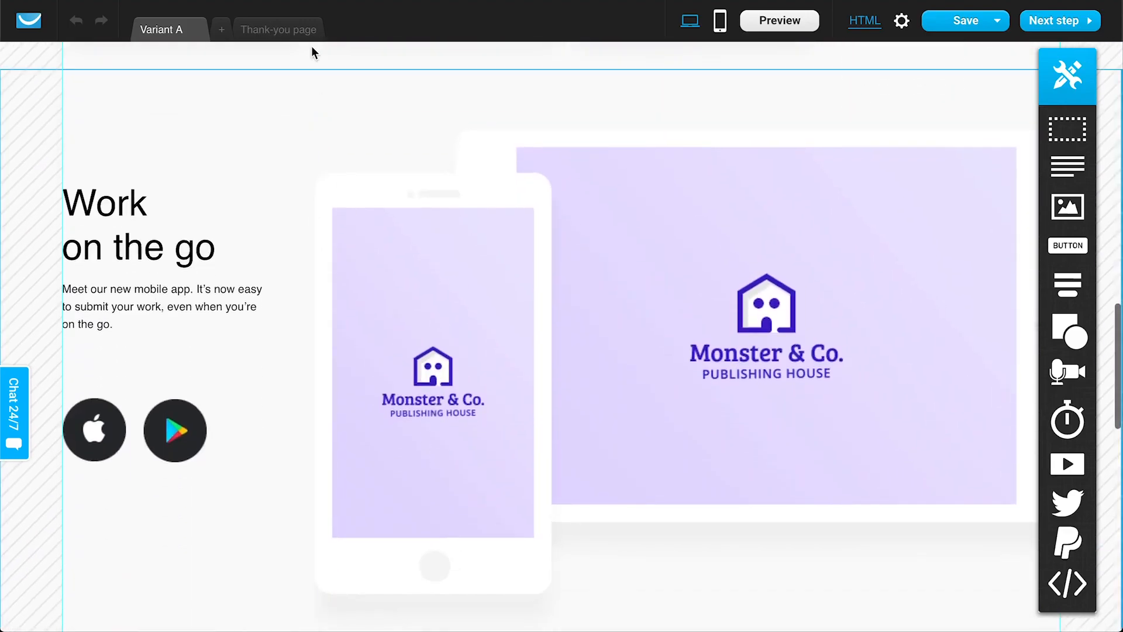
# Look over the landing page's thank-you page from the logo down to the footer.
pyautogui.click(306, 37)
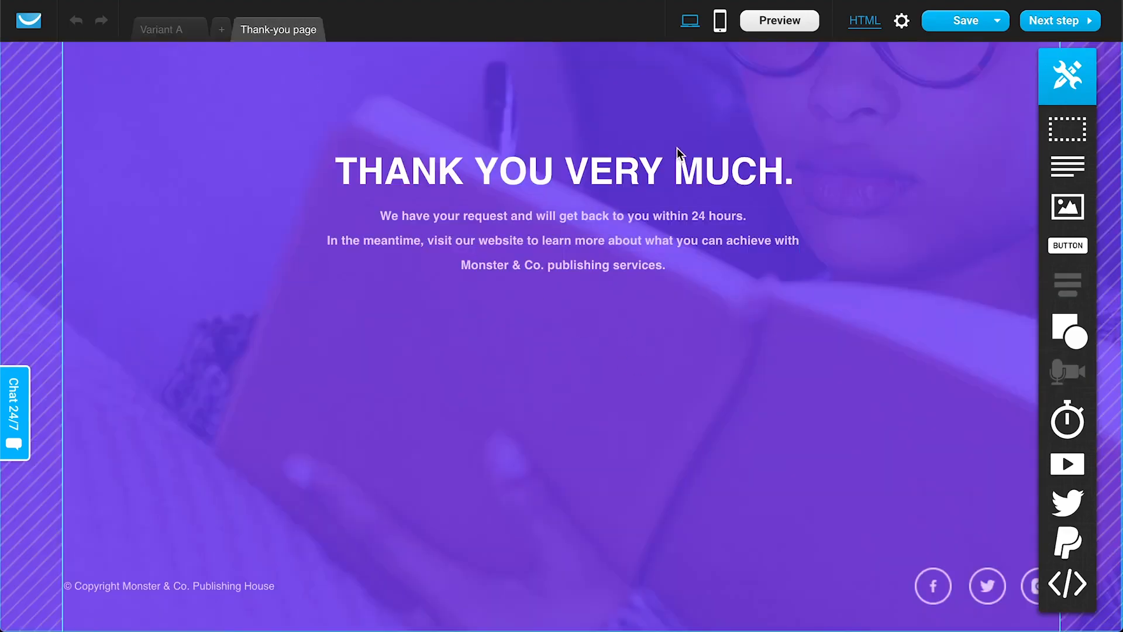
pyautogui.scroll(4, 678, 154)
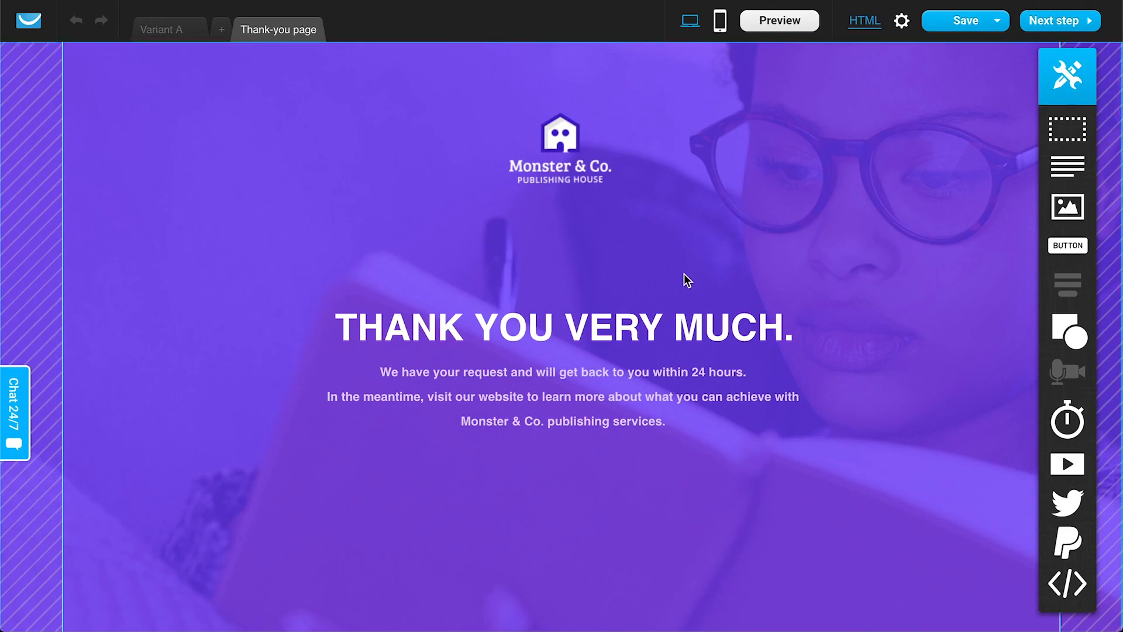
pyautogui.scroll(-3, 683, 273)
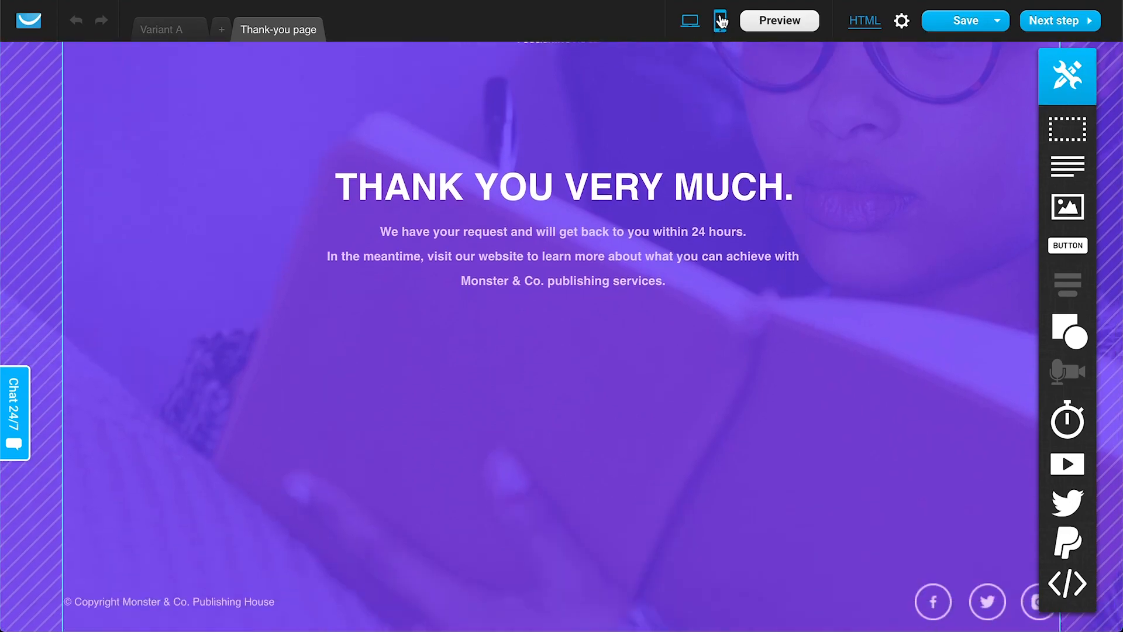
pyautogui.scroll(3, 709, 128)
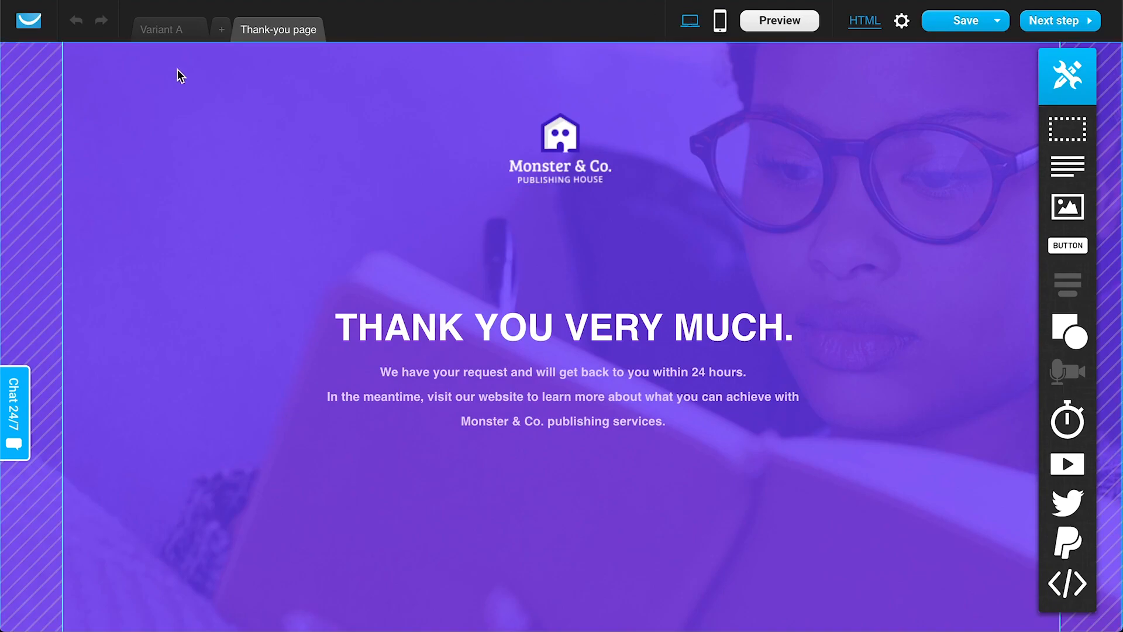
# Review Variant A down to its closing signup form and proceed to the landing page settings.
pyautogui.click(162, 29)
pyautogui.scroll(-12, 686, 288)
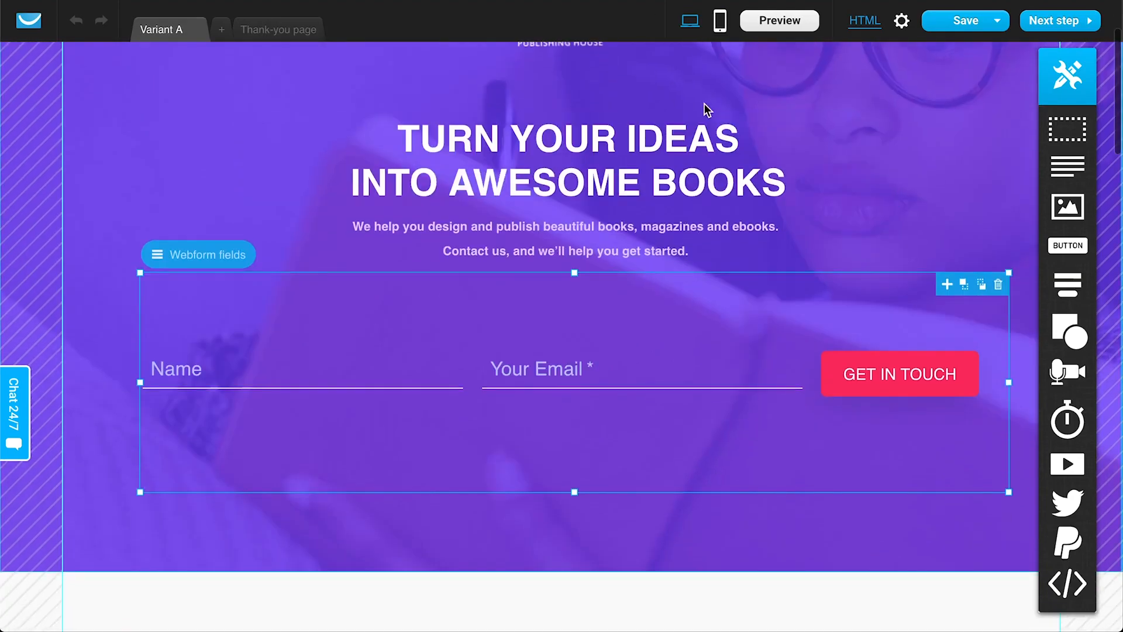
pyautogui.scroll(-15, 907, 518)
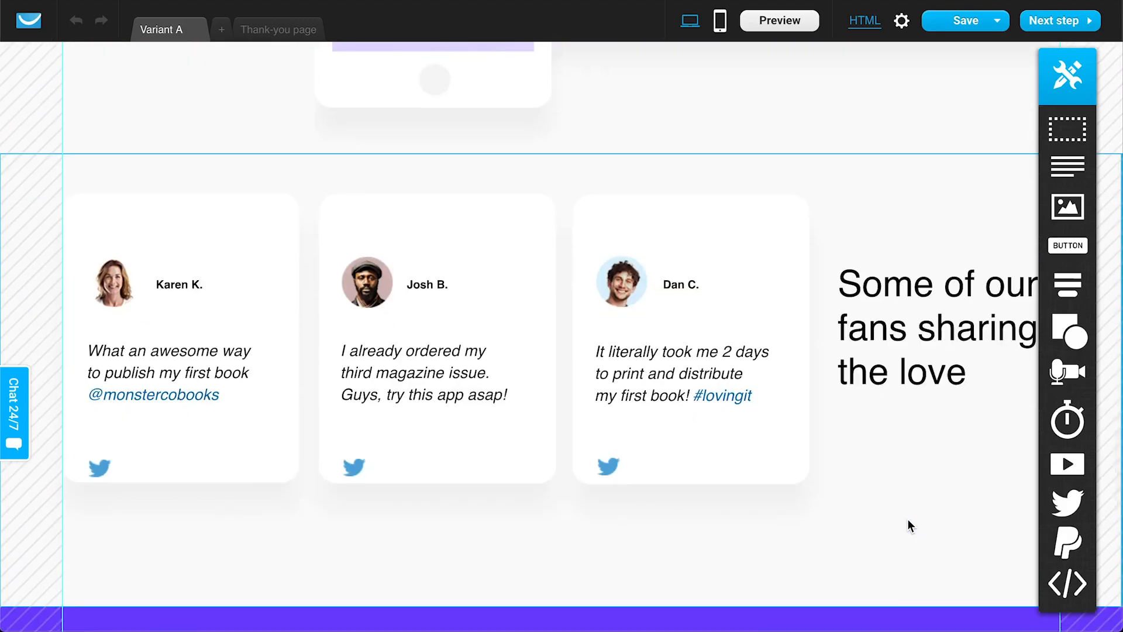
pyautogui.scroll(-10, 908, 521)
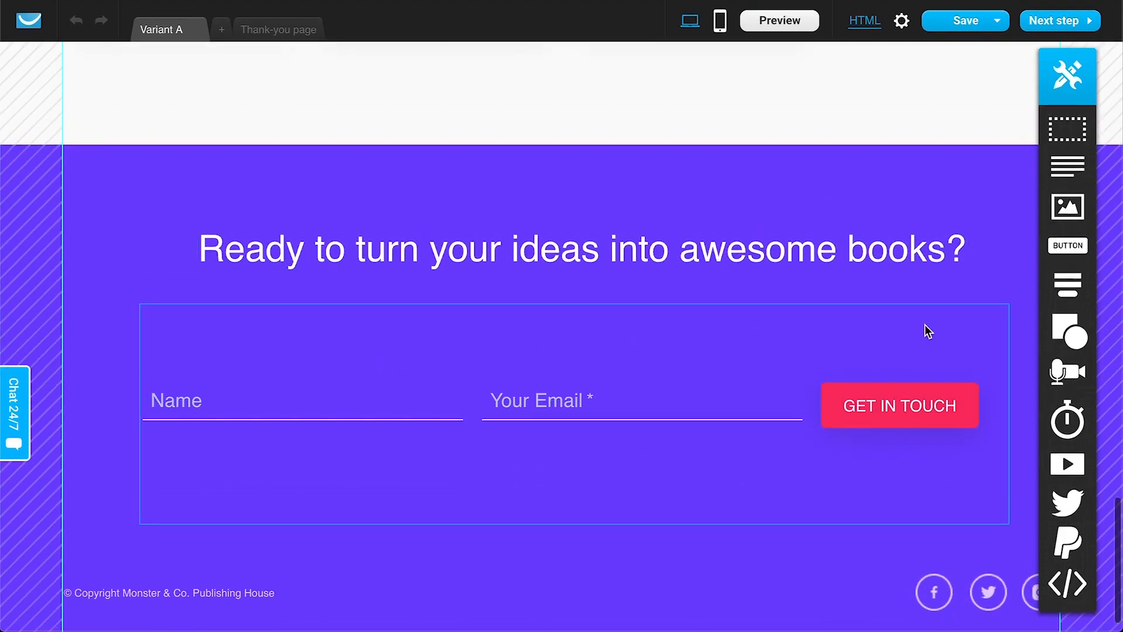
pyautogui.click(1076, 23)
pyautogui.click(582, 418)
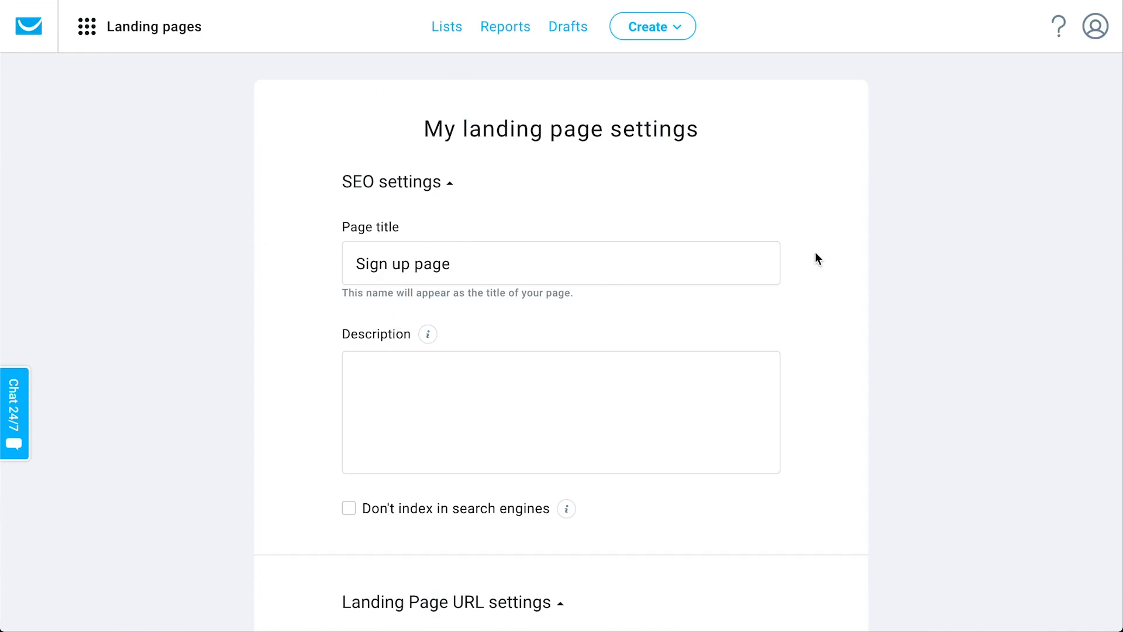
# Assign the monthlyhighlists domain to the landing page, leaving the optional directory empty.
pyautogui.scroll(-5, 782, 293)
pyautogui.scroll(-3, 827, 434)
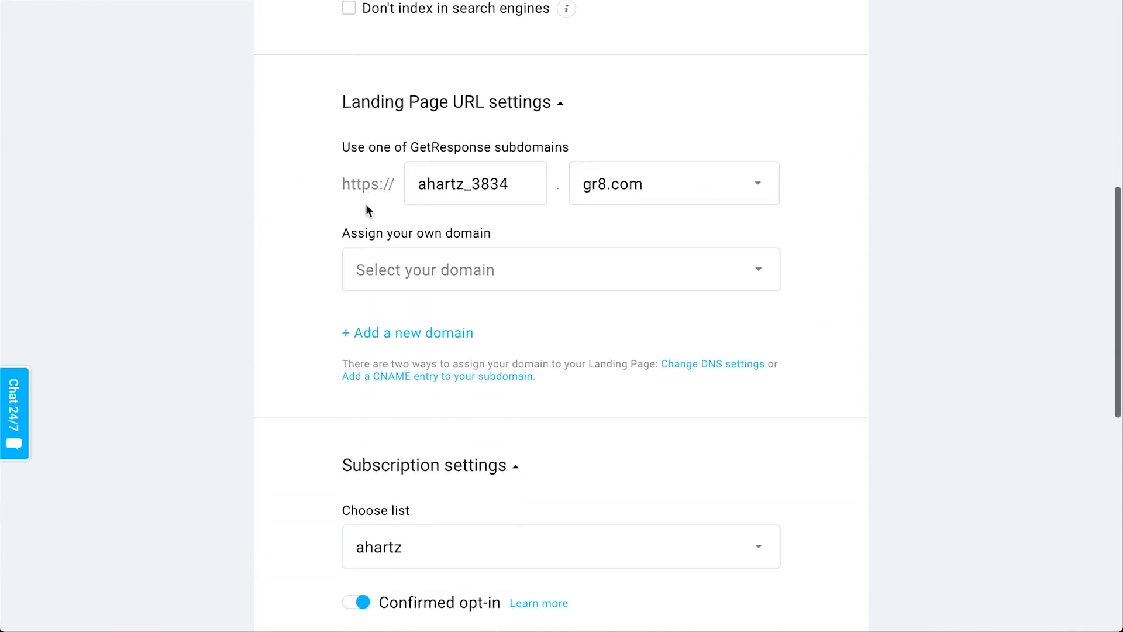
pyautogui.click(511, 267)
pyautogui.click(450, 336)
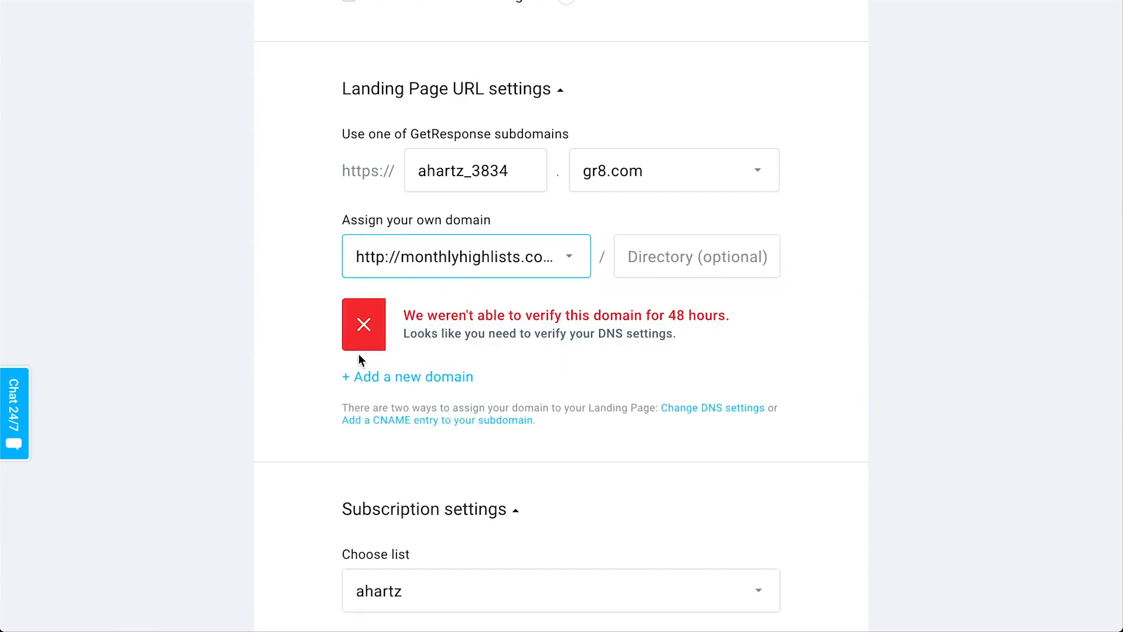
pyautogui.click(406, 263)
pyautogui.click(698, 256)
pyautogui.scroll(1, 697, 258)
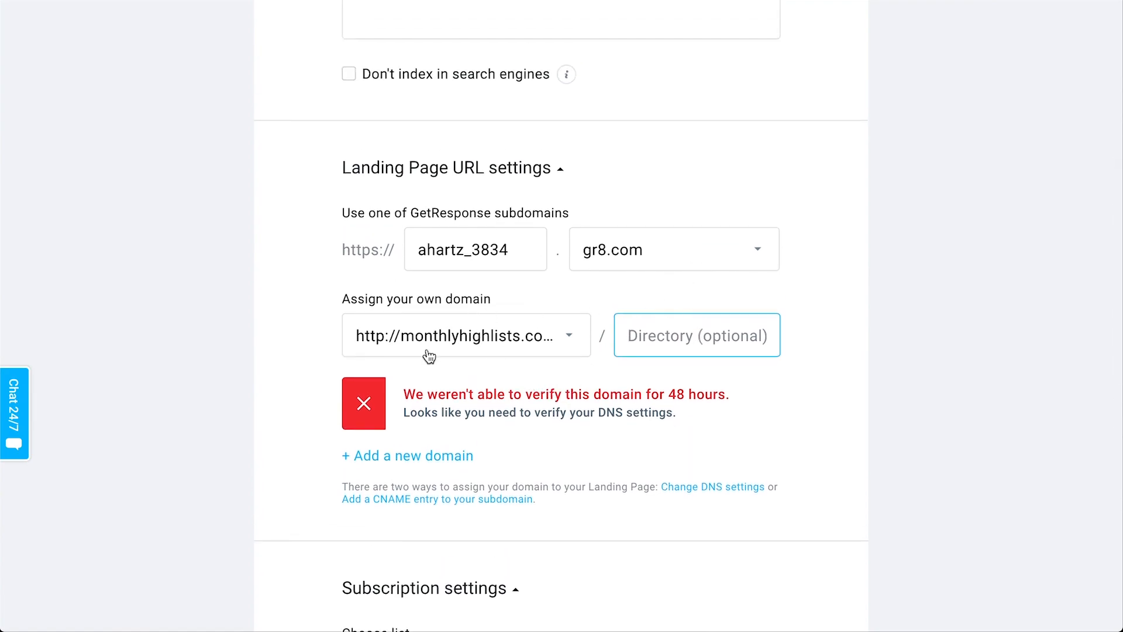
pyautogui.click(606, 299)
pyautogui.scroll(1, 613, 228)
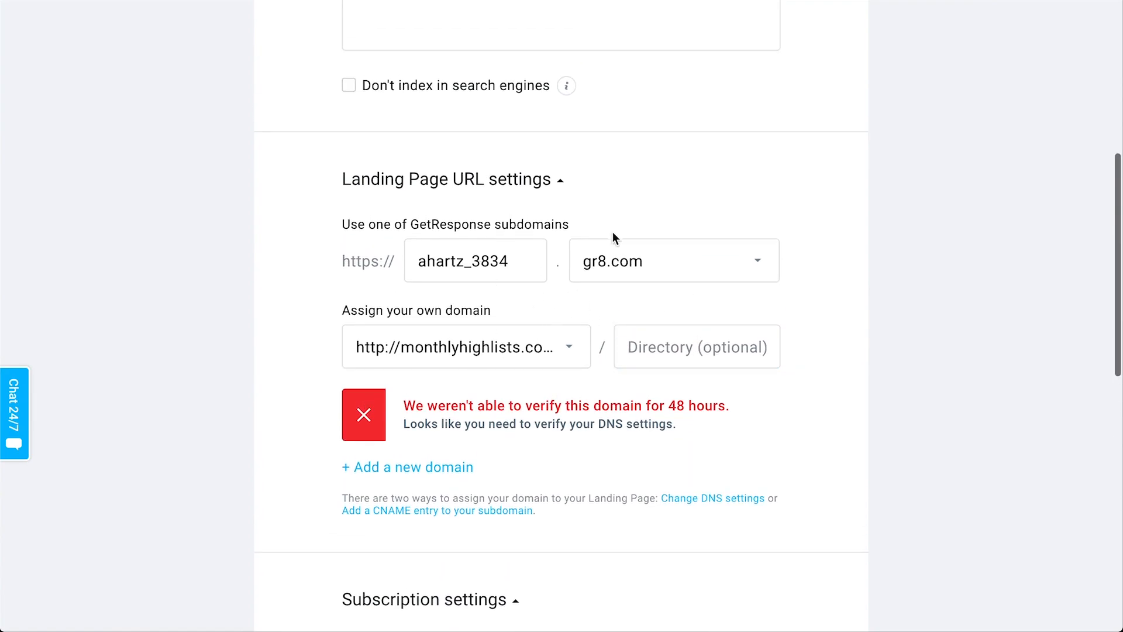
# Look over the available GetResponse domains, keep gr8.com, and set the landing page's subdomain to "freeebooksignups".
pyautogui.click(612, 273)
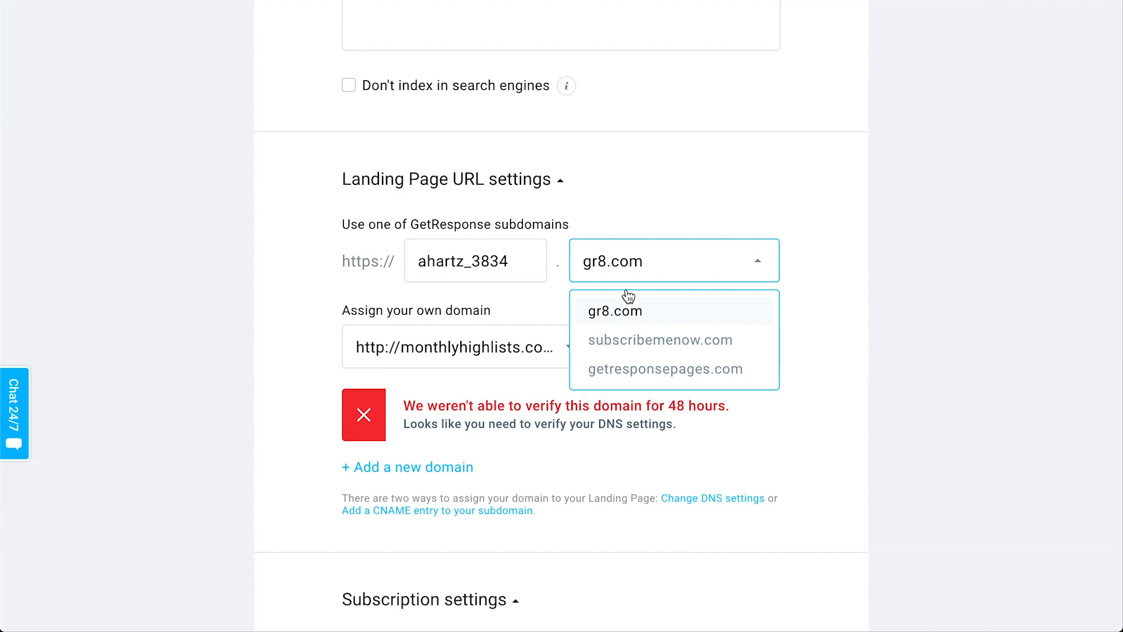
pyautogui.click(430, 262)
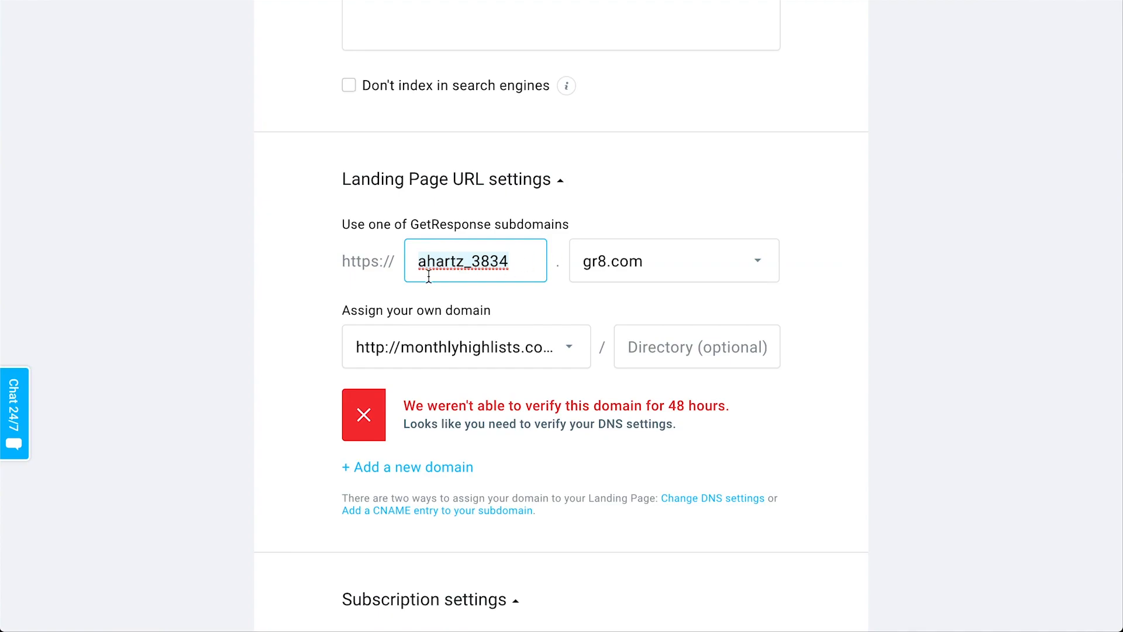
pyautogui.write('f')
pyautogui.write('reeebooksignups')
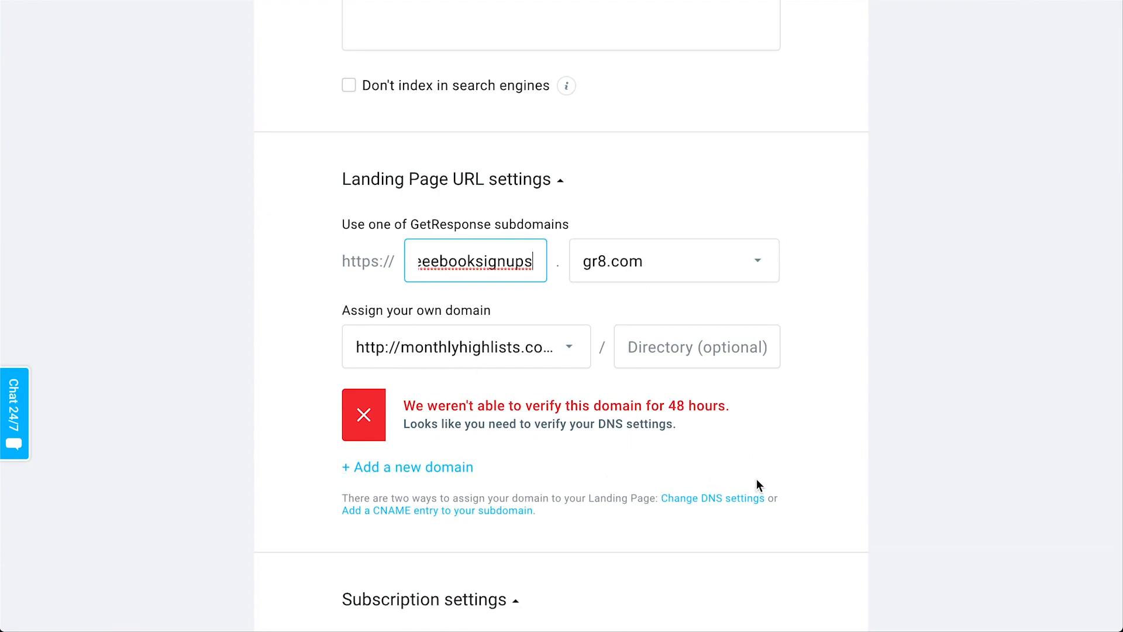
# Go to Forms and surveys and look over the list of existing signup forms.
pyautogui.scroll(9, 602, 481)
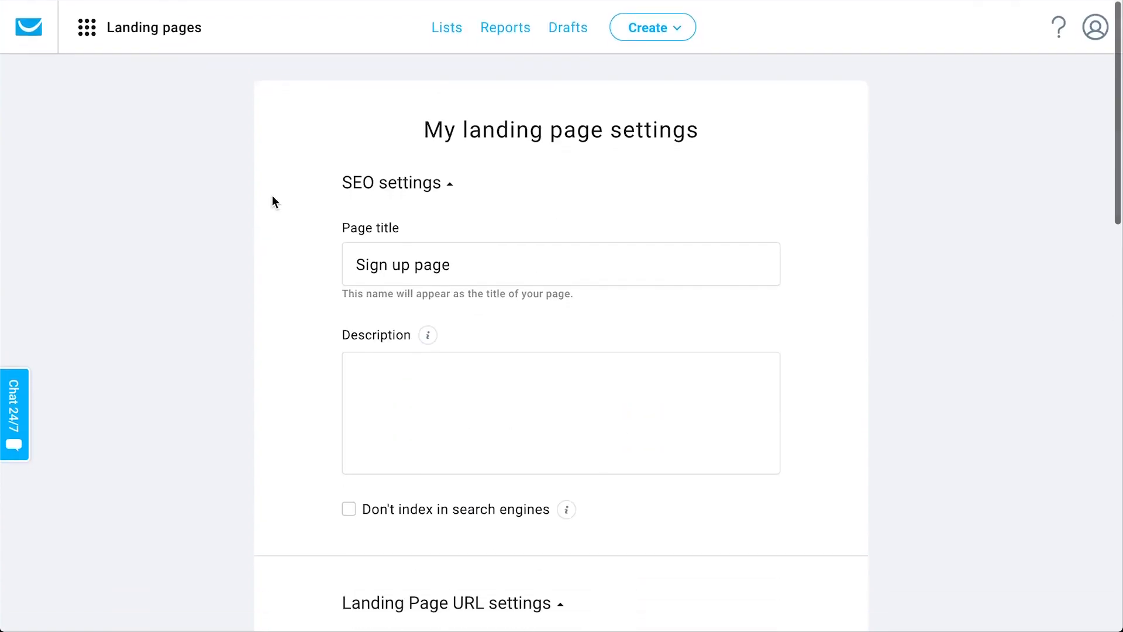
pyautogui.click(156, 40)
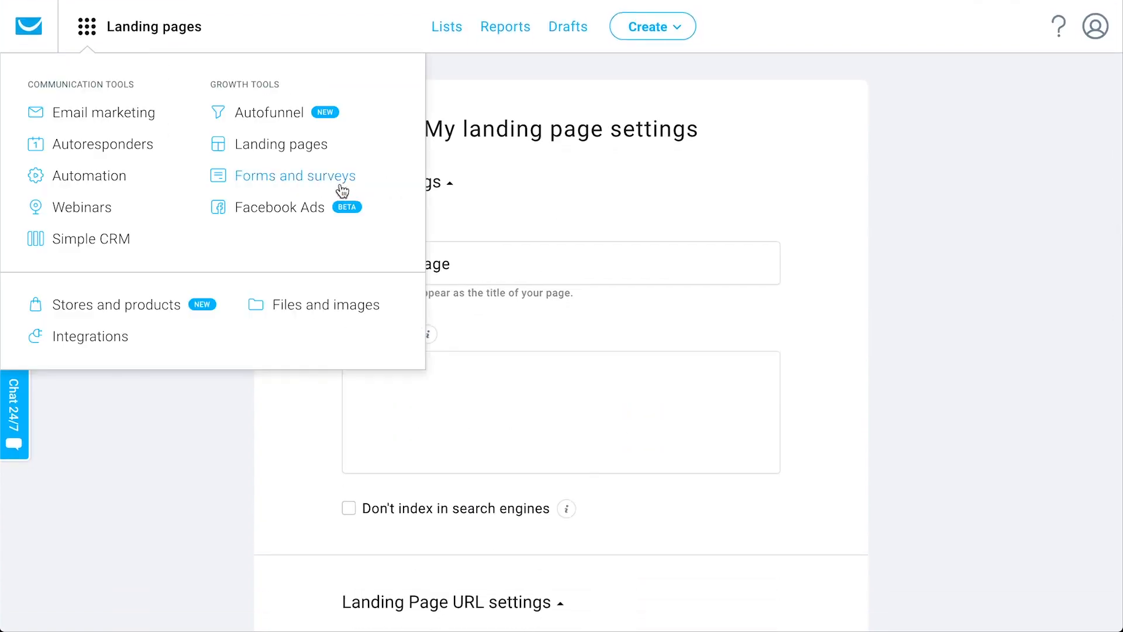
pyautogui.click(316, 181)
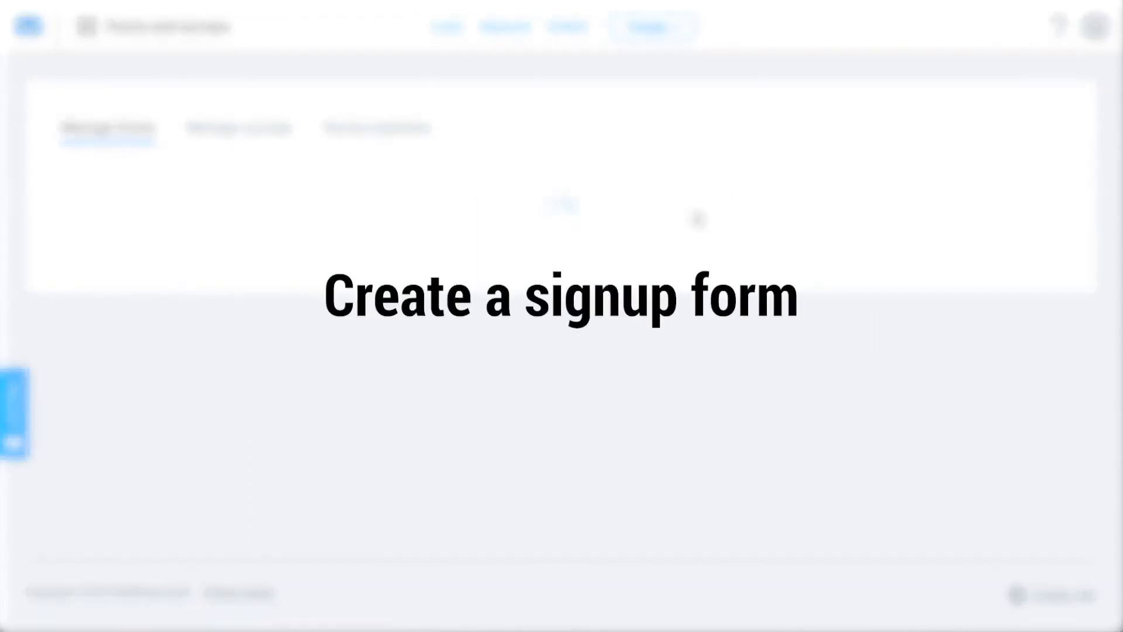
pyautogui.scroll(-2, 743, 370)
pyautogui.scroll(2, 742, 368)
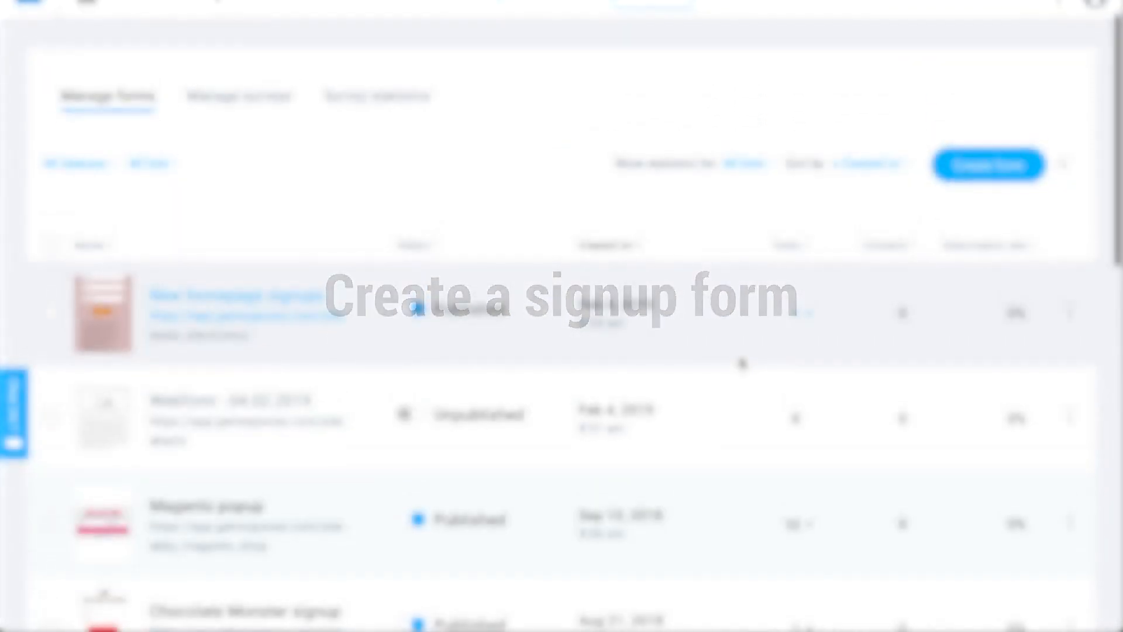
pyautogui.scroll(-1, 280, 303)
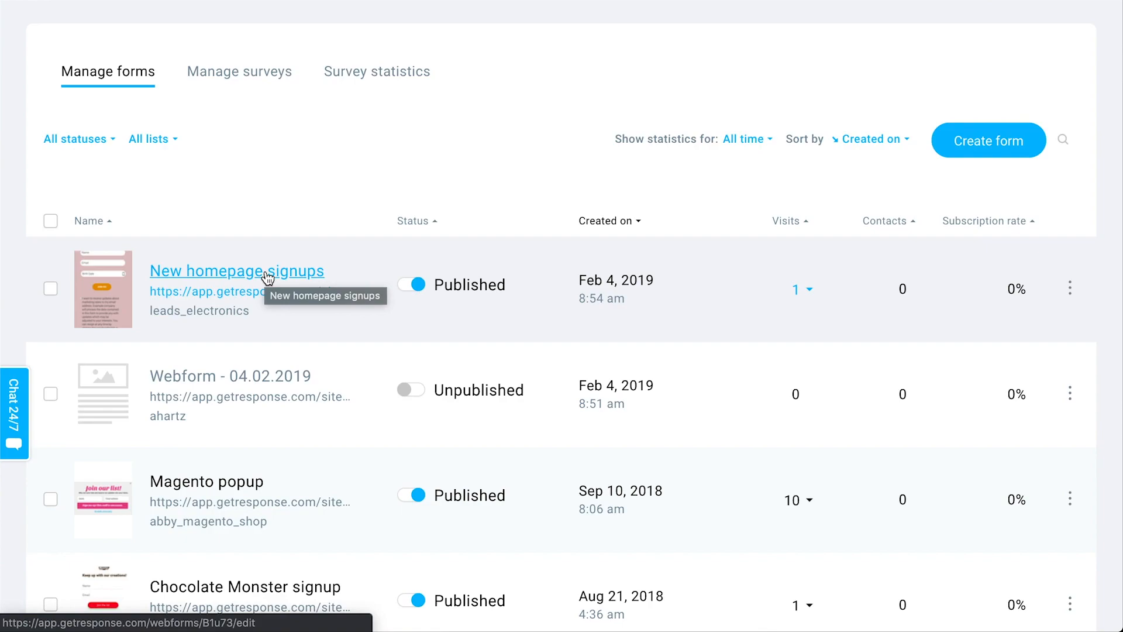
pyautogui.scroll(1, 564, 237)
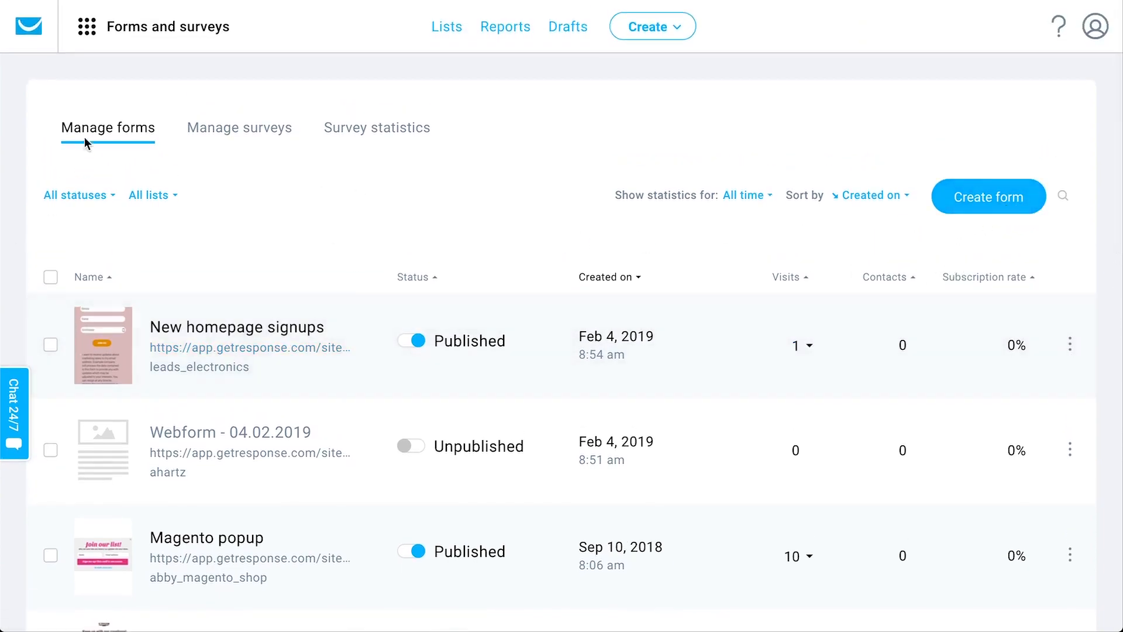
# Go to Automation and start a new workflow to reach the template selection.
pyautogui.click(142, 30)
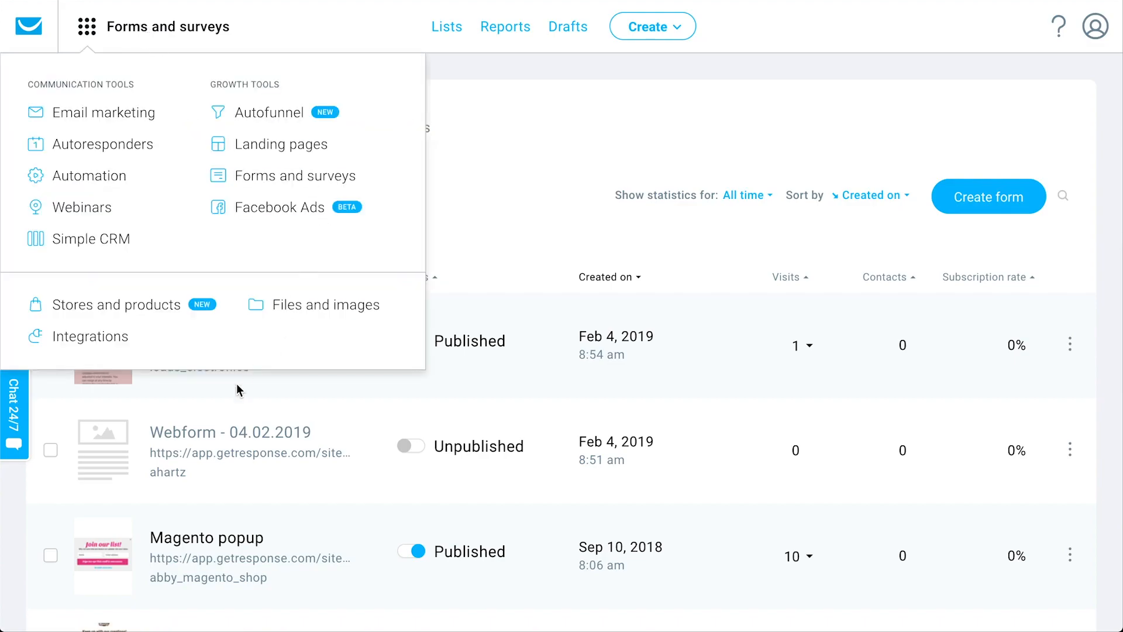
pyautogui.click(96, 186)
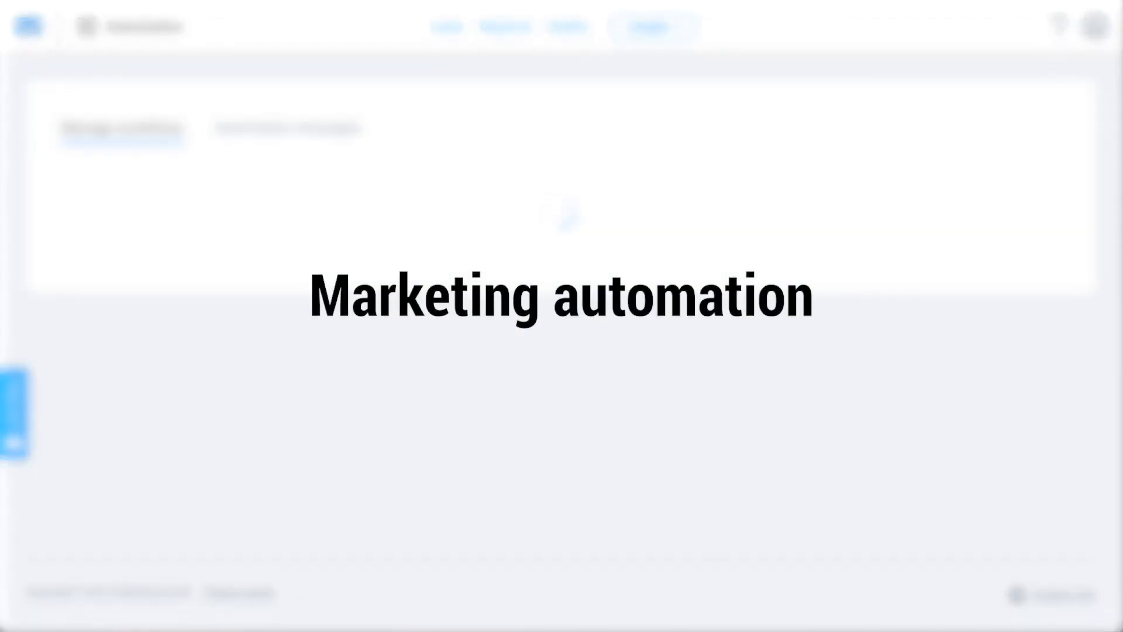
pyautogui.click(1020, 206)
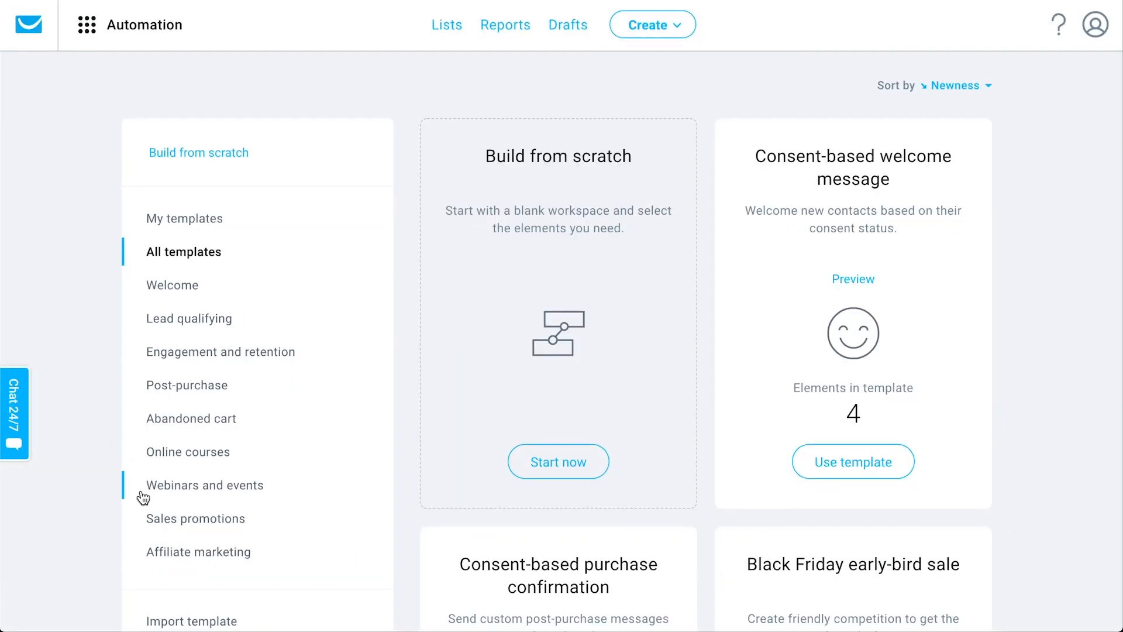
# Examine the available automation workflow templates and their categories.
pyautogui.scroll(-3, 144, 493)
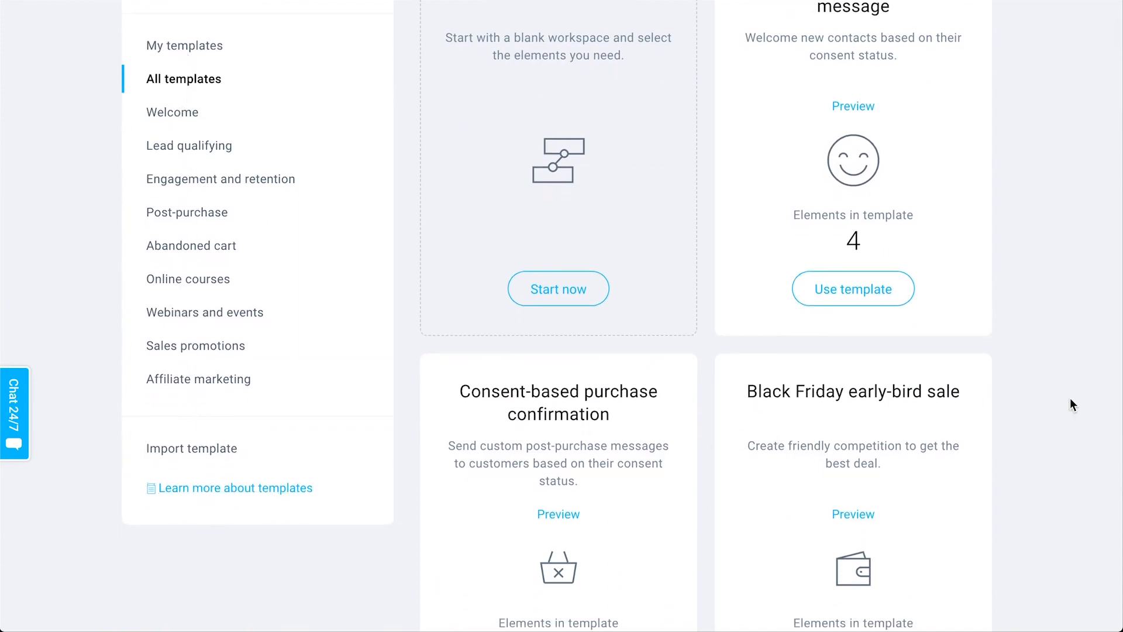
pyautogui.scroll(-1, 1078, 371)
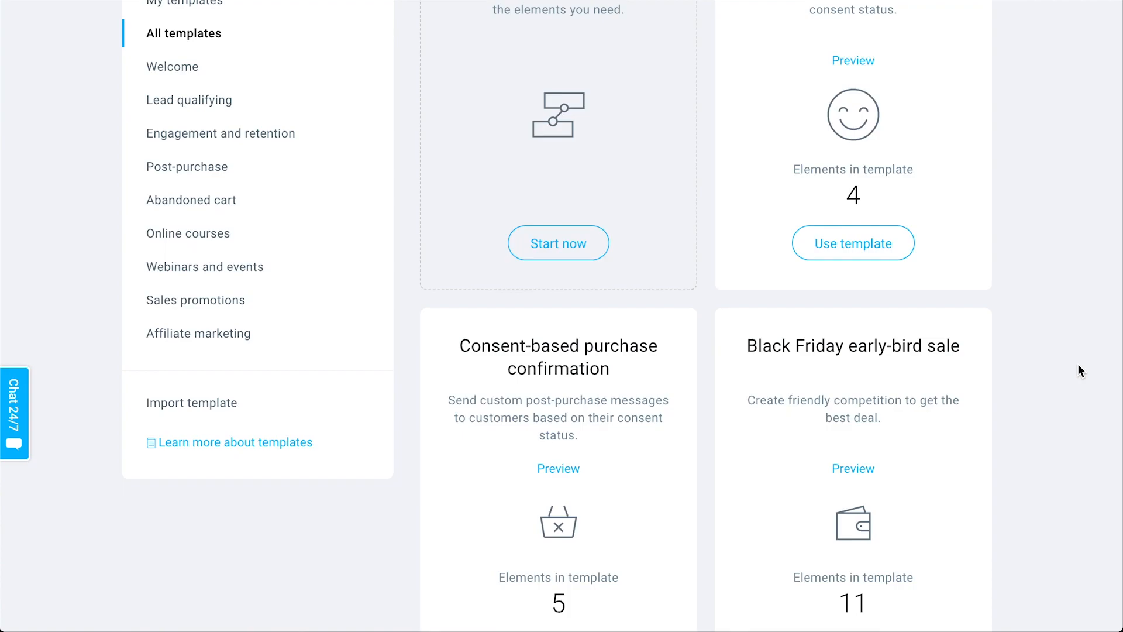
pyautogui.scroll(-6, 1077, 364)
pyautogui.scroll(3, 882, 226)
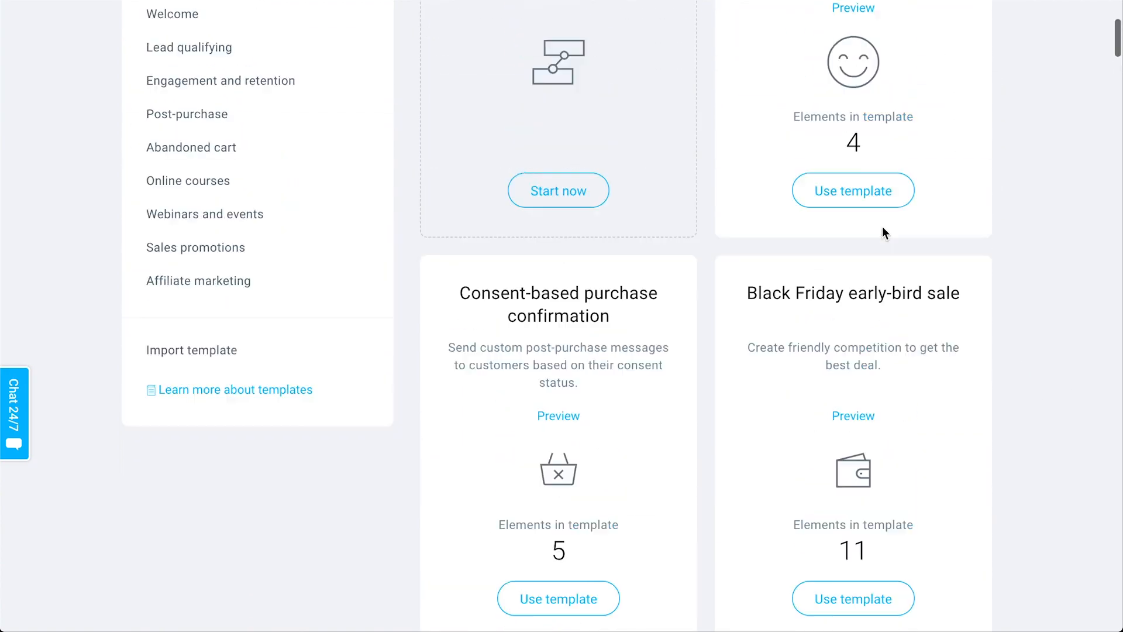
pyautogui.scroll(6, 887, 246)
pyautogui.scroll(-17, 936, 390)
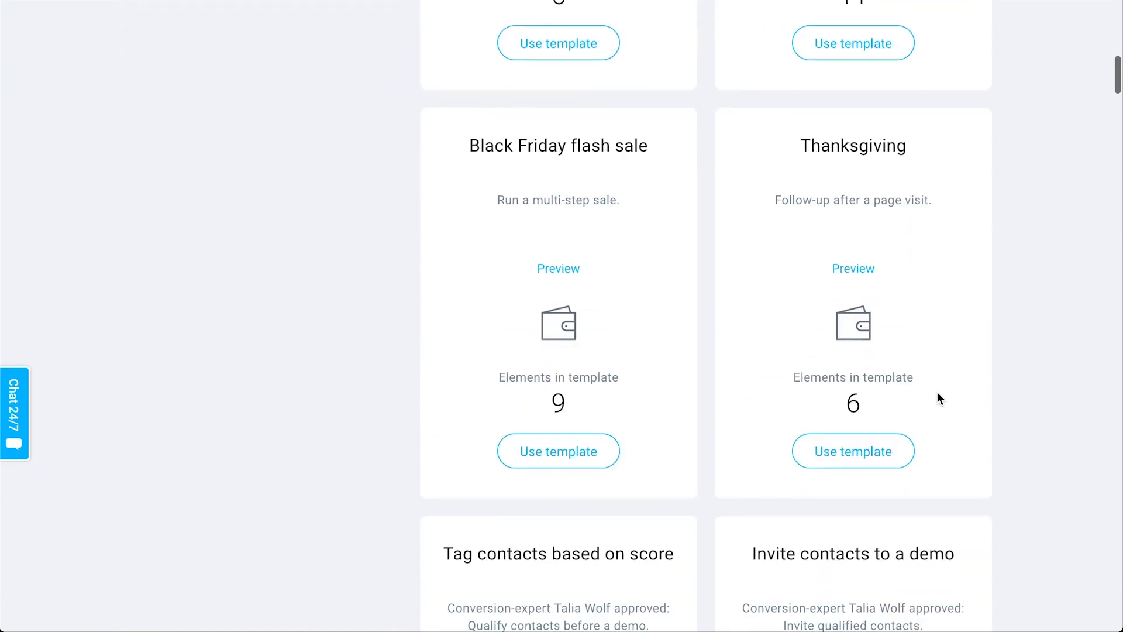
pyautogui.scroll(-3, 659, 378)
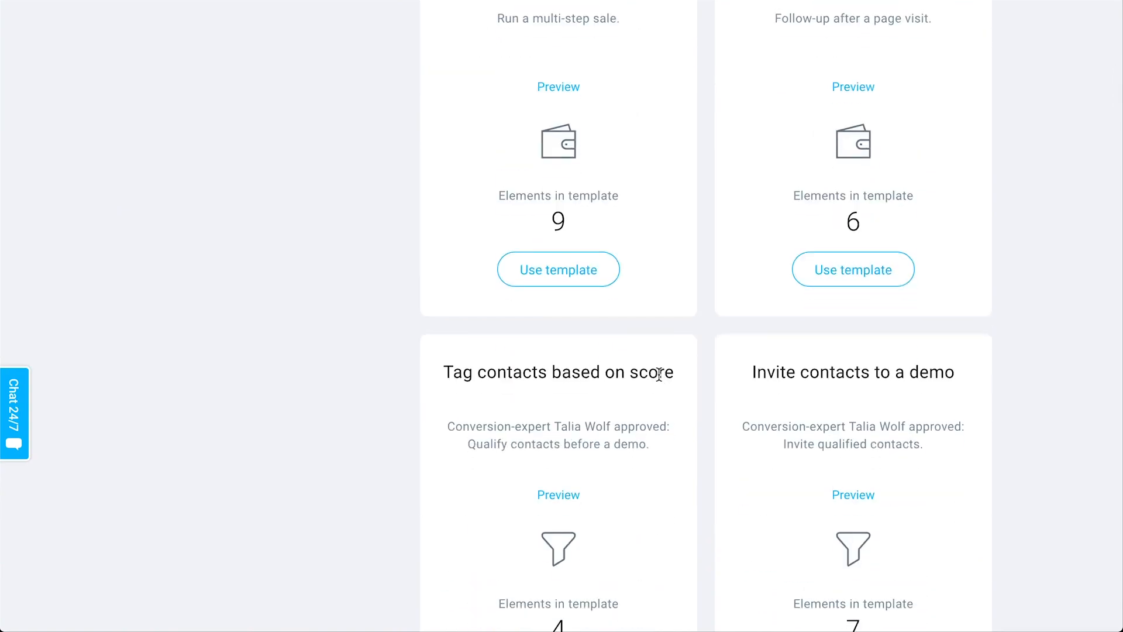
pyautogui.scroll(-10, 659, 373)
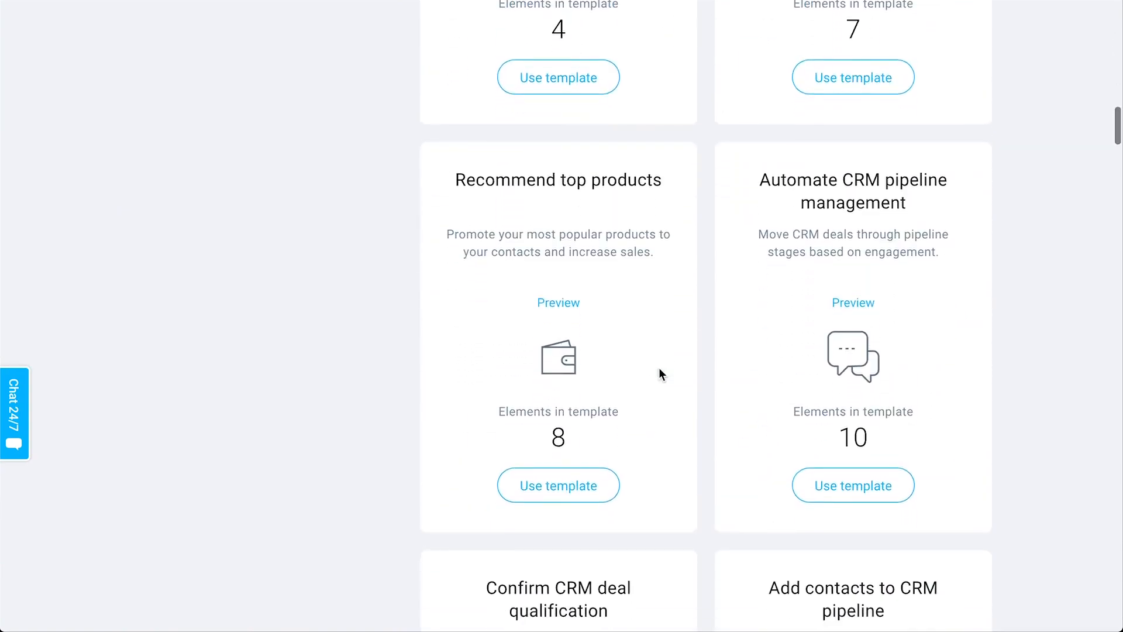
pyautogui.scroll(5, 659, 374)
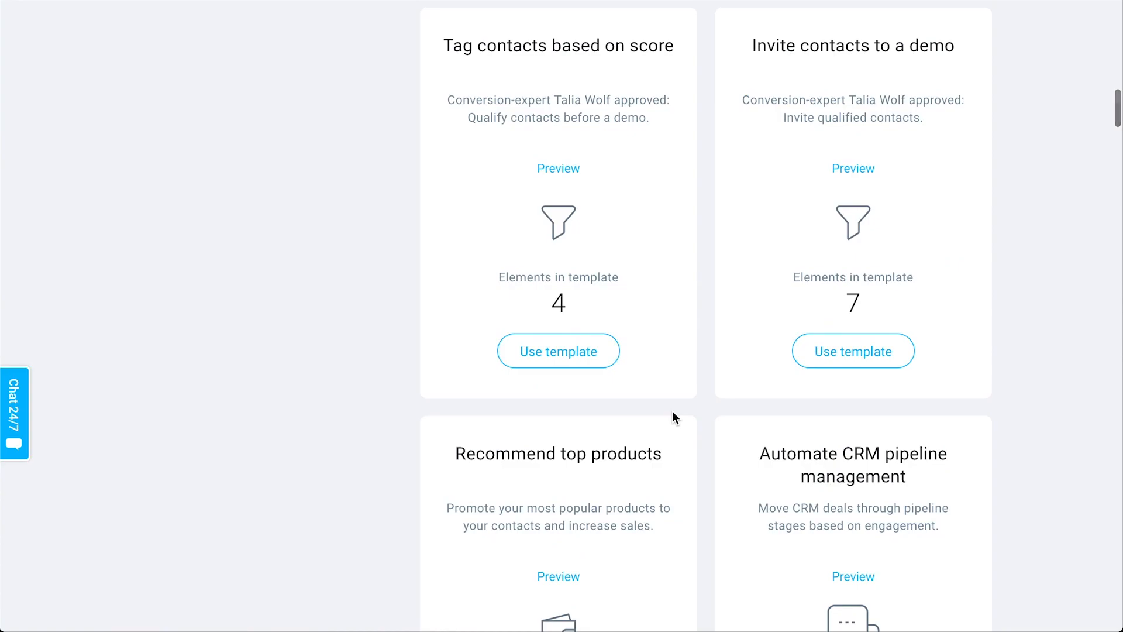
# Look through the rest of the automation templates, including the affiliate marketing ones.
pyautogui.scroll(-15, 673, 412)
pyautogui.scroll(-4, 672, 412)
pyautogui.scroll(-6, 673, 411)
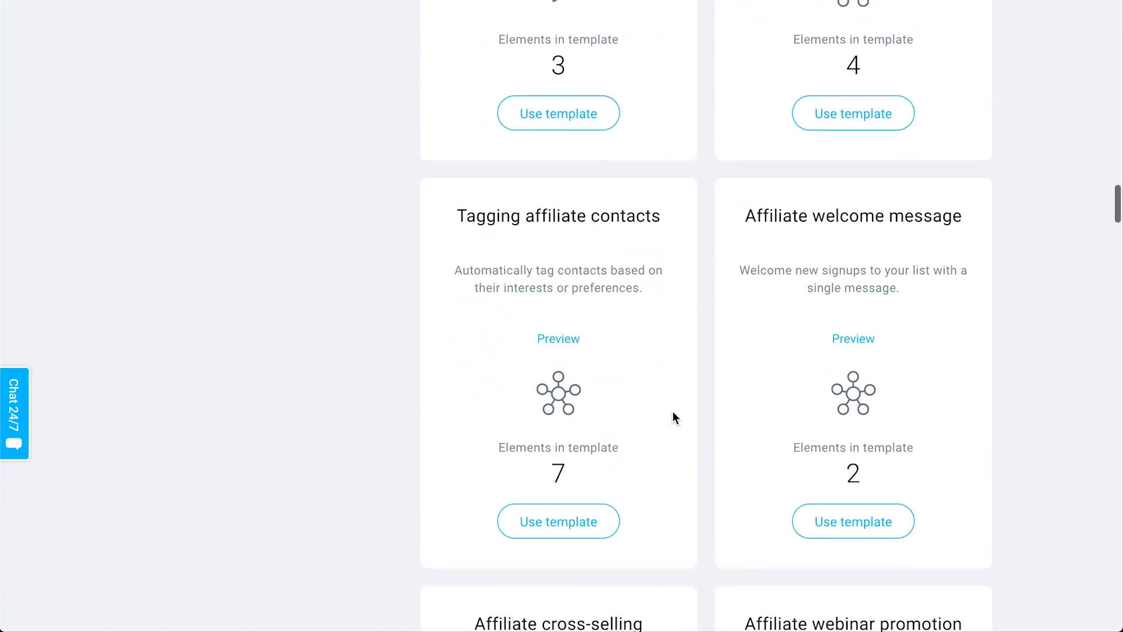
pyautogui.scroll(-4, 912, 354)
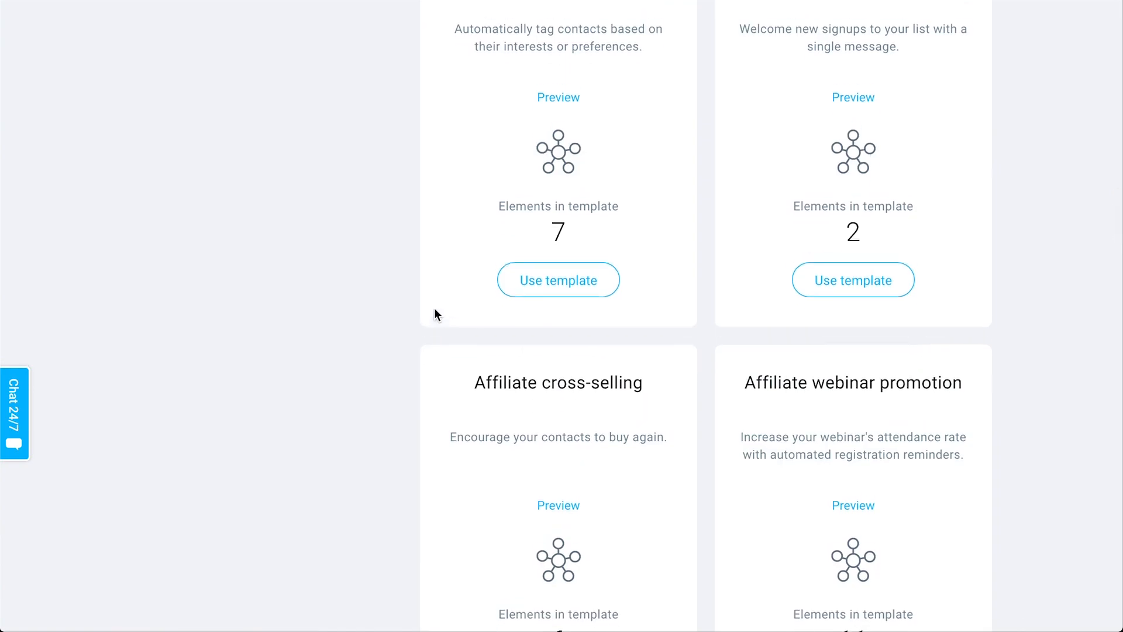
pyautogui.scroll(20, 434, 314)
pyautogui.scroll(-1, 220, 288)
# Filter the templates to the Welcome category and start a workflow from the Simple welcome message template.
pyautogui.click(184, 288)
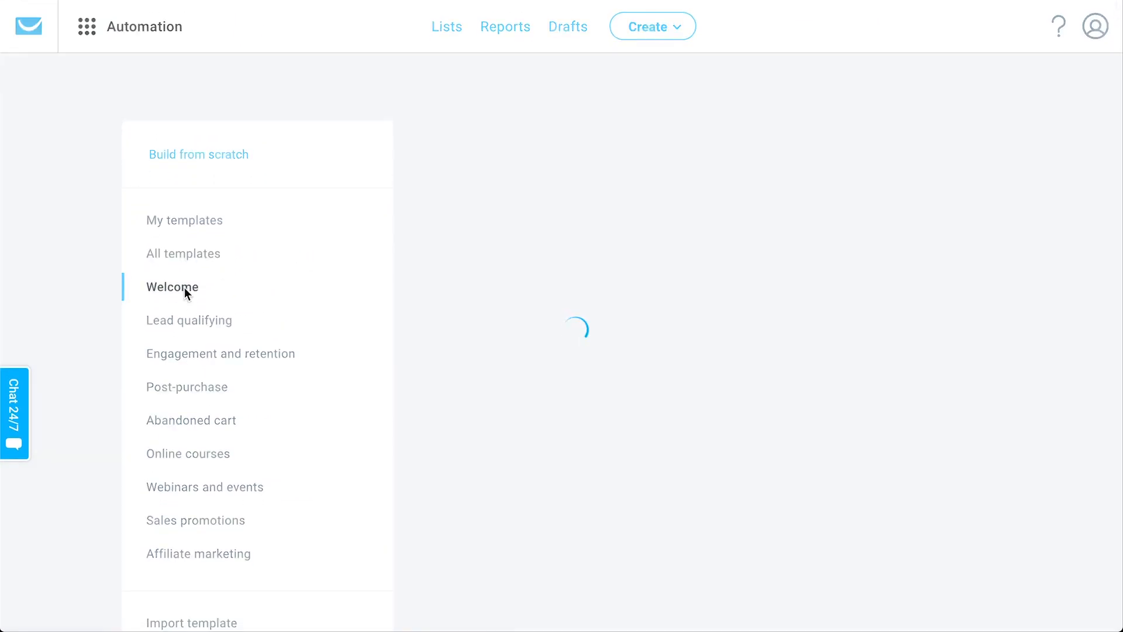
pyautogui.scroll(-2, 1021, 471)
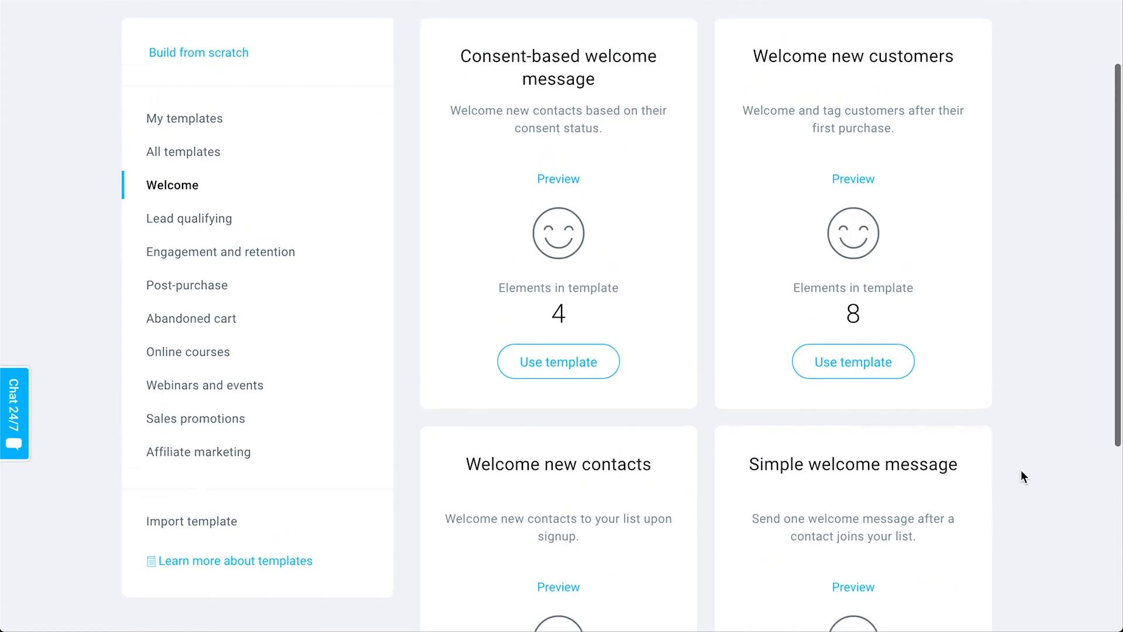
pyautogui.scroll(2, 1021, 471)
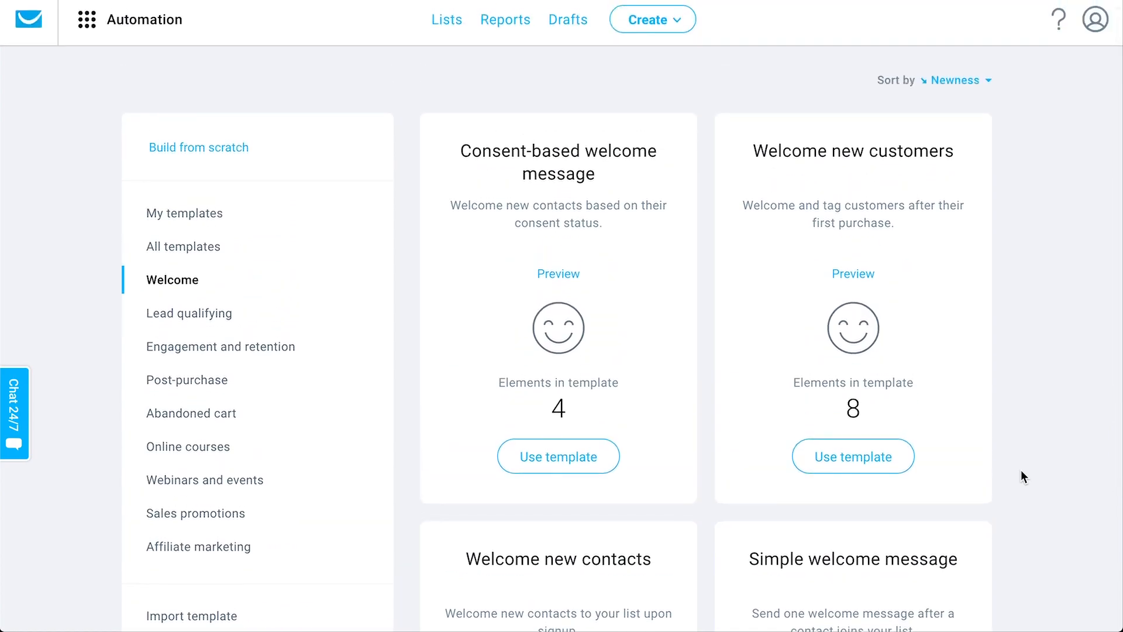
pyautogui.scroll(-5, 1023, 477)
pyautogui.click(879, 541)
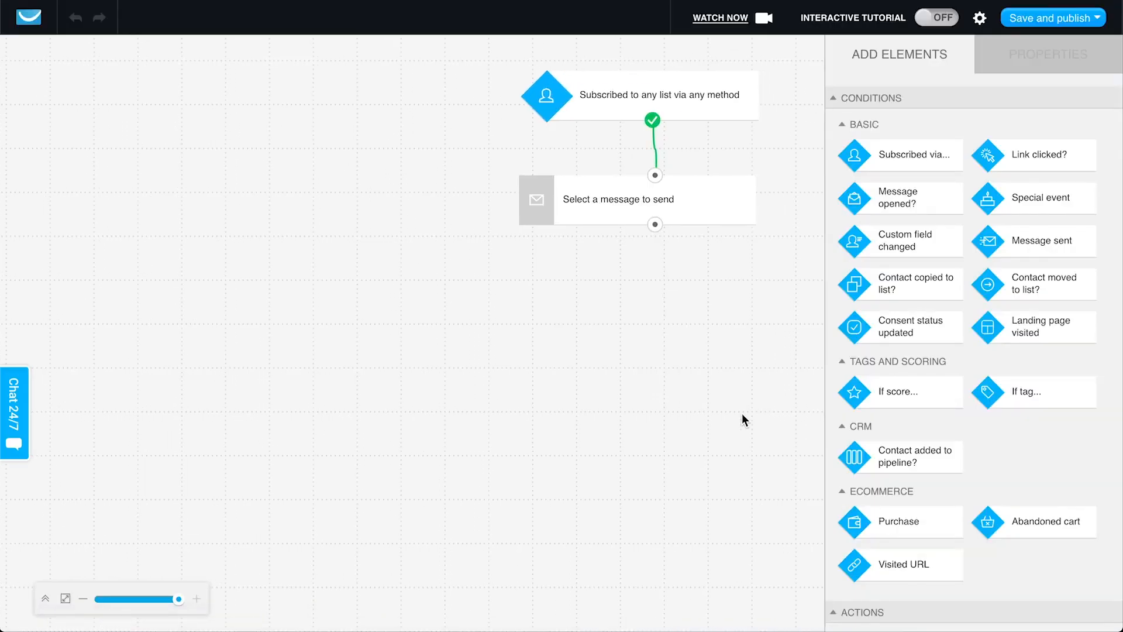
# Look over the conditions, actions and filters that can be added to the workflow.
pyautogui.scroll(-10, 975, 426)
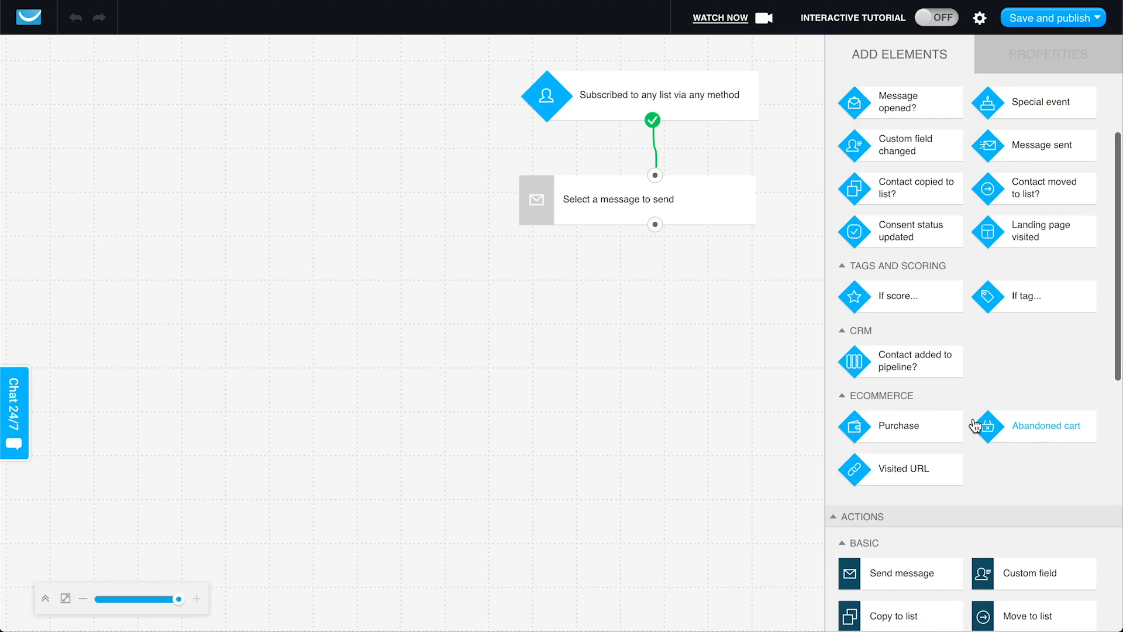
pyautogui.scroll(5, 974, 426)
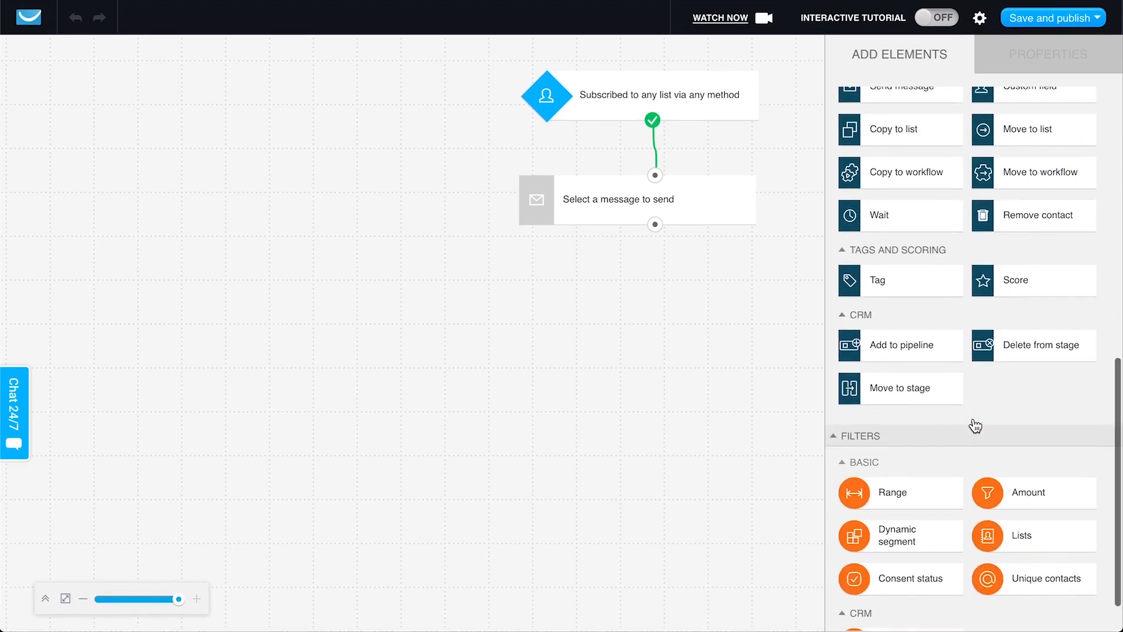
pyautogui.scroll(4, 875, 168)
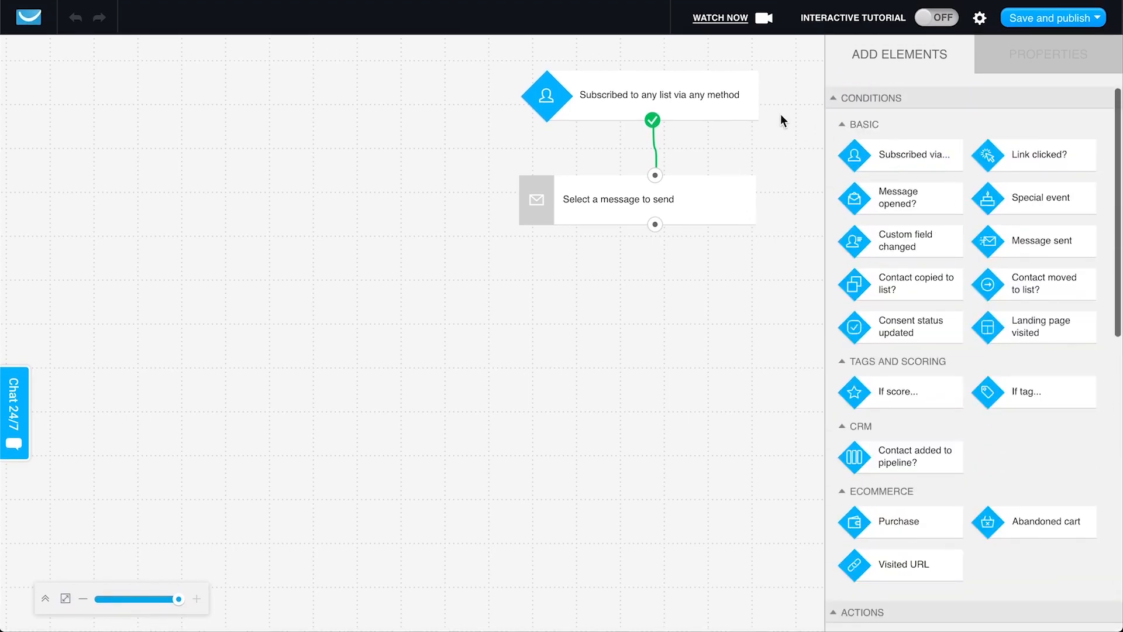
# Set the workflow's subscription condition to the specific list 30daybootcamp.
pyautogui.click(738, 113)
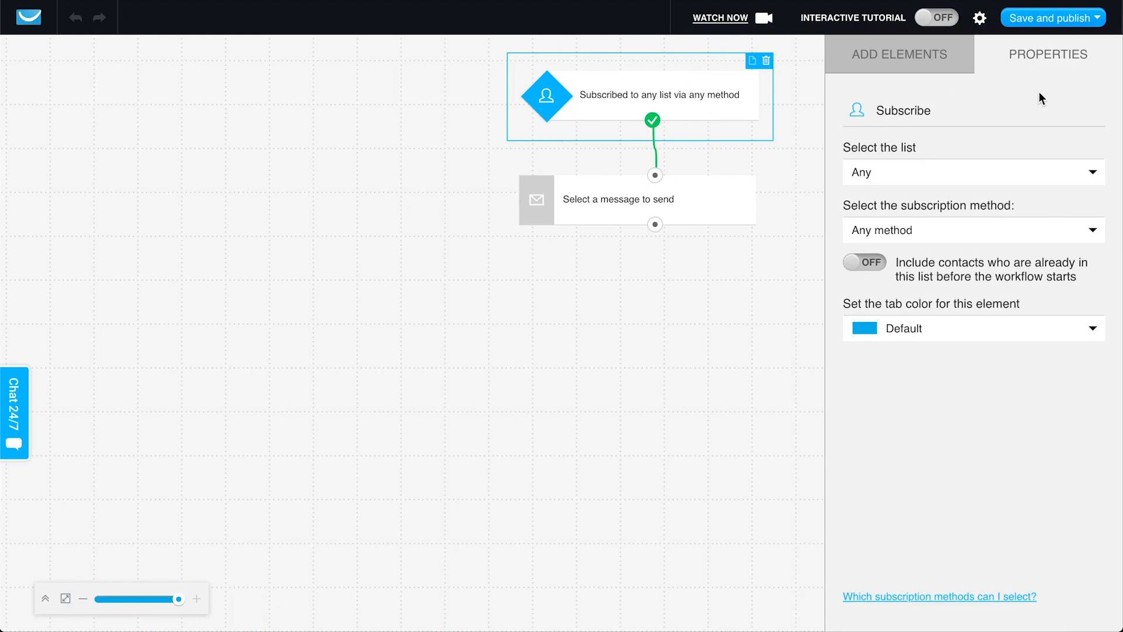
pyautogui.click(870, 178)
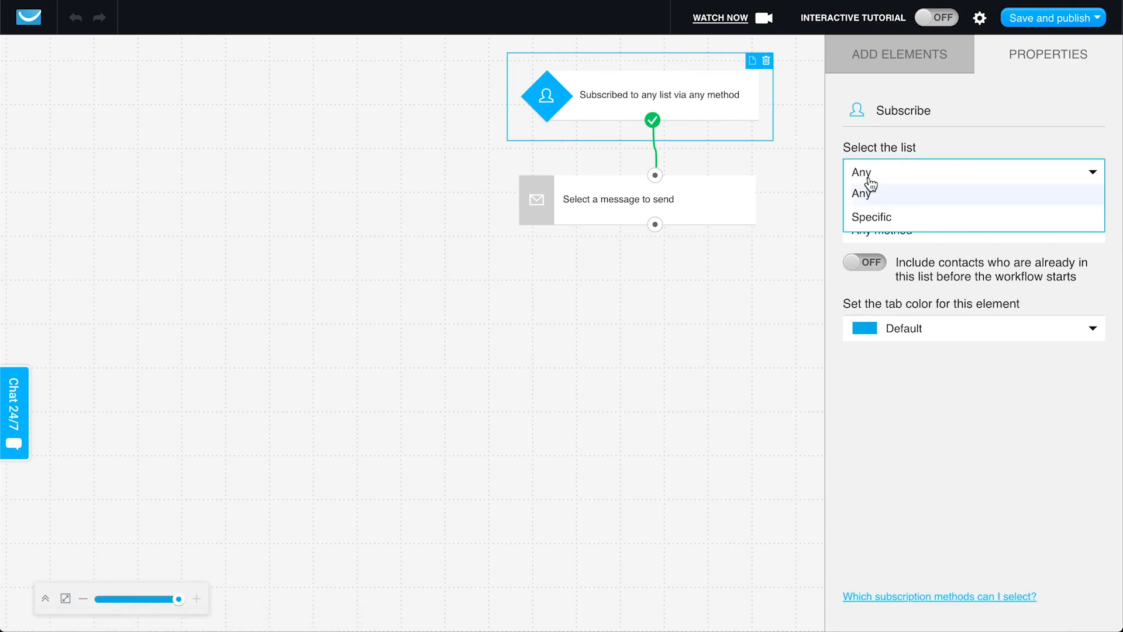
pyautogui.click(892, 216)
pyautogui.click(908, 221)
pyautogui.click(894, 291)
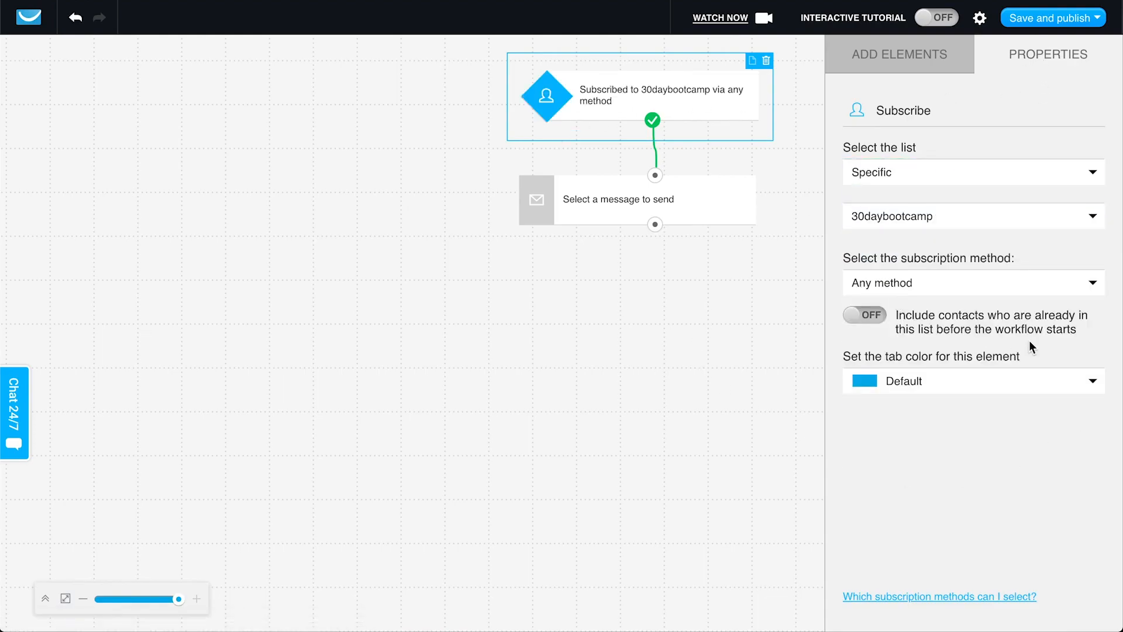
# Set the send message element to use a draft layout and select the Welcome message.
pyautogui.click(692, 199)
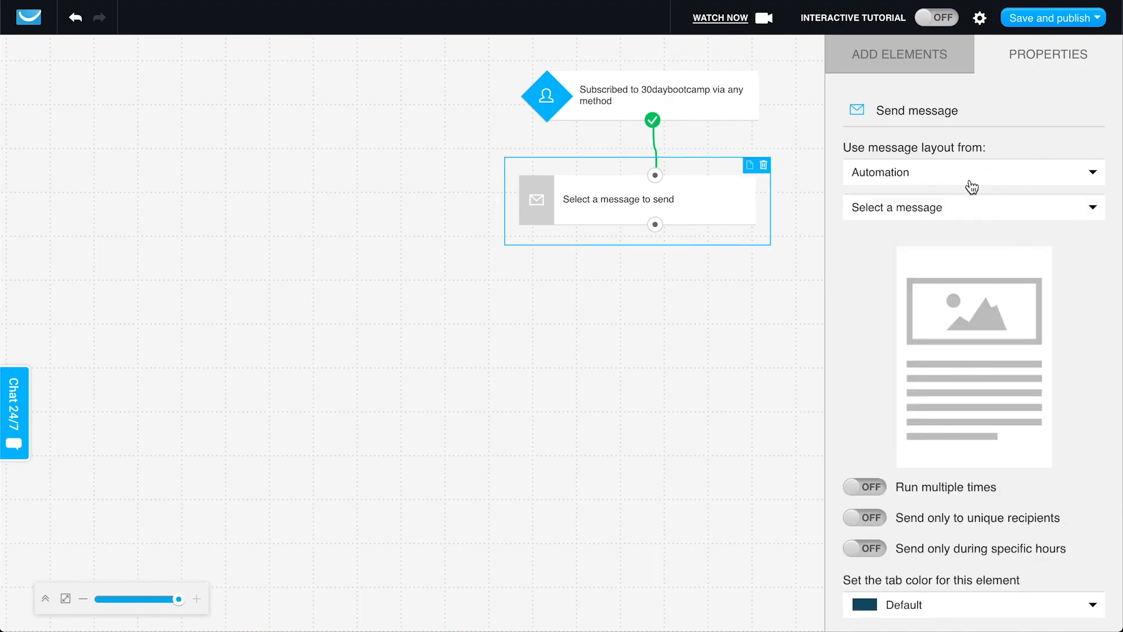
pyautogui.click(962, 208)
pyautogui.scroll(-8, 927, 287)
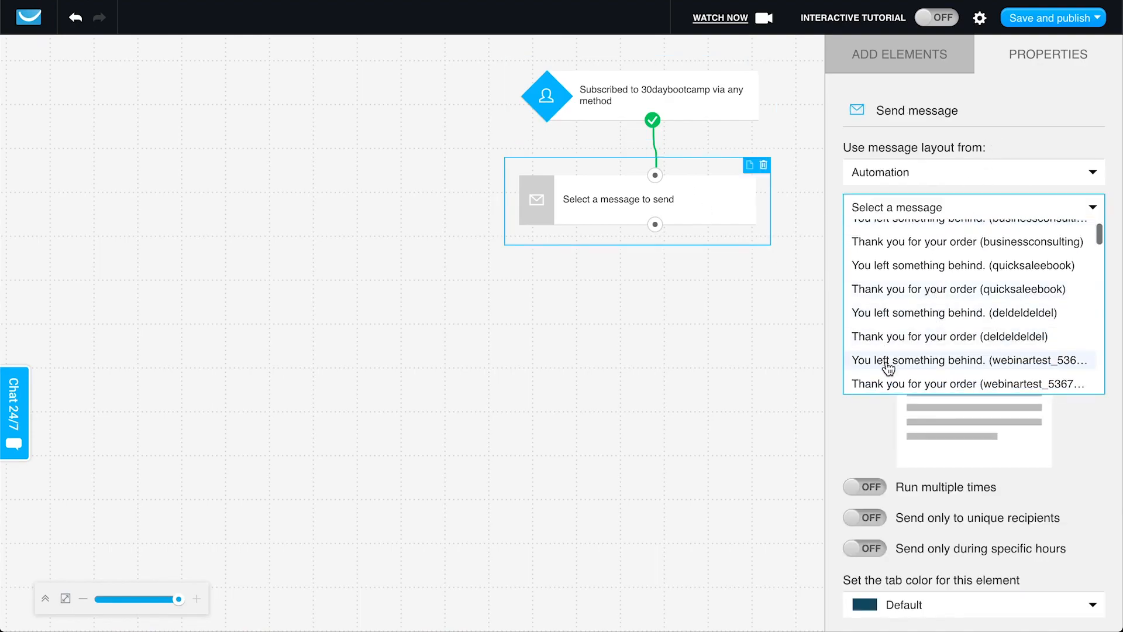
pyautogui.click(923, 180)
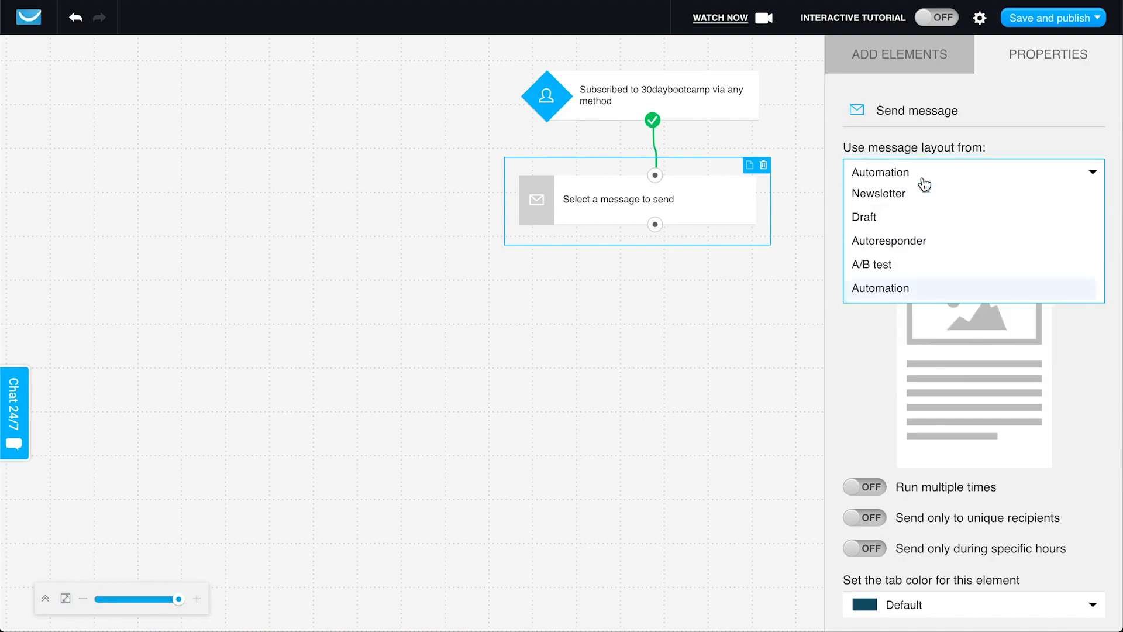
pyautogui.click(879, 218)
pyautogui.click(947, 205)
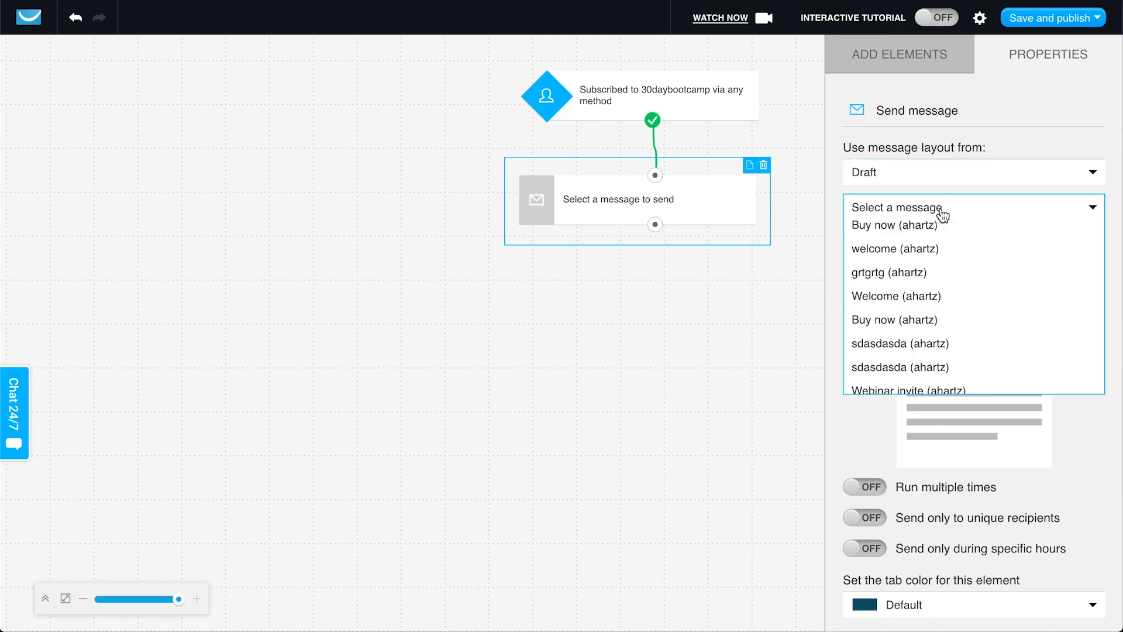
pyautogui.click(915, 294)
pyautogui.click(719, 541)
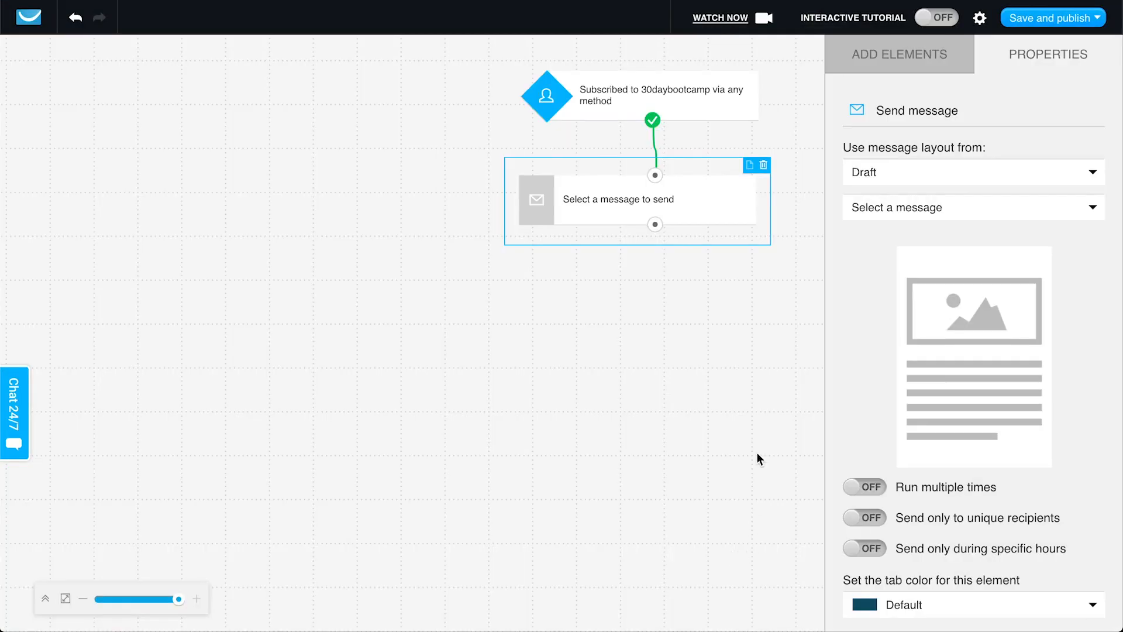
# Add a "Message opened?" condition below the Welcome message element and connect the two.
pyautogui.click(930, 47)
pyautogui.scroll(-8, 918, 504)
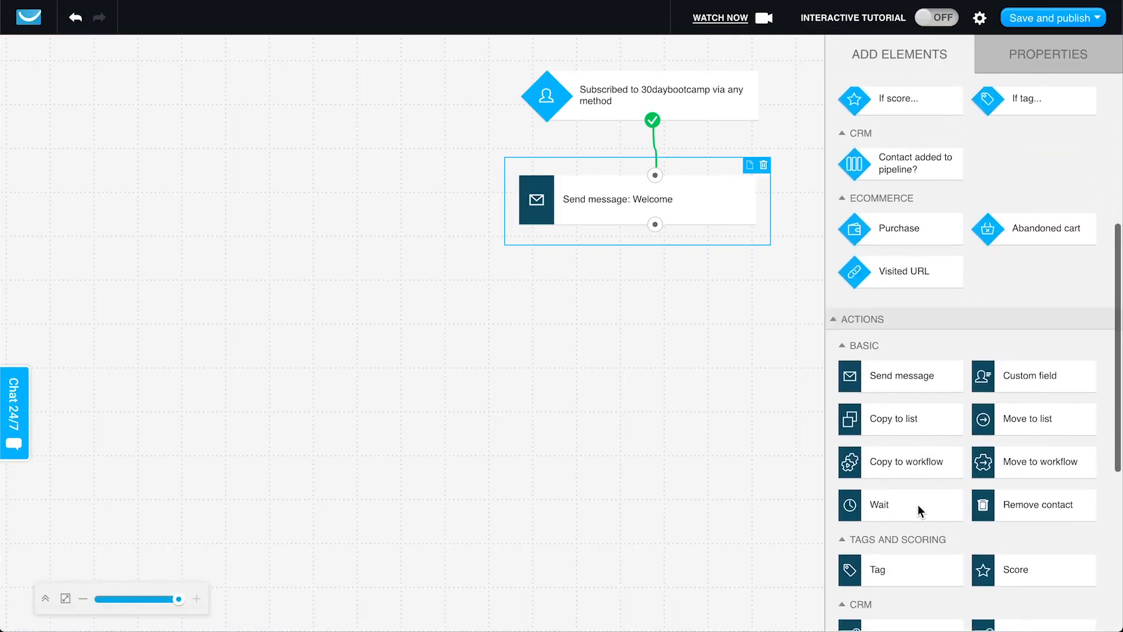
pyautogui.scroll(8, 904, 495)
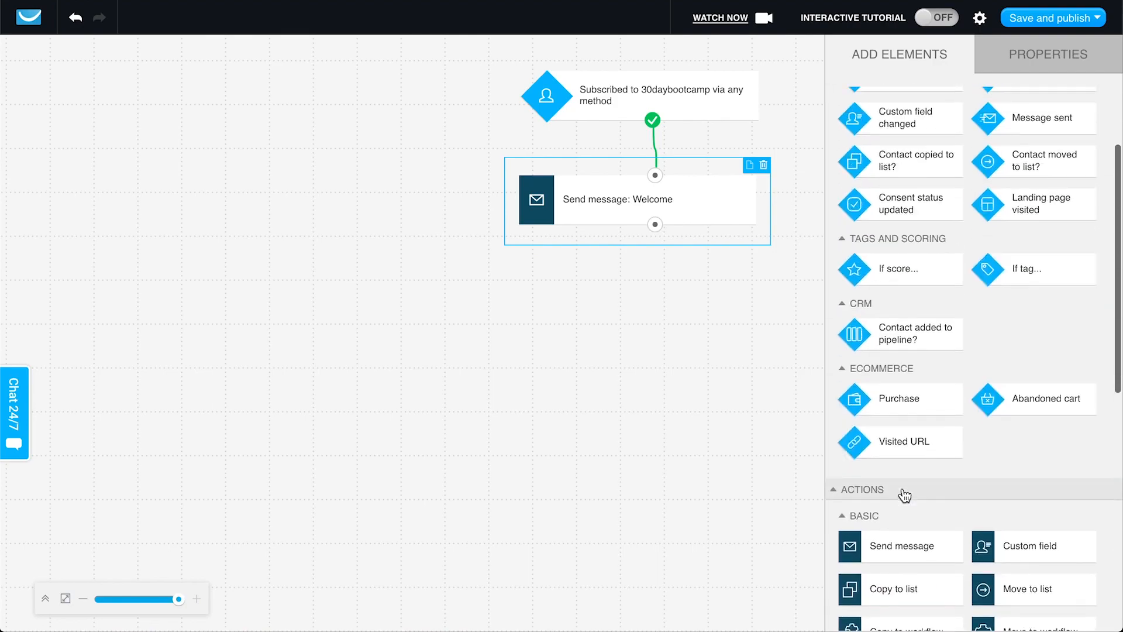
pyautogui.moveTo(882, 202); pyautogui.dragTo(655, 224)
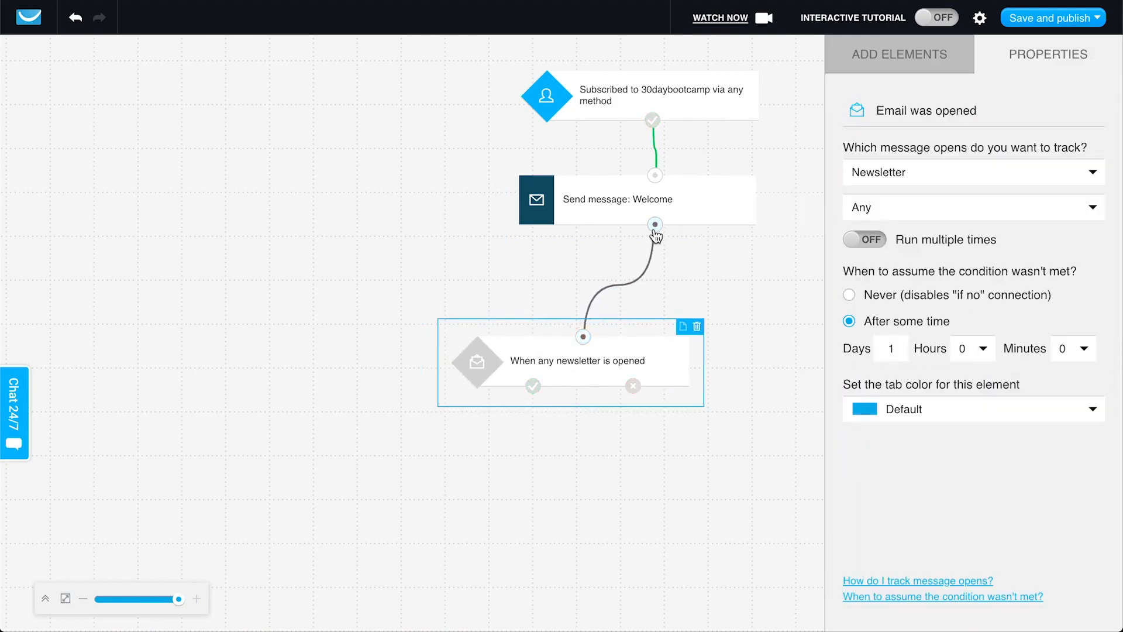
# Look over the action and filter elements that could follow the message-opened condition.
pyautogui.scroll(-3, 924, 300)
pyautogui.scroll(-5, 925, 300)
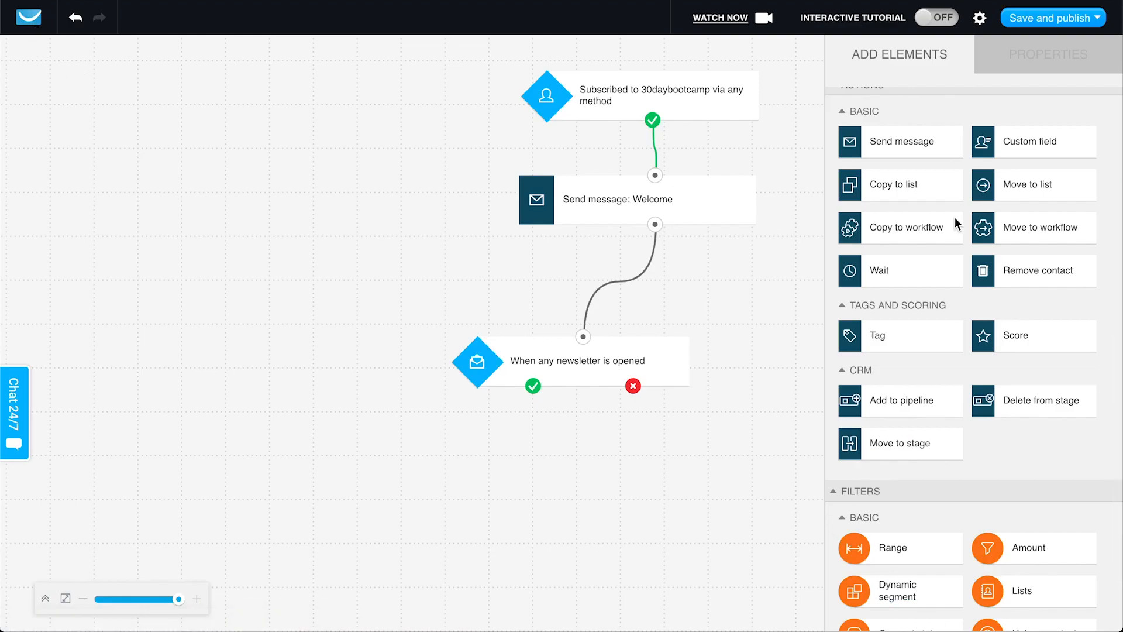
pyautogui.scroll(8, 1017, 321)
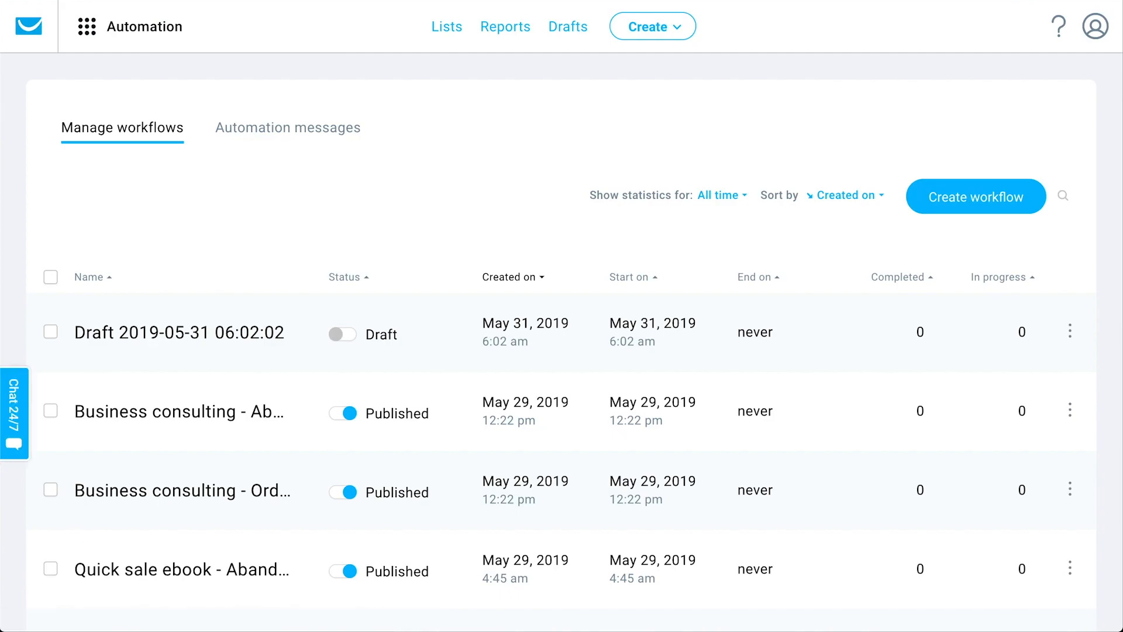
# Go to Webinars and start creating a new webinar.
pyautogui.click(150, 21)
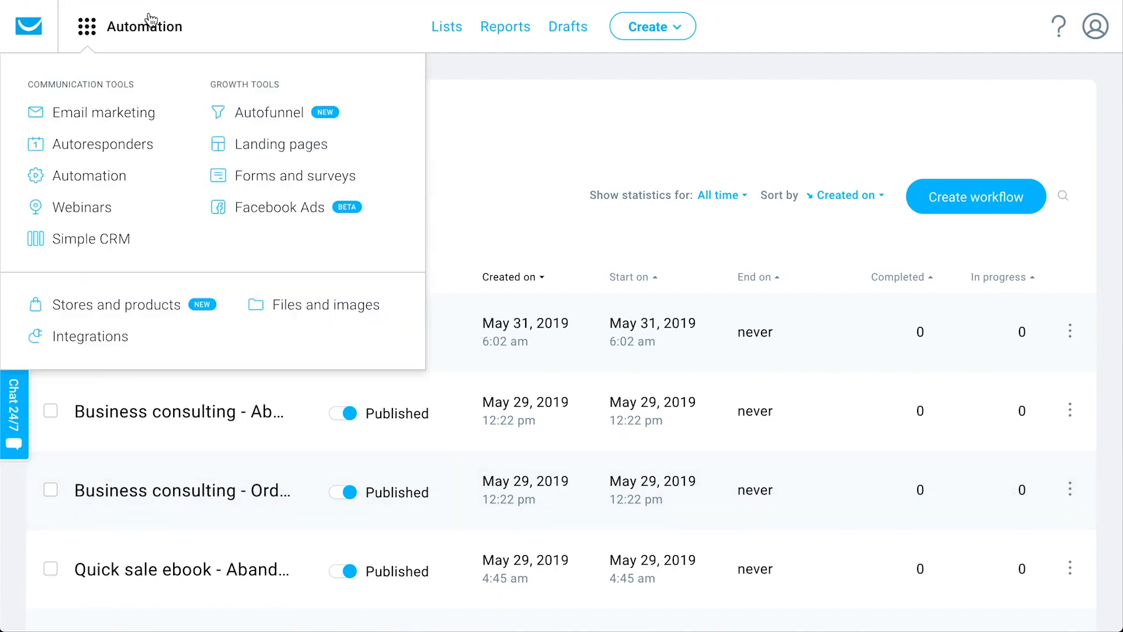
pyautogui.click(83, 209)
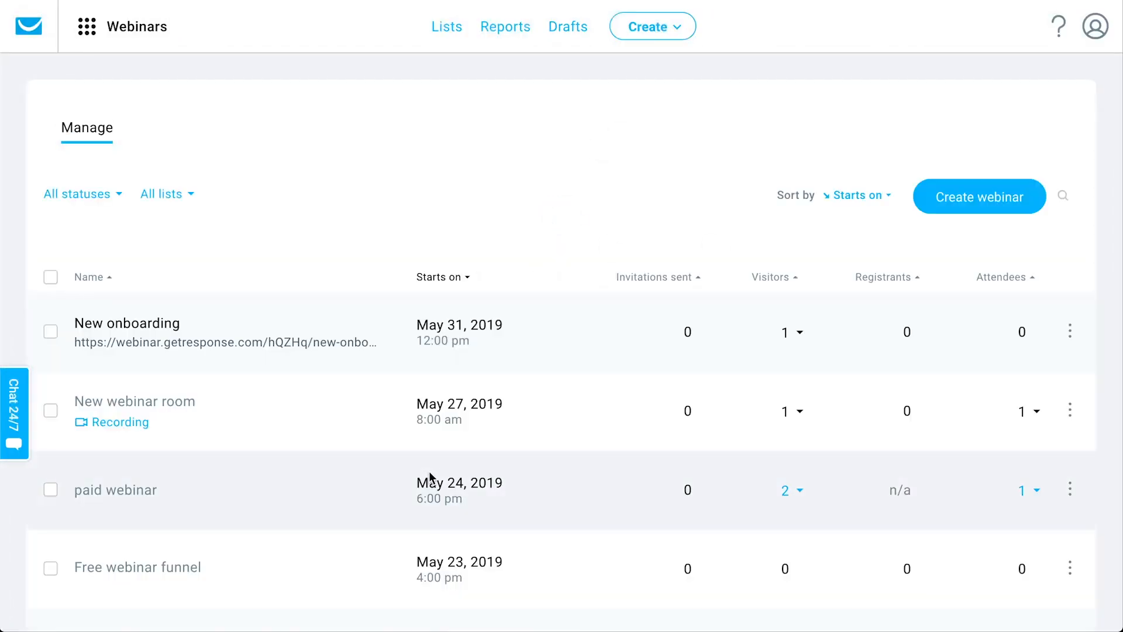
pyautogui.click(996, 208)
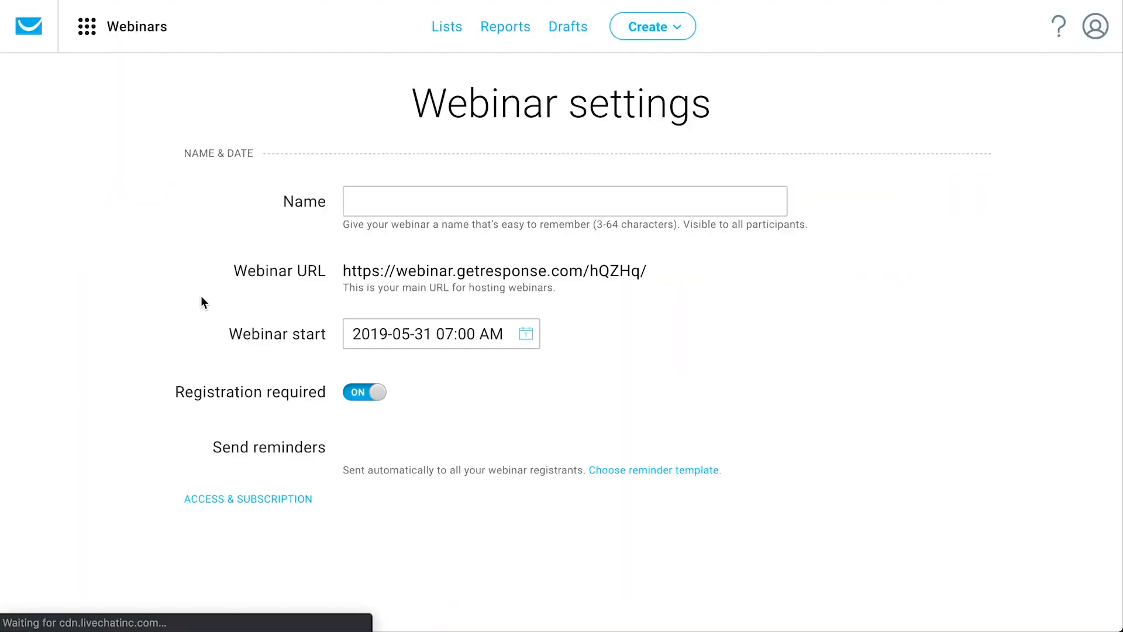
# Examine the new webinar's settings, including name, URL, start time, registration and reminder options.
pyautogui.scroll(-2, 281, 324)
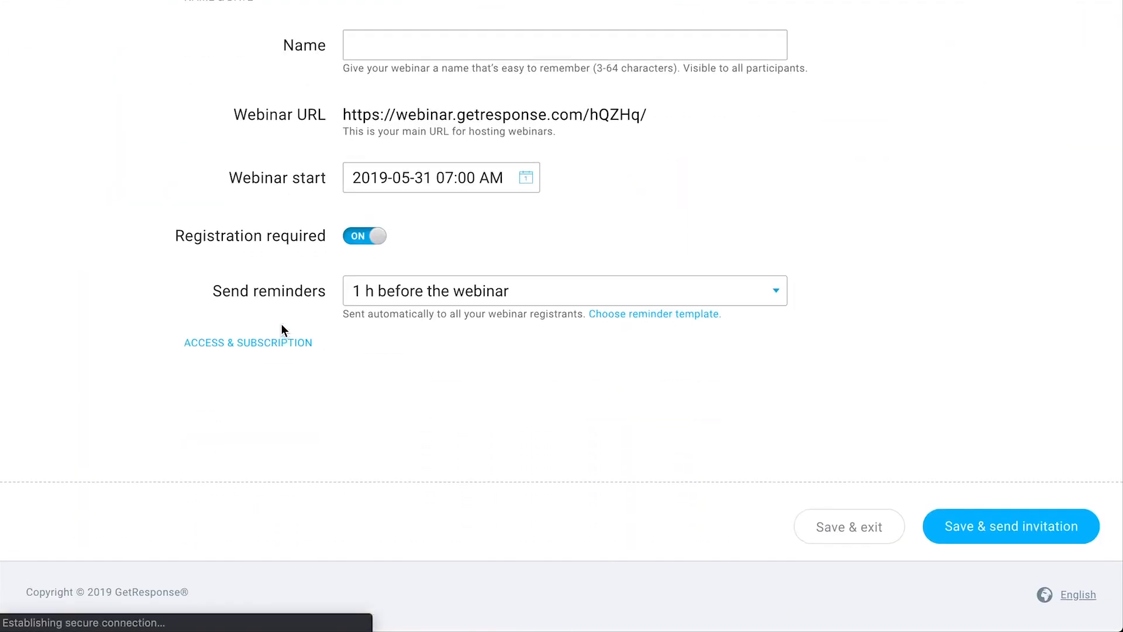
pyautogui.scroll(3, 565, 193)
pyautogui.scroll(-1, 564, 193)
pyautogui.scroll(1, 565, 193)
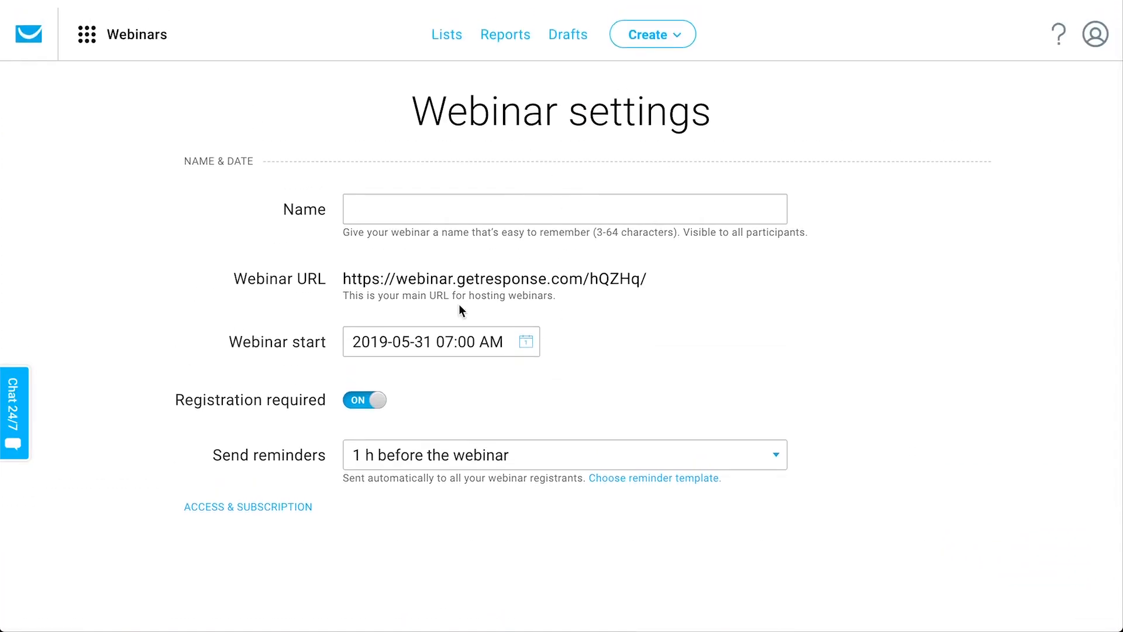
pyautogui.scroll(-3, 585, 354)
pyautogui.scroll(1, 910, 311)
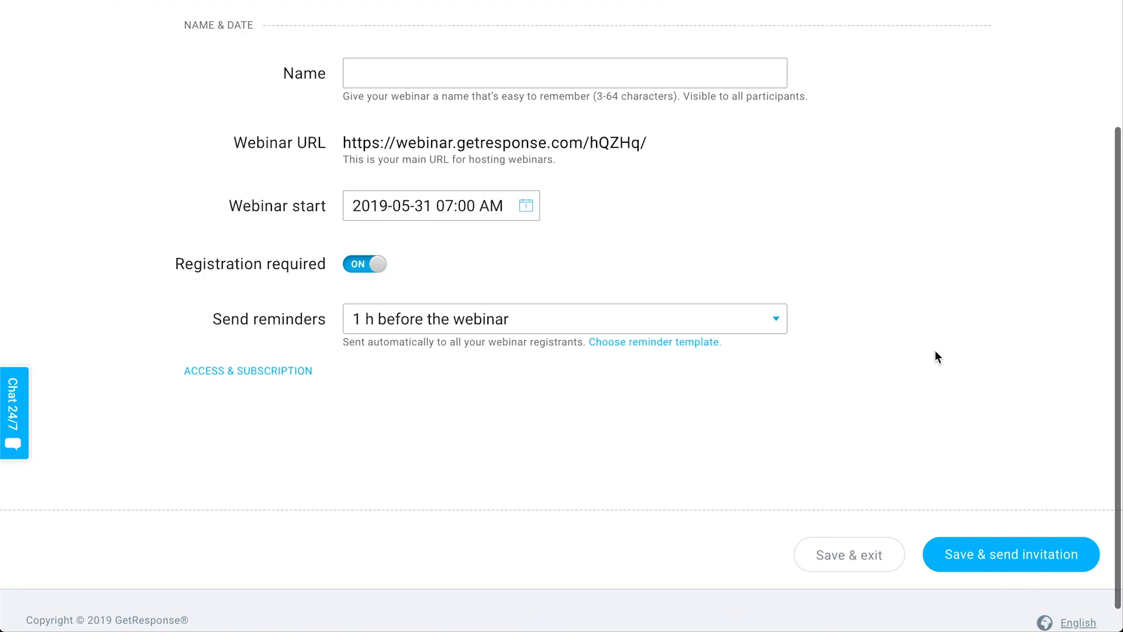
pyautogui.scroll(3, 911, 356)
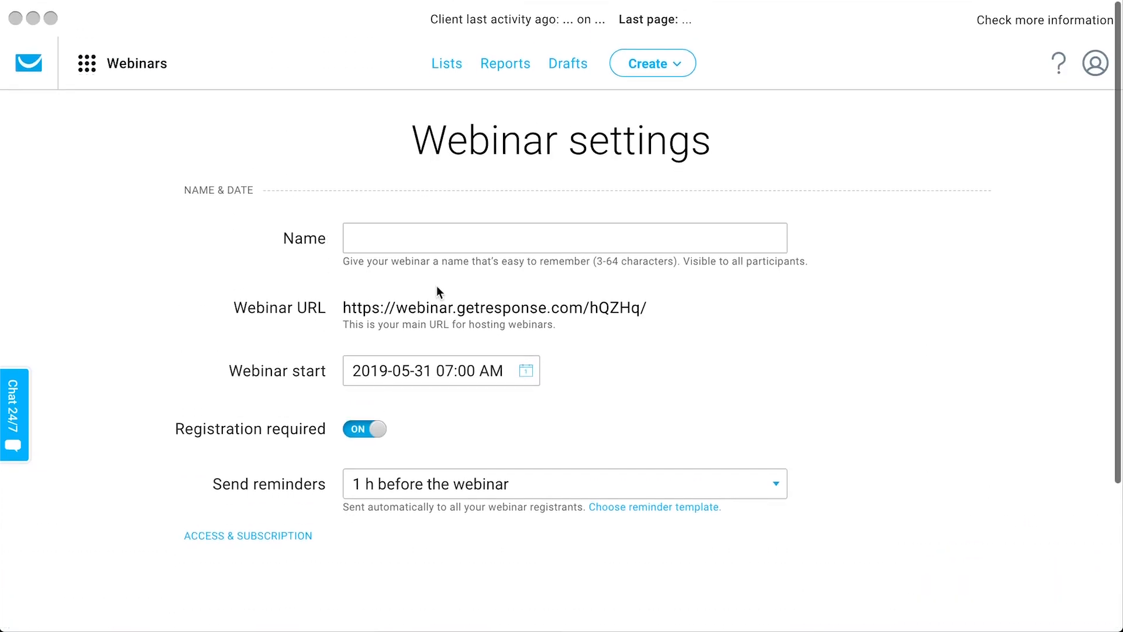